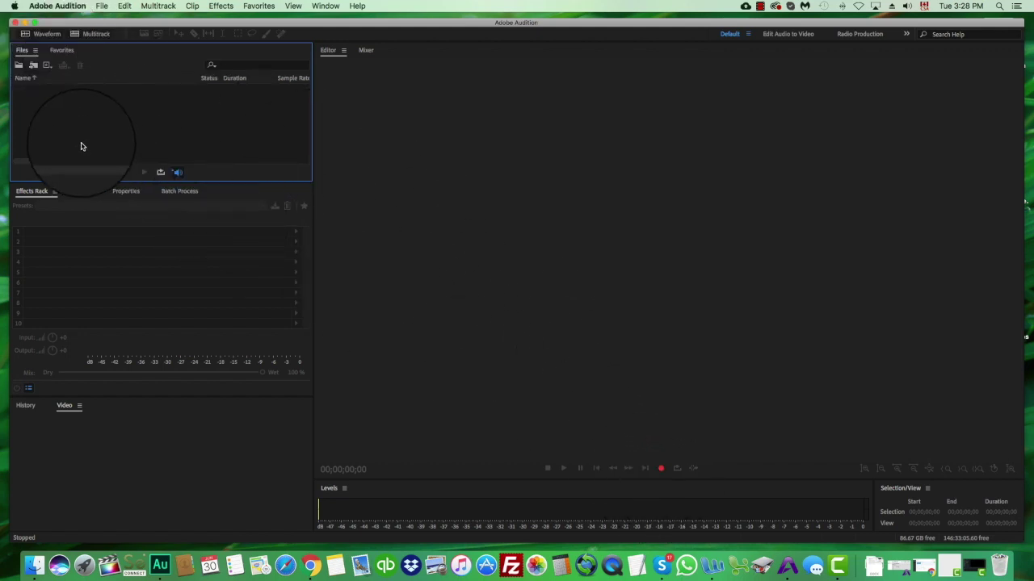
left_click(101, 6)
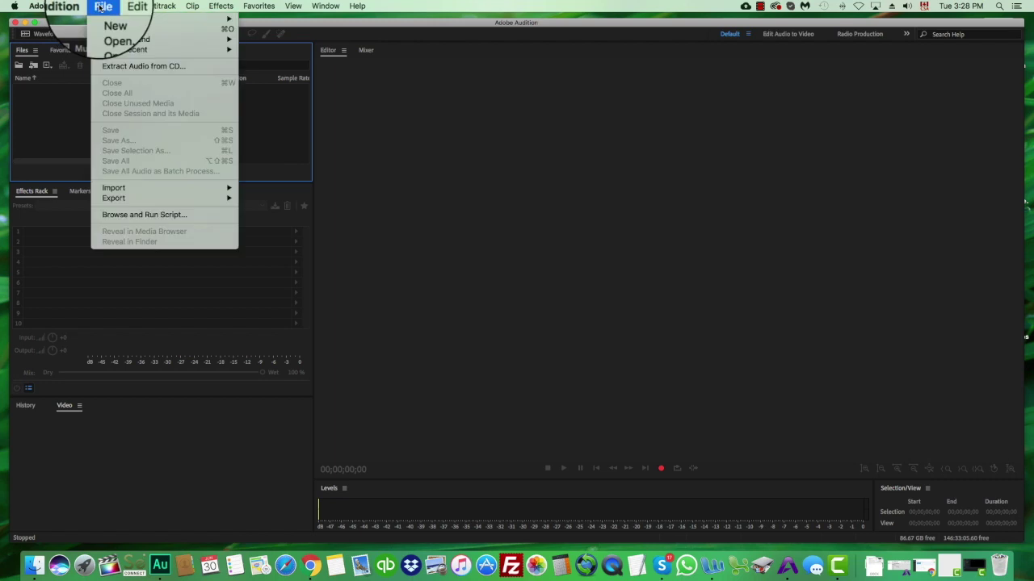
mouse_move(109, 18)
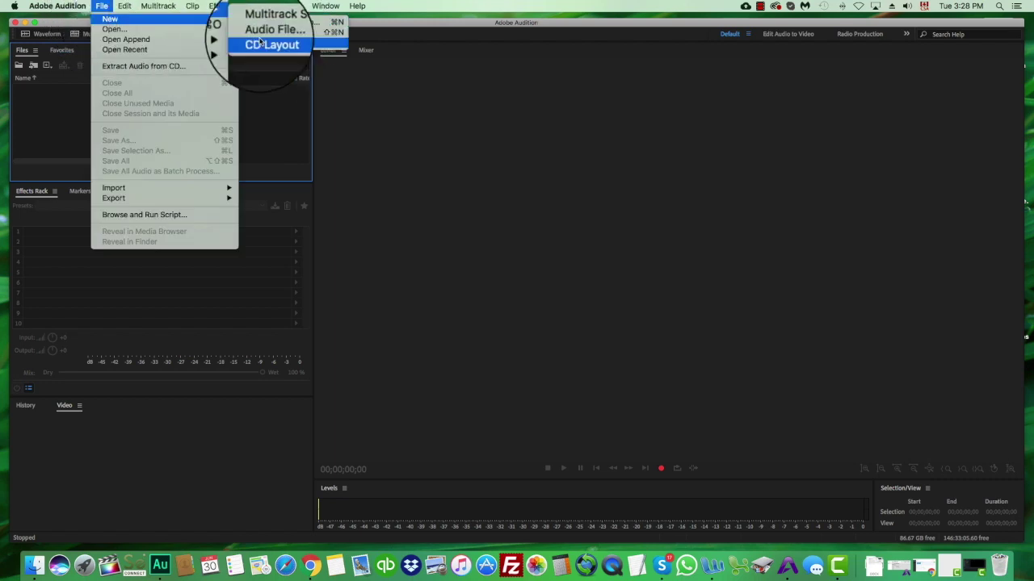
left_click(277, 38)
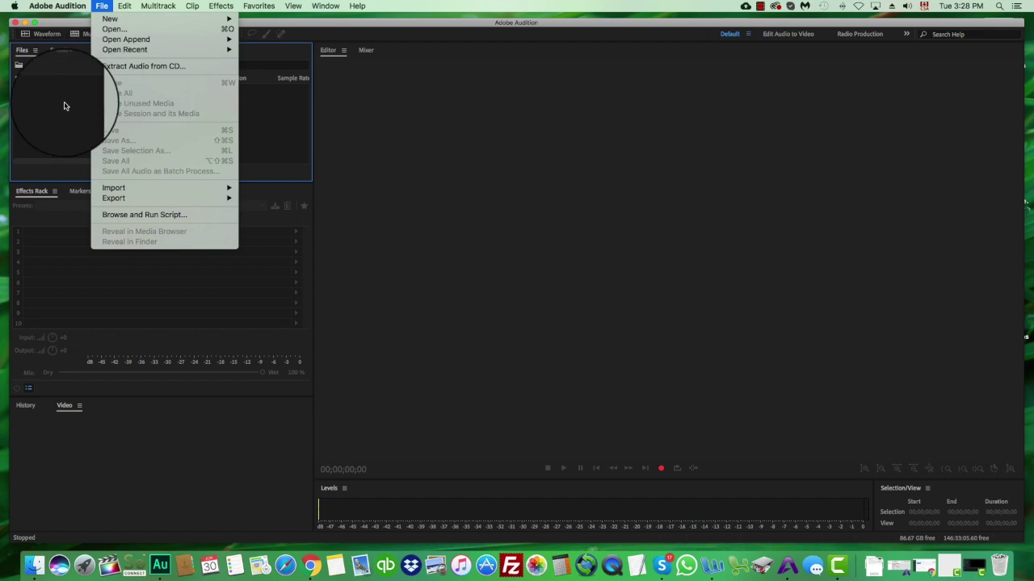
left_click(49, 37)
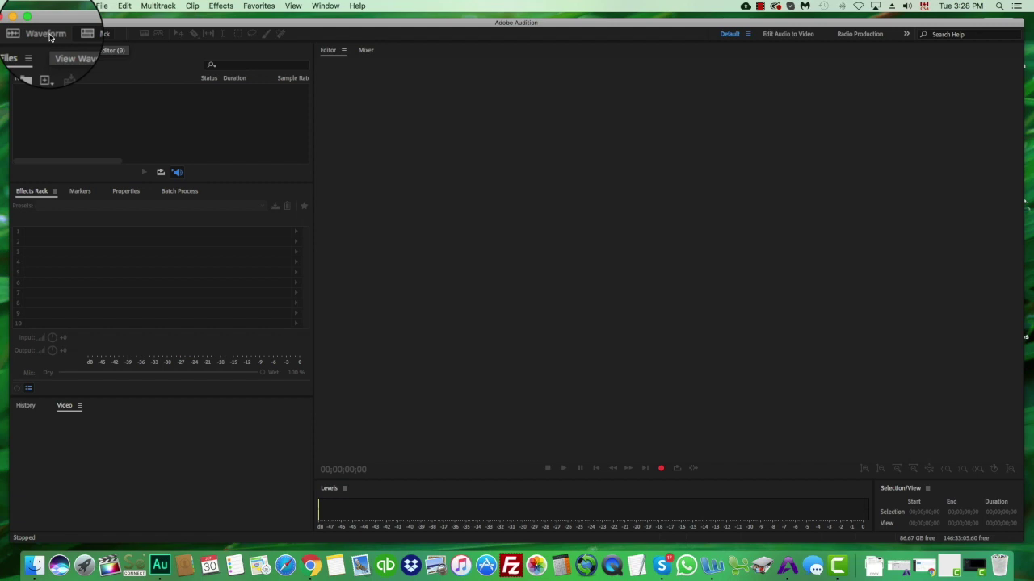
Step: Create a new mono audio file with a 48000 Hz sample rate and a 24-bit depth
left_click(50, 37)
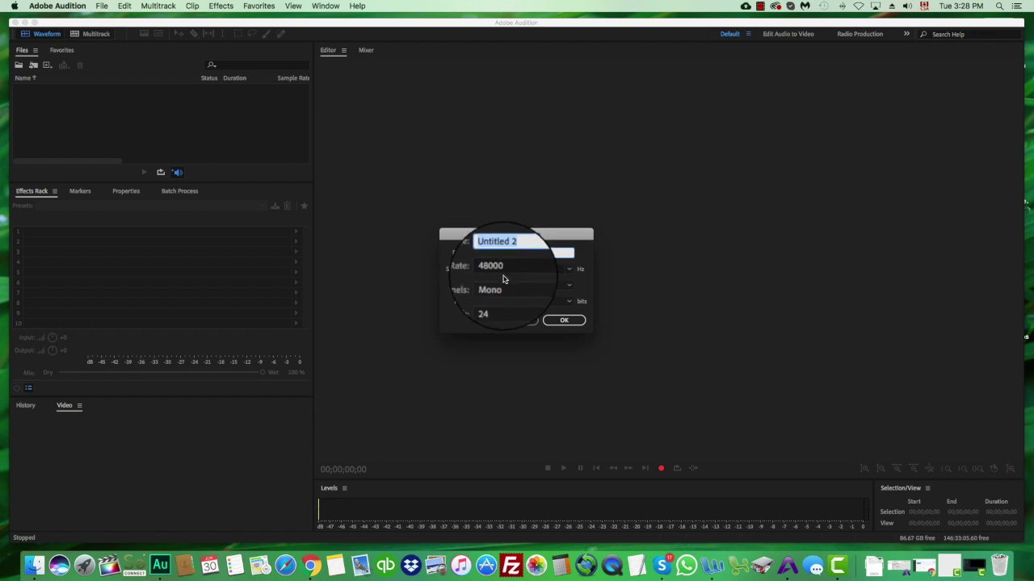
left_click(569, 270)
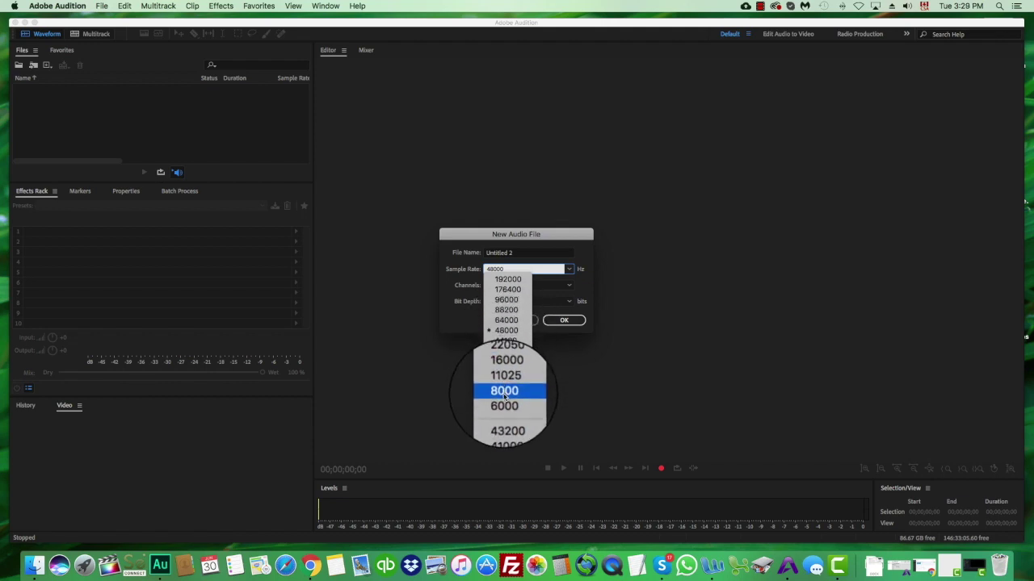
left_click(568, 287)
left_click(571, 286)
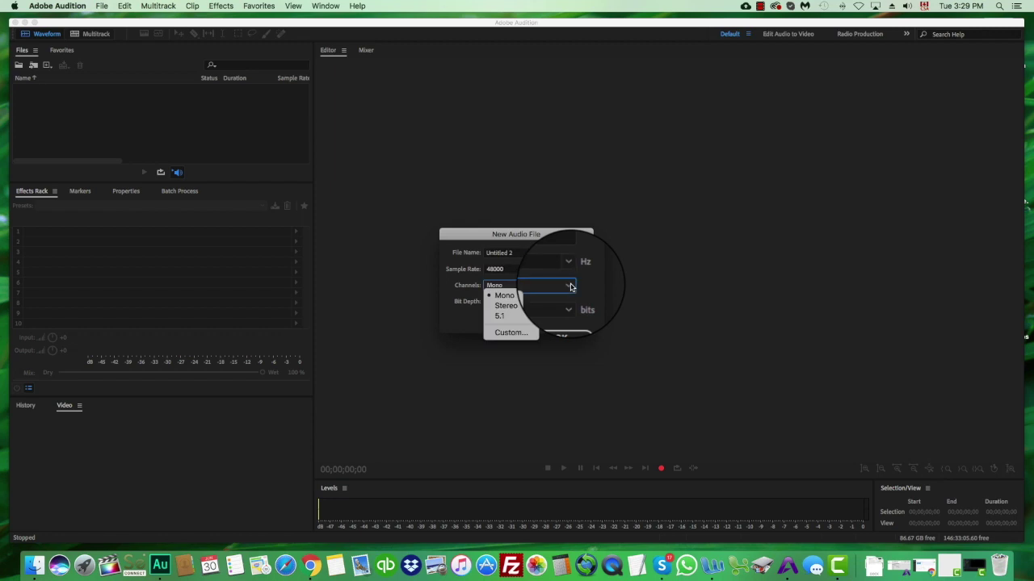
left_click(505, 292)
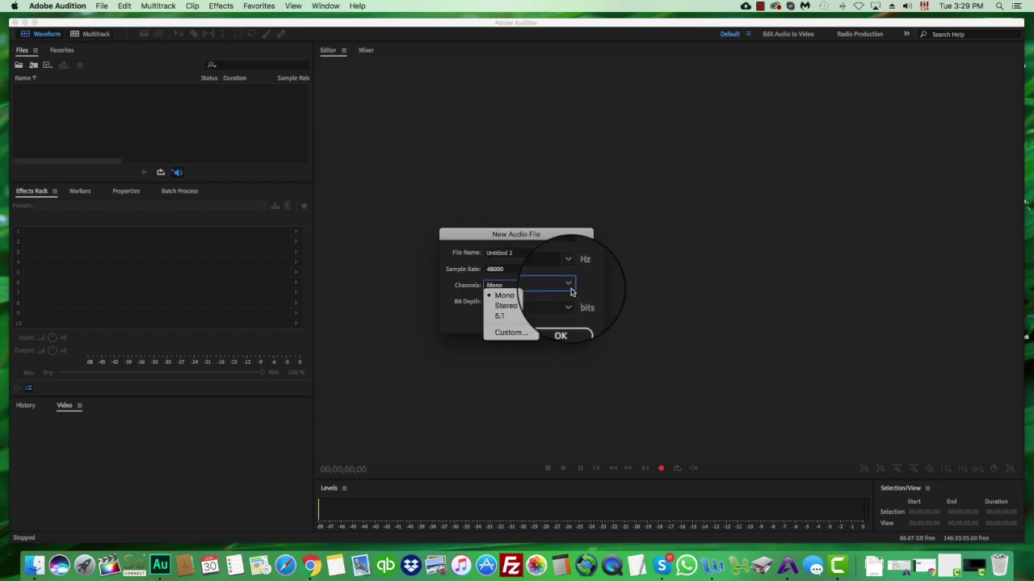
left_click(569, 303)
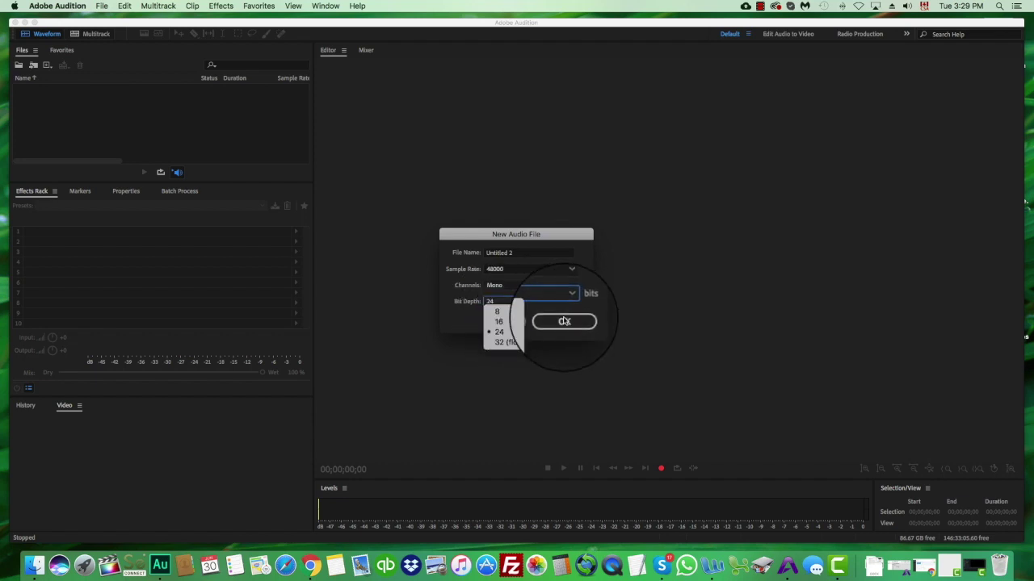
left_click(584, 293)
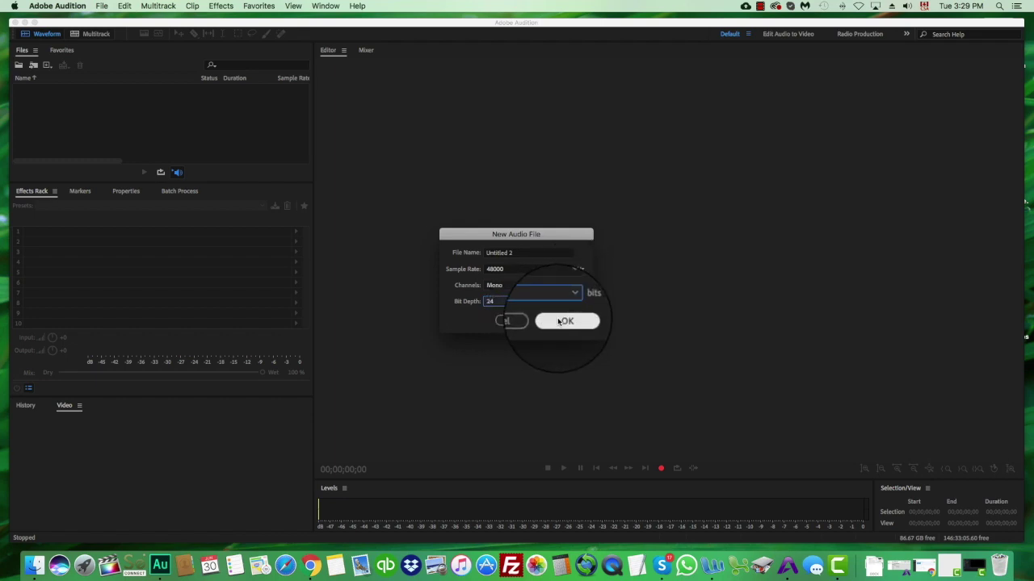
left_click(557, 321)
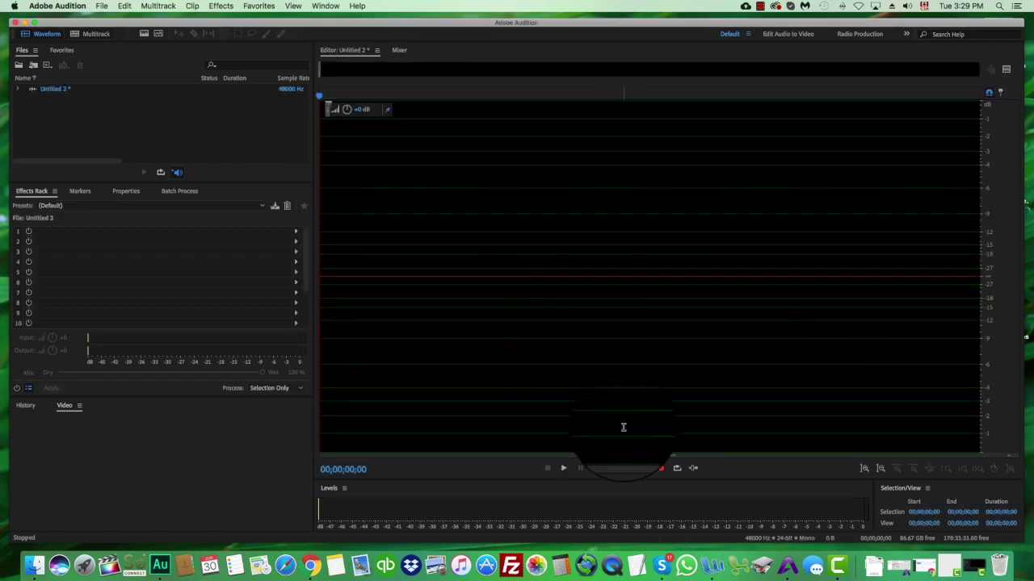
Step: Record a test voice clip of about 4 seconds in the new audio file and play it back briefly
left_click(660, 468)
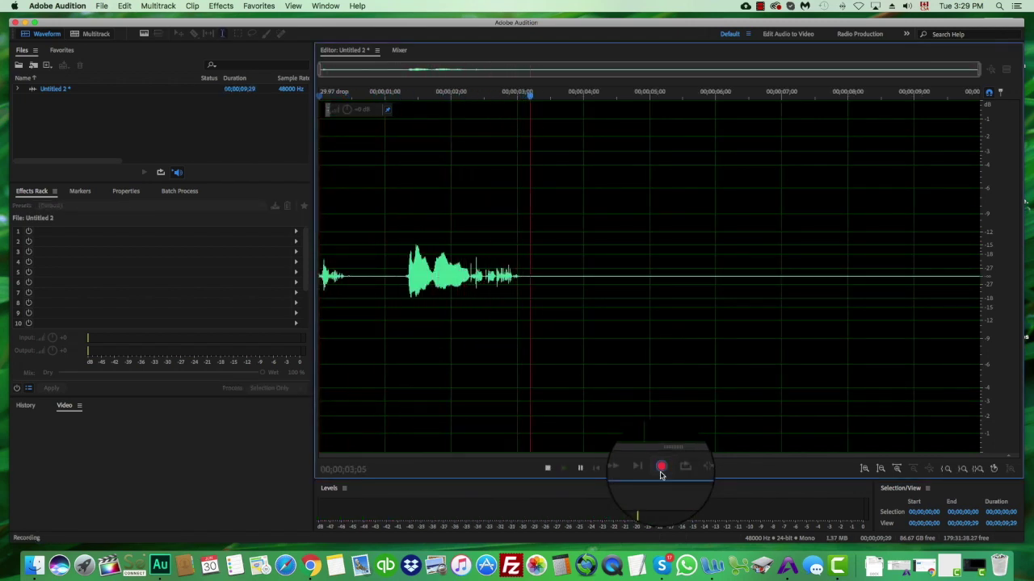
left_click(661, 468)
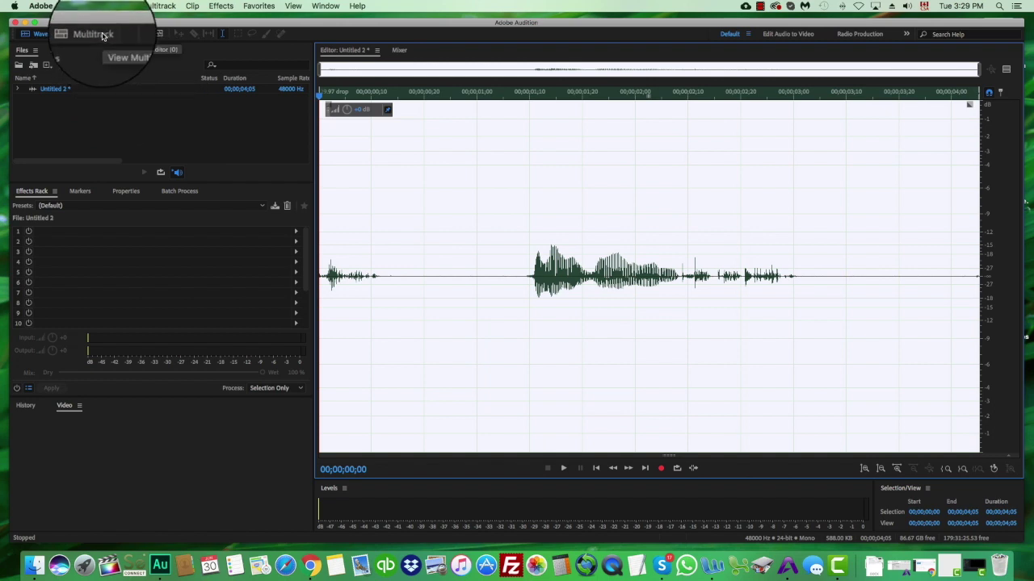
left_click(59, 91)
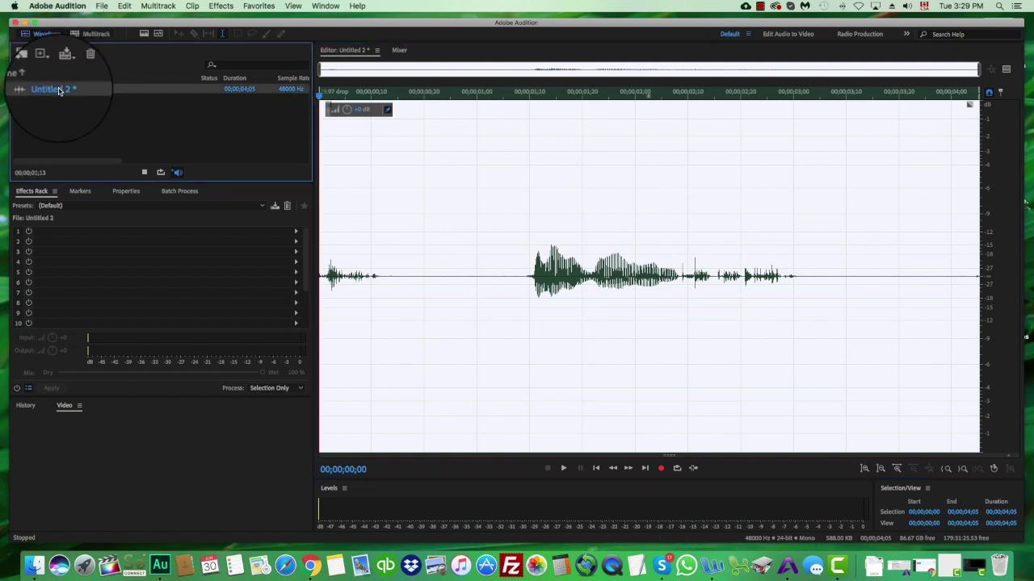
key("space")
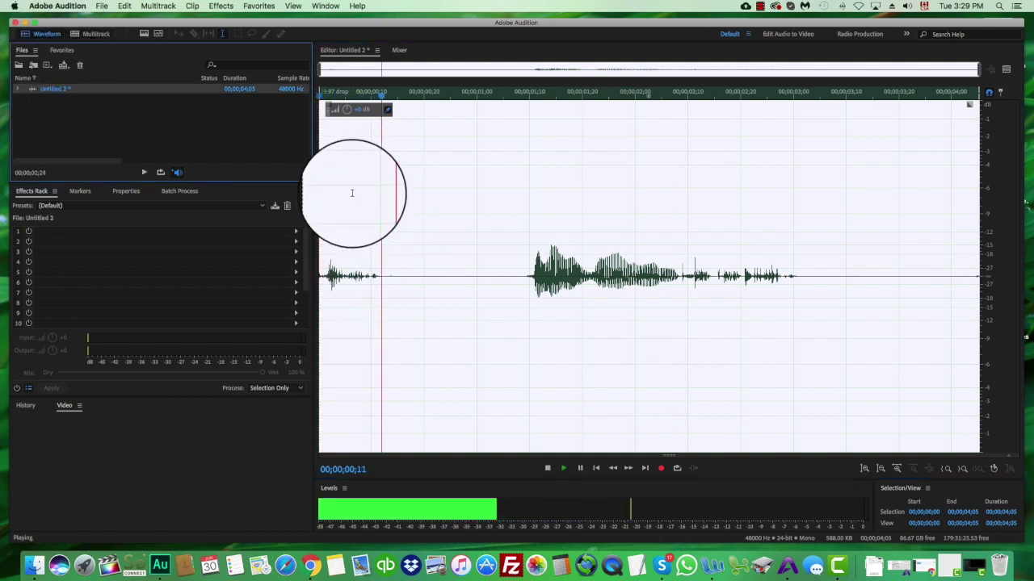
key("space")
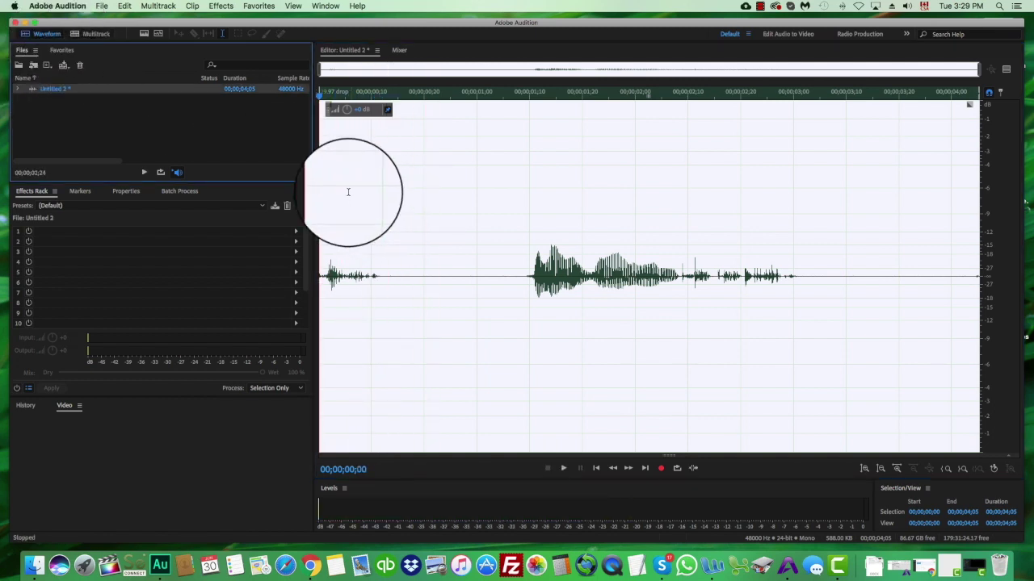
Step: Close all open files without saving the changes to the test recording
right_click(80, 92)
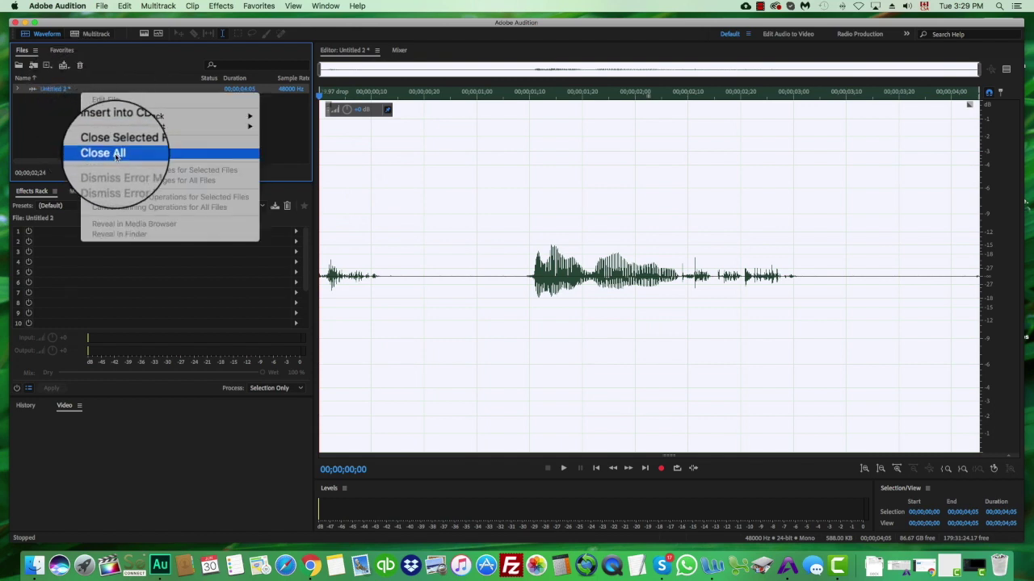
left_click(115, 154)
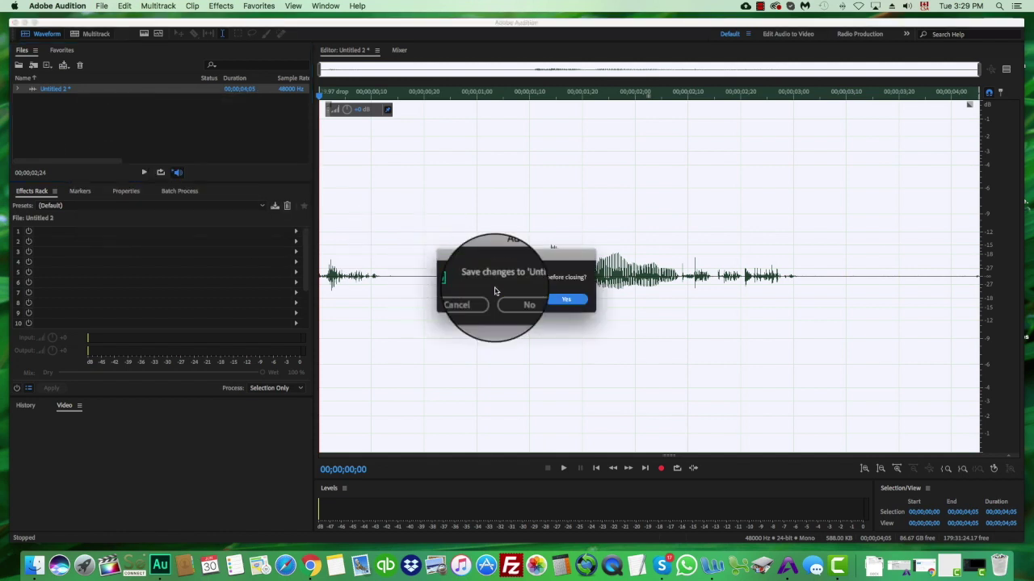
left_click(515, 300)
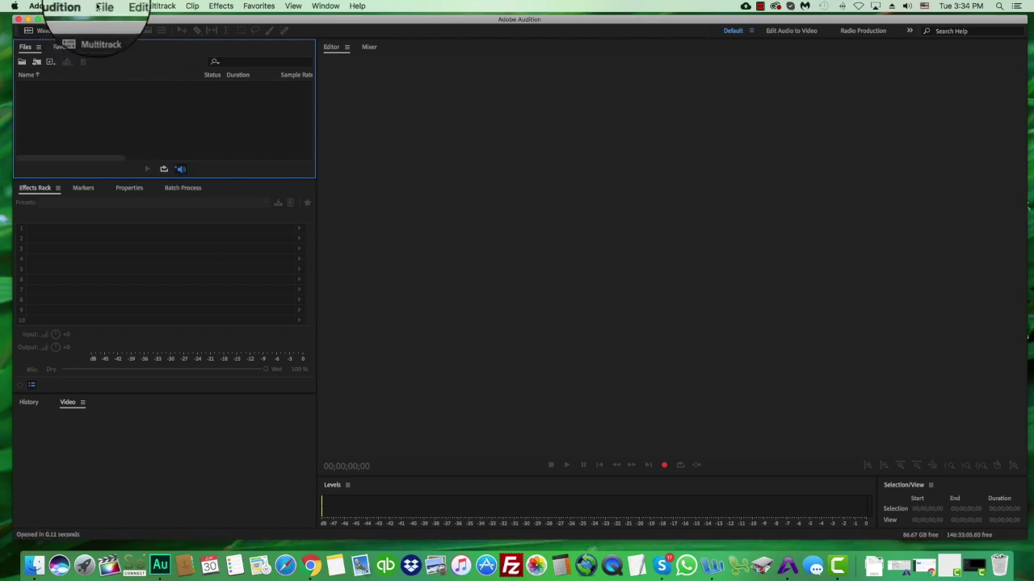
Step: Open the recently used recording Uber_3.wav in the waveform editor
left_click(102, 6)
mouse_move(115, 52)
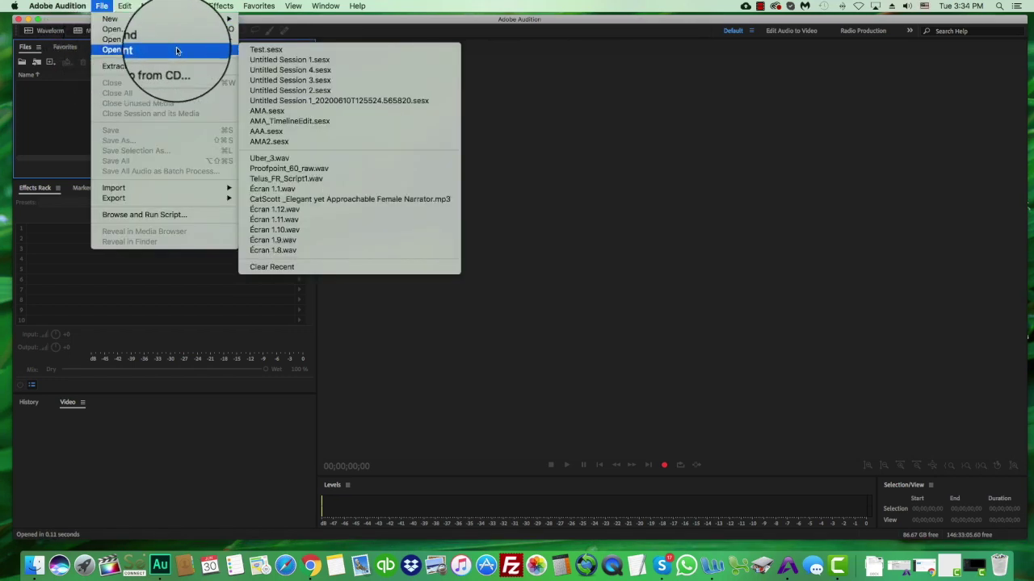
left_click(269, 159)
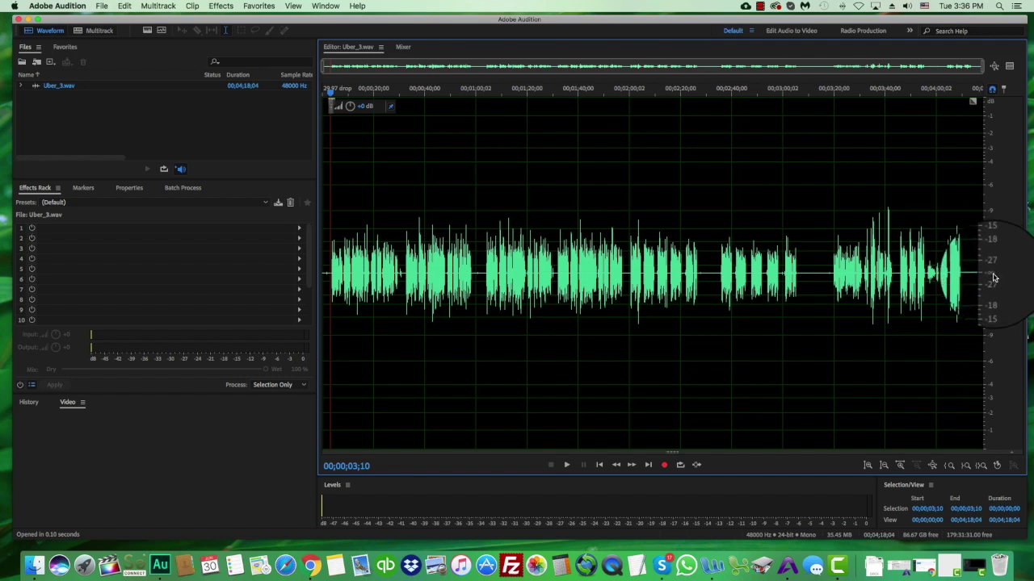
Step: Examine the background noise in the quiet gaps between the spoken passages of Uber_3.wav, enlarging amplitude and time
scroll(993, 278, "up", 5)
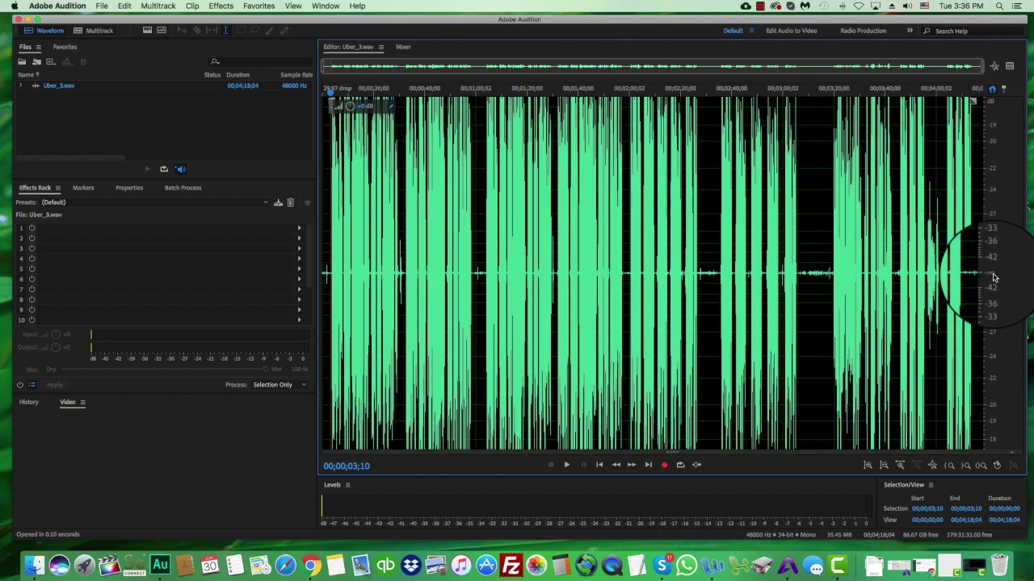
scroll(993, 278, "up", 3)
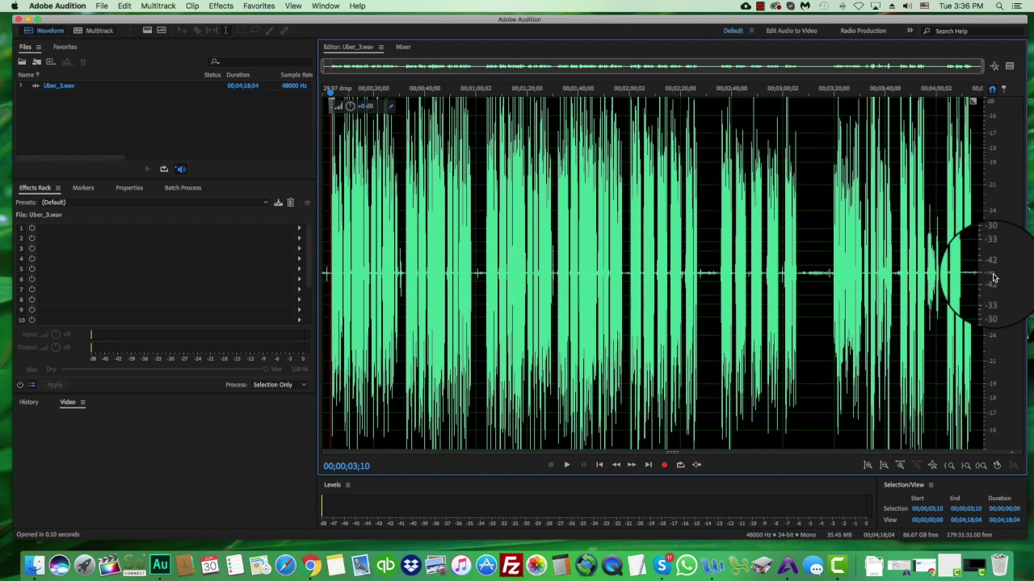
scroll(992, 278, "up", 2)
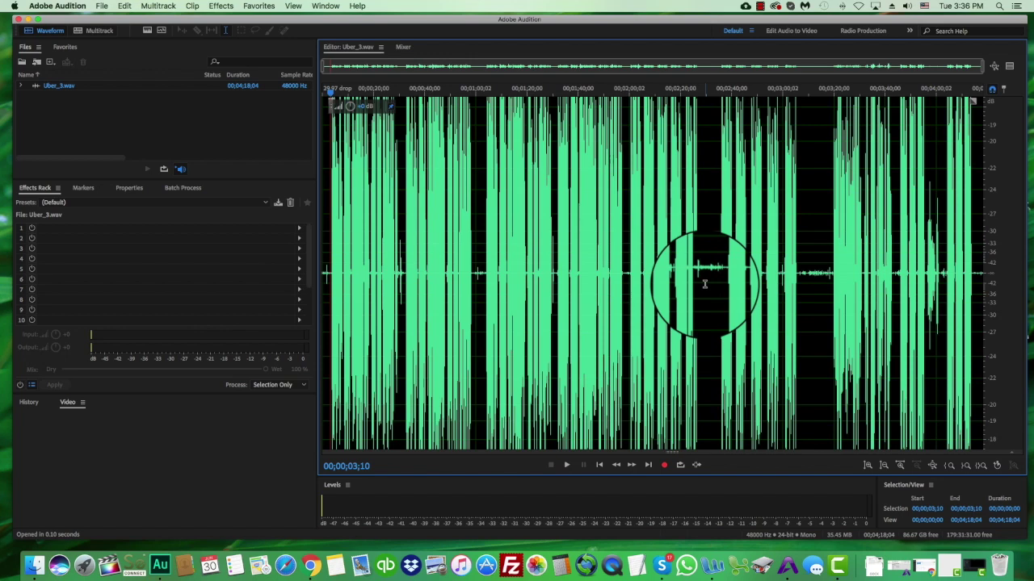
scroll(704, 283, "up", 5)
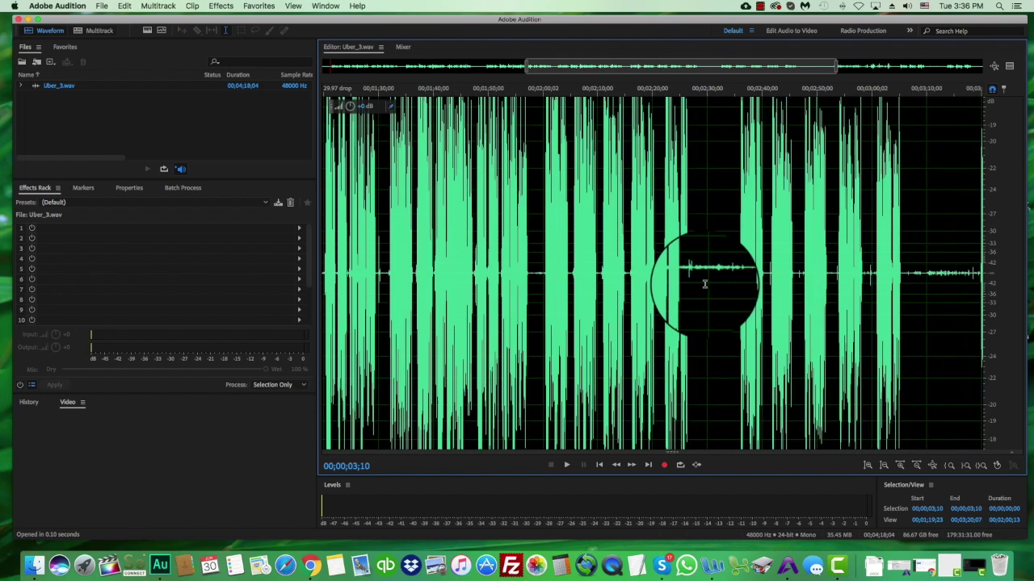
scroll(525, 297, "down", 2)
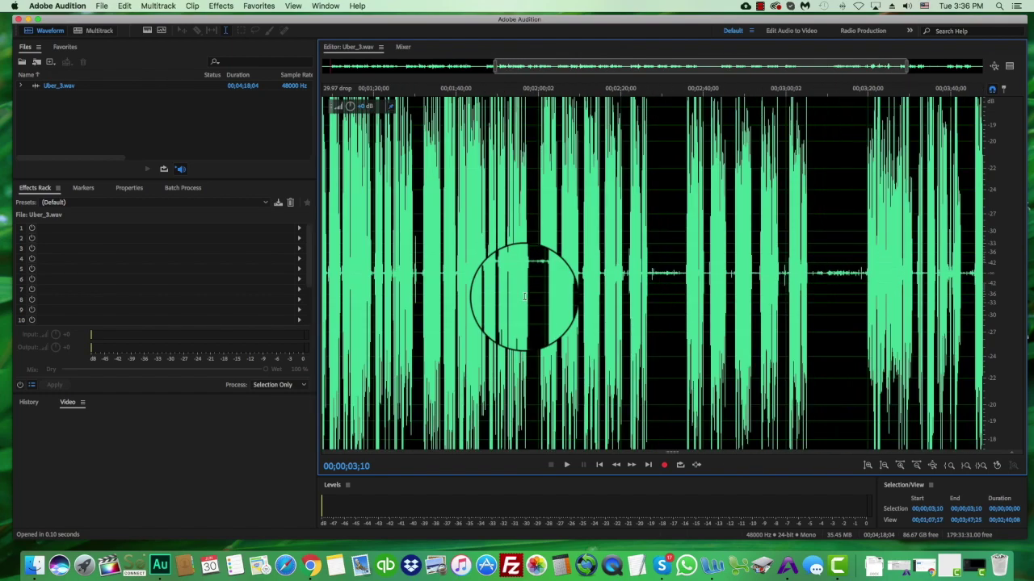
scroll(525, 297, "up", 6)
scroll(525, 298, "down", 2)
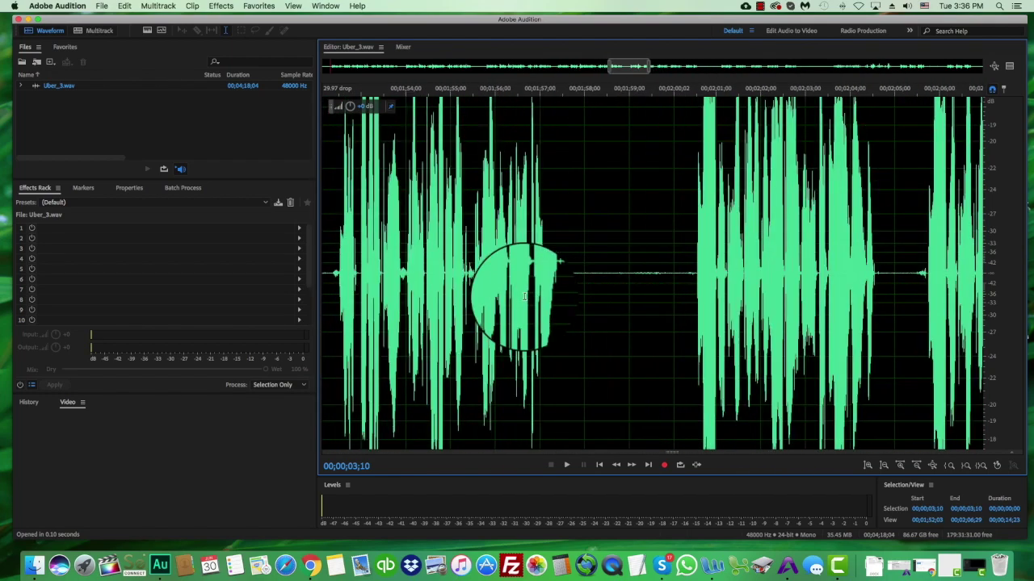
scroll(517, 299, "down", 1)
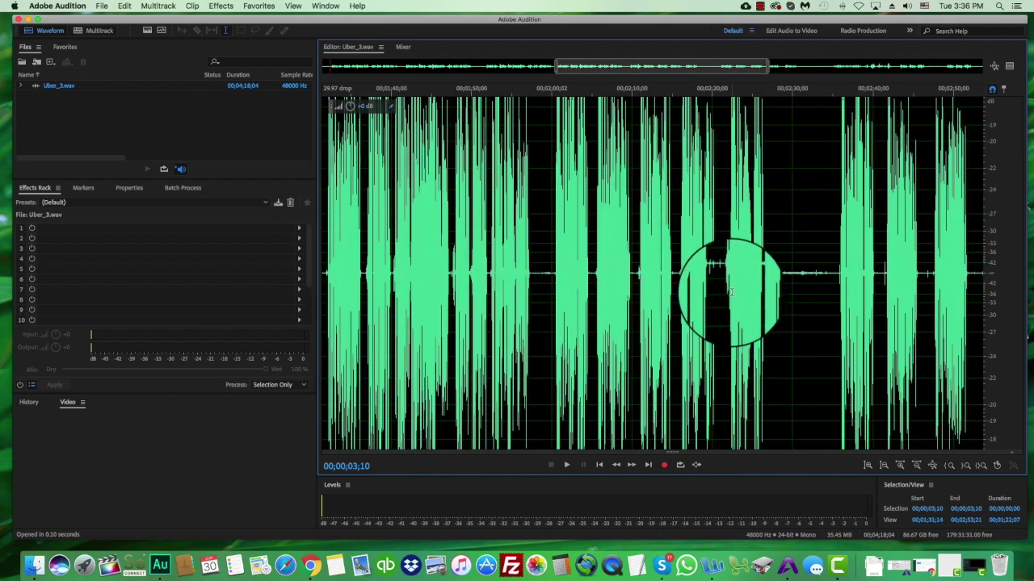
scroll(723, 298, "up", 3)
scroll(720, 293, "up", 3)
scroll(731, 290, "down", 5)
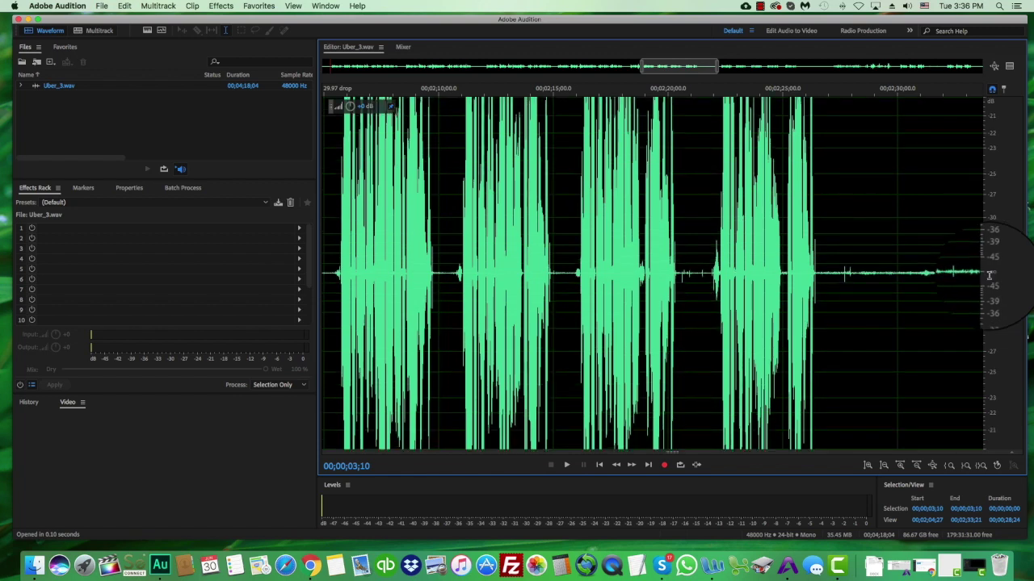
Step: Examine the noise floor against the decibel scale in the pause after about 2:26 of the recording
scroll(868, 289, "up", 5)
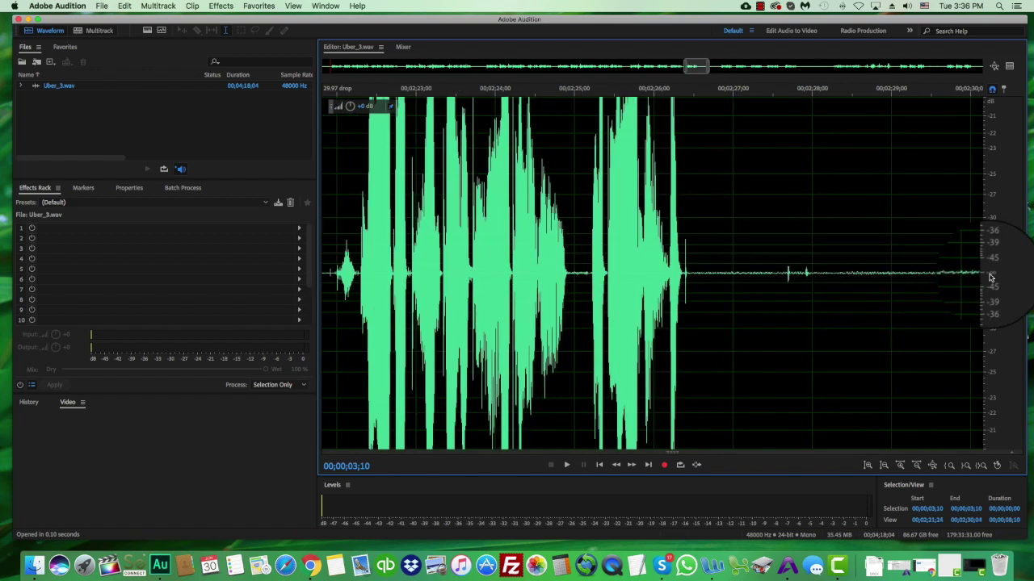
scroll(991, 277, "up", 3)
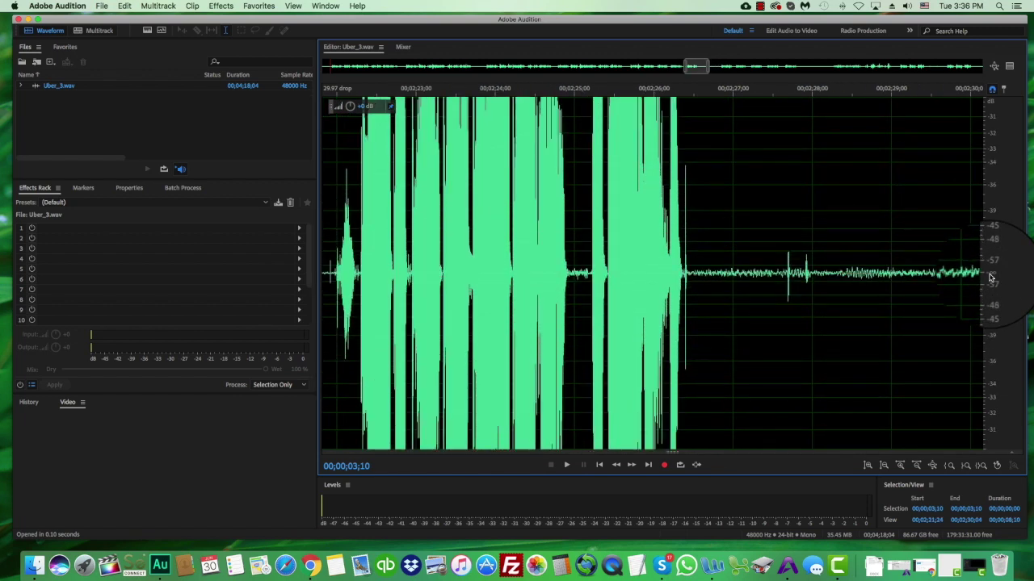
scroll(991, 278, "down", 3)
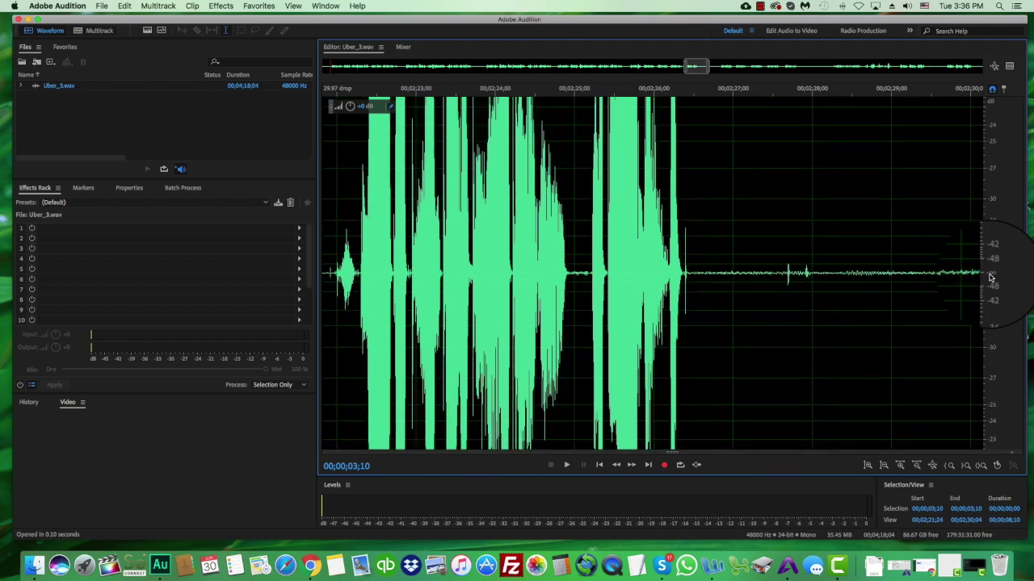
scroll(991, 277, "down", 2)
scroll(991, 278, "up", 1)
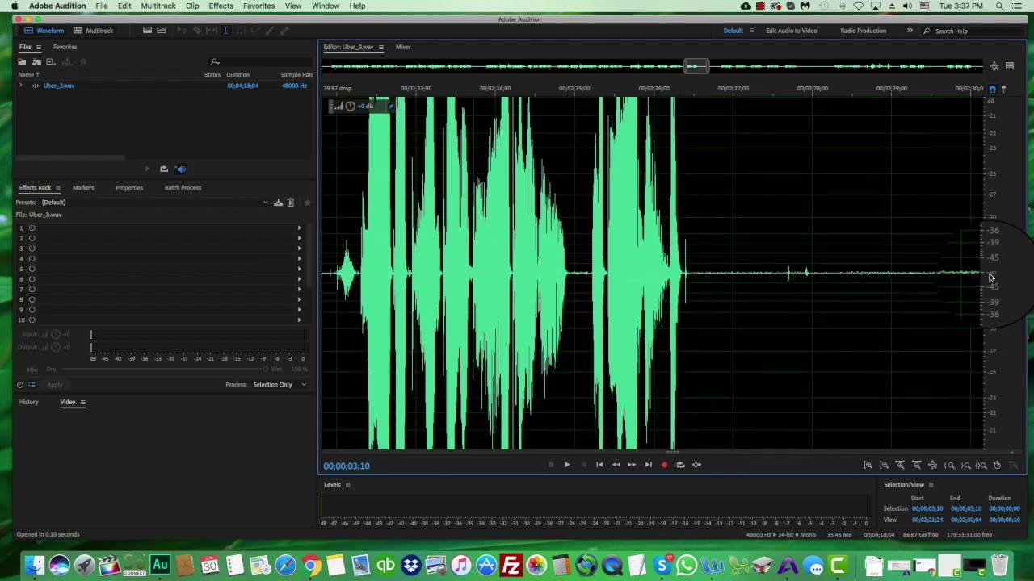
scroll(838, 344, "down", 10)
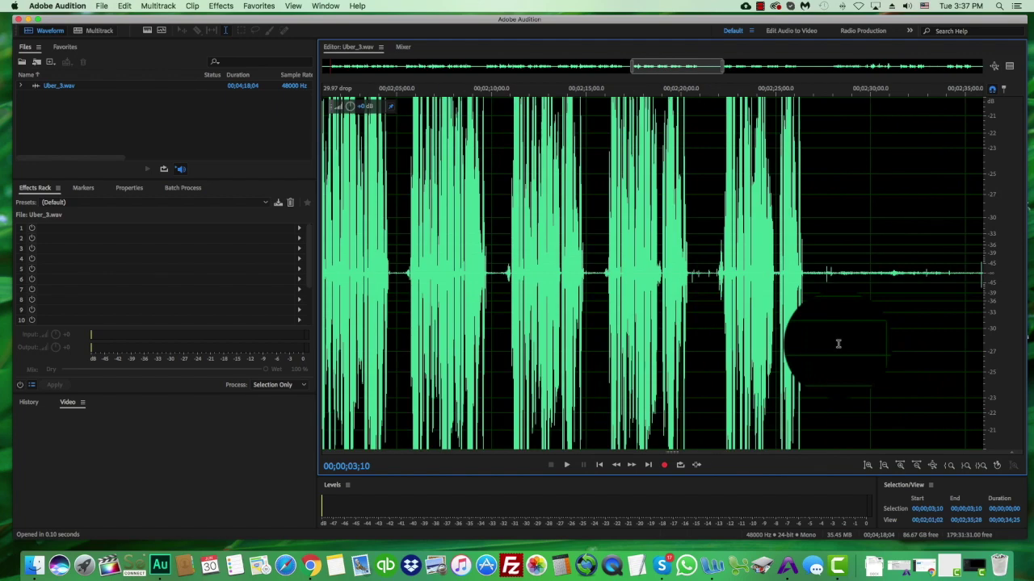
scroll(808, 344, "up", 10)
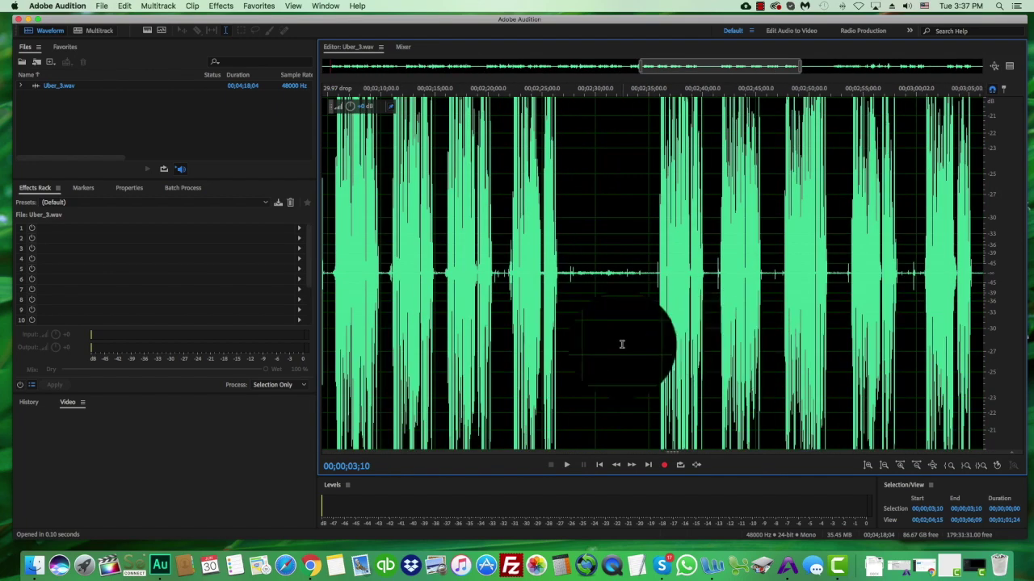
Step: Delete the quiet stretch from 2:30;13 to 2:35;02 in the pause between the spoken passages
scroll(667, 344, "down", 6)
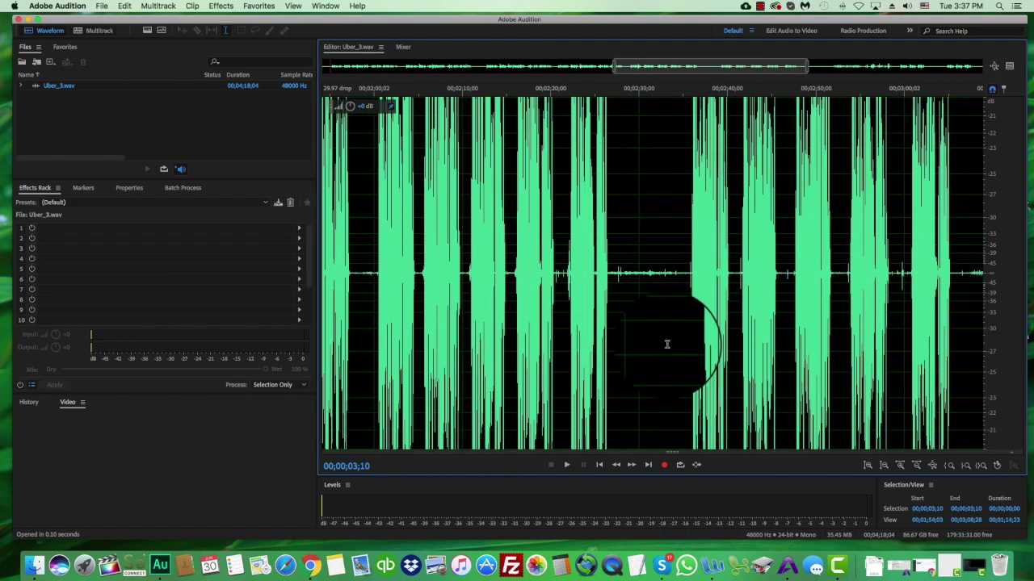
scroll(667, 344, "down", 4)
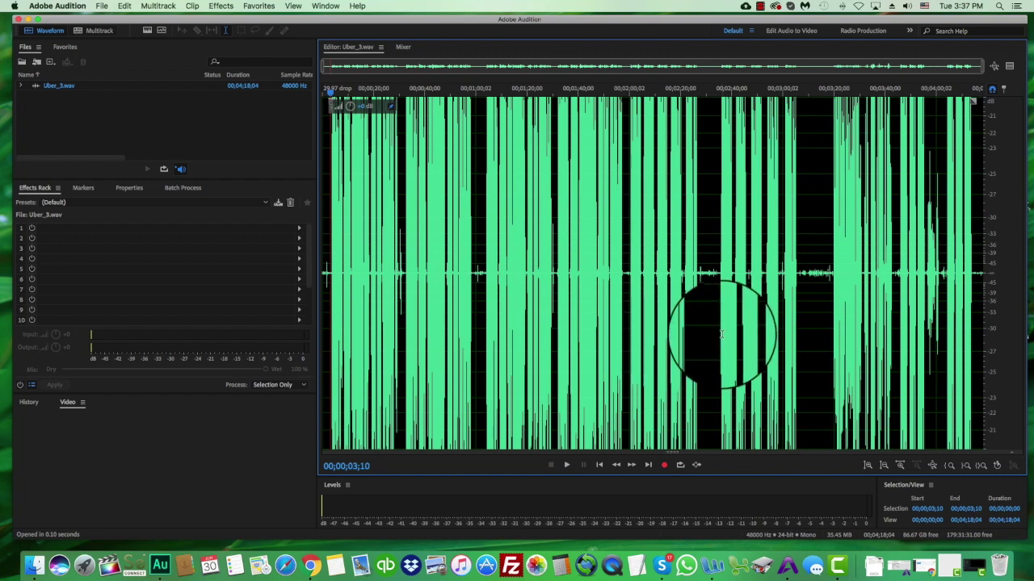
scroll(716, 335, "up", 7)
scroll(716, 335, "up", 3)
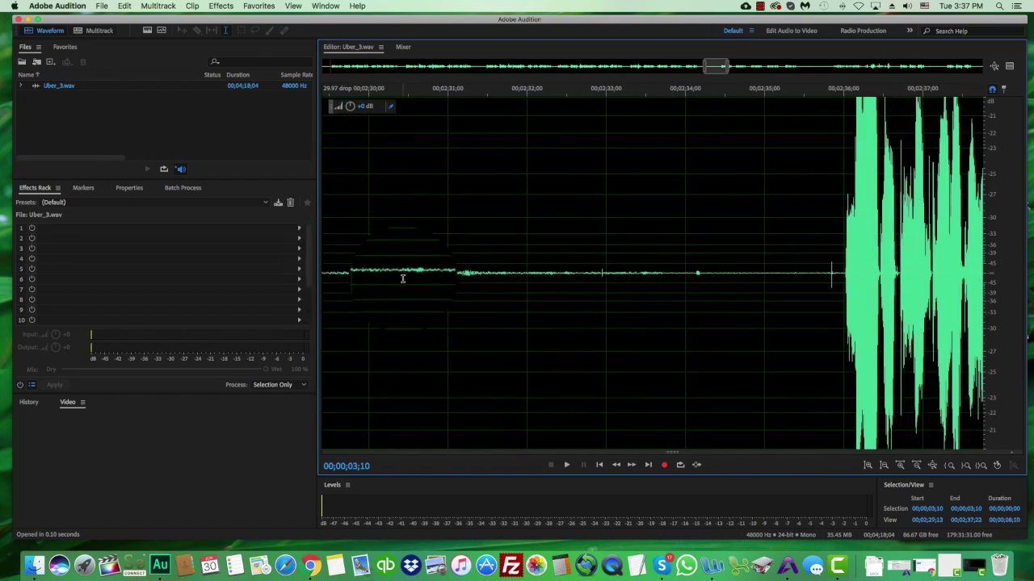
left_click_drag(404, 275, 768, 274)
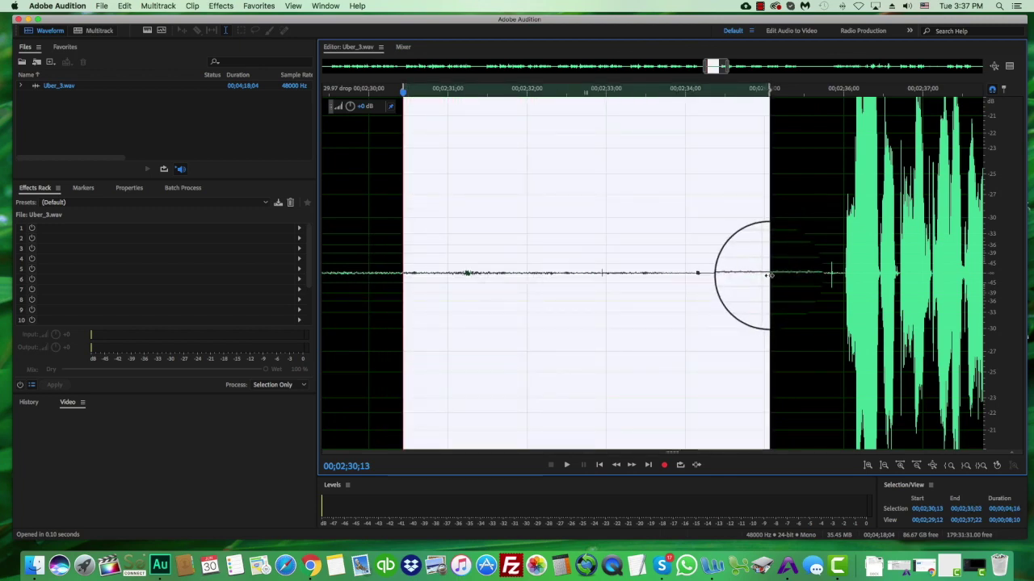
key("Delete")
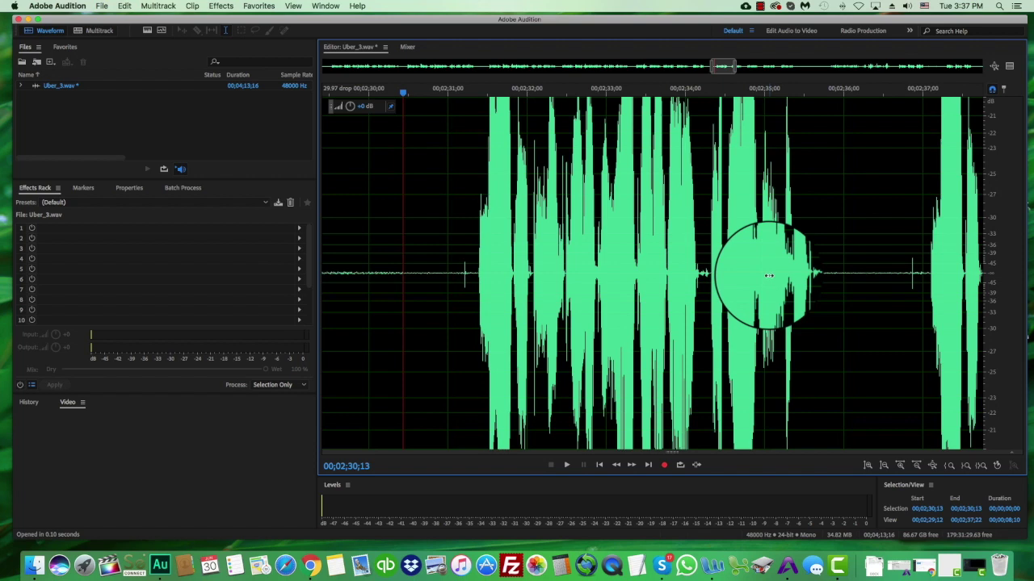
Step: Copy the spoken passage from 2:31;00 to 2:36;02 and paste it at 2:30;22, in the pause just before it
scroll(896, 299, "down", 3)
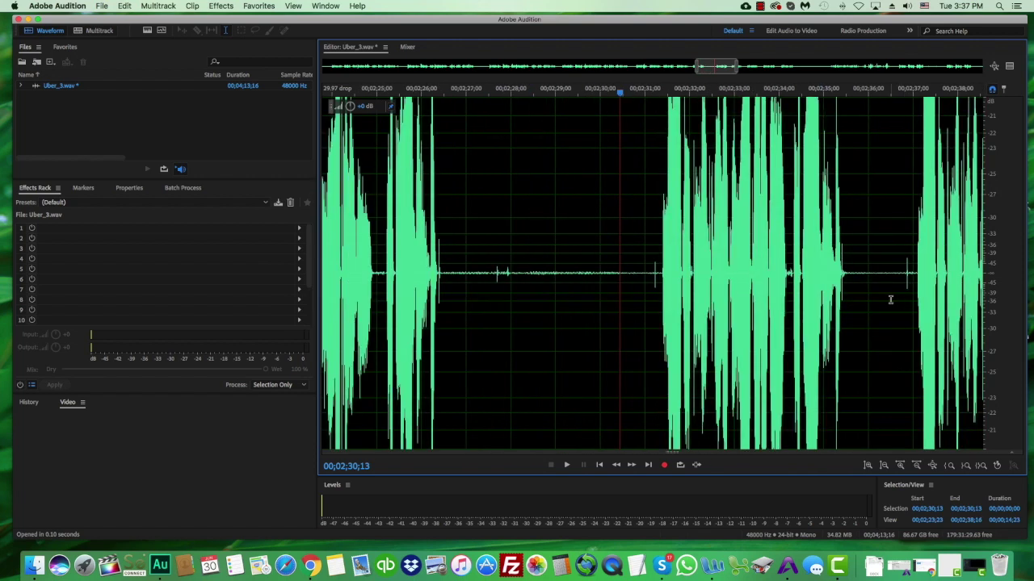
left_click_drag(873, 282, 645, 309)
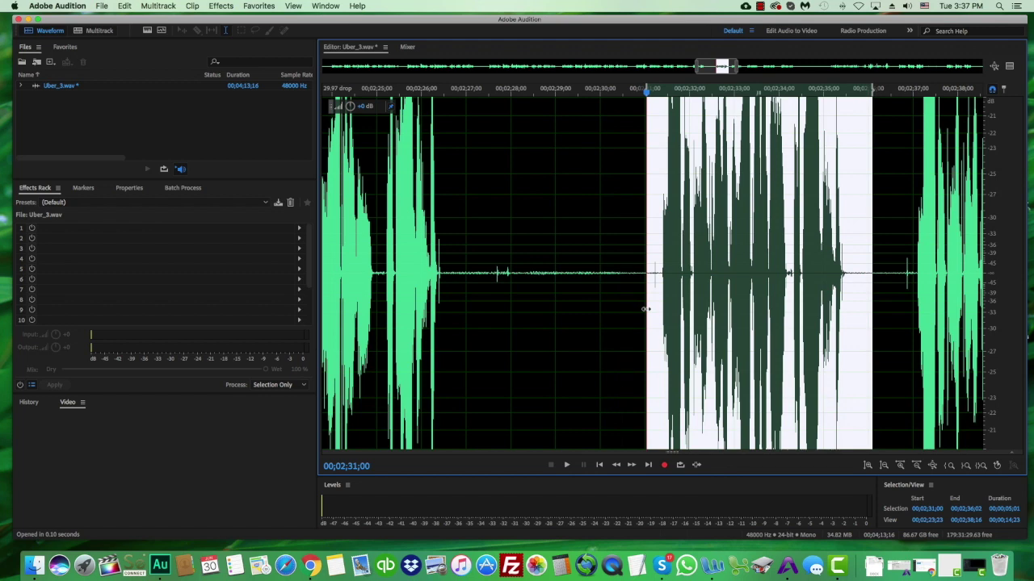
right_click(645, 309)
left_click(638, 250)
left_click(634, 302)
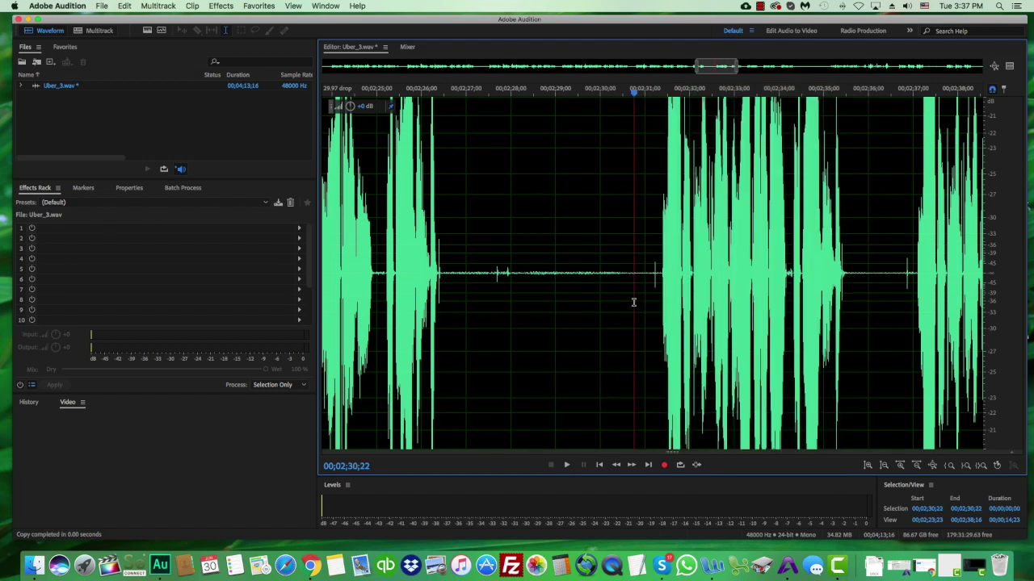
scroll(634, 303, "up", 2)
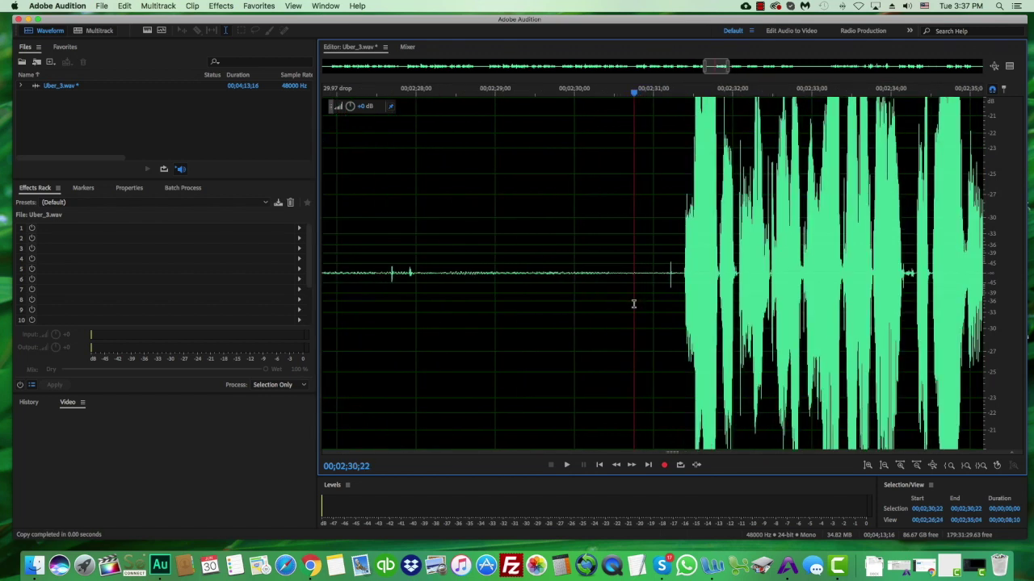
key("super+v")
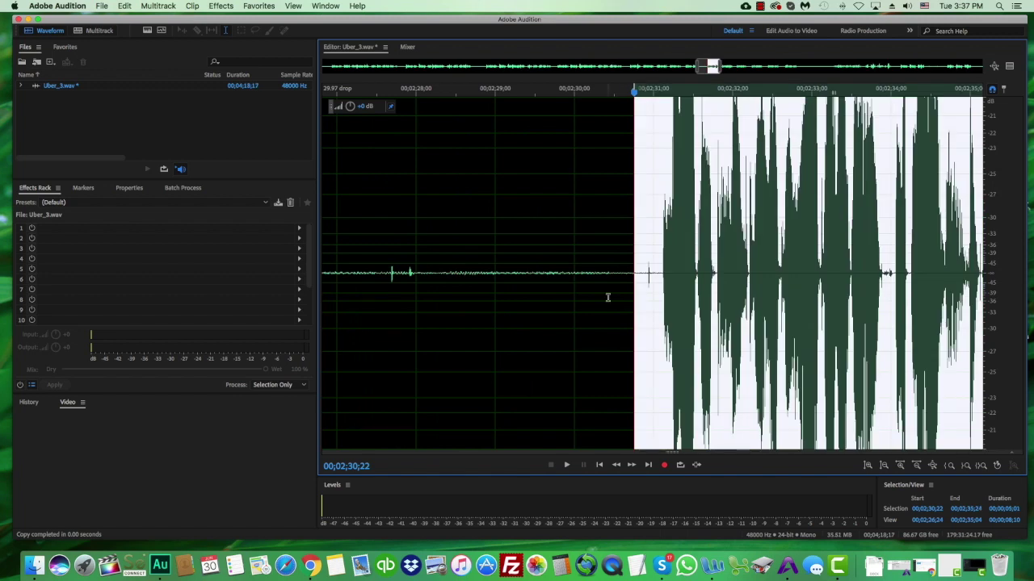
scroll(608, 296, "down", 3)
left_click(664, 350)
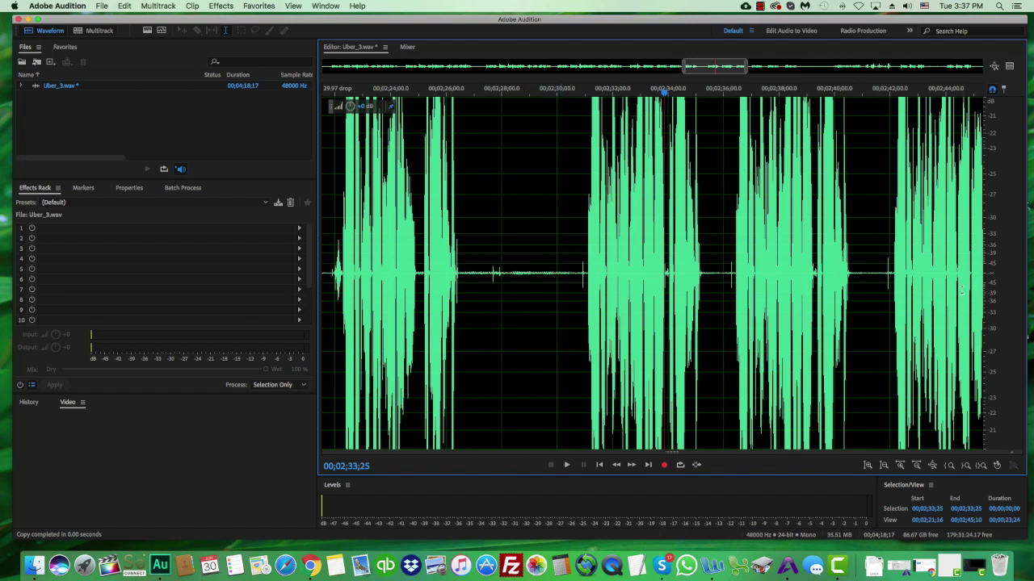
Step: Record about three seconds of new audio at the end of the file
scroll(937, 289, "down", 2)
scroll(941, 286, "down", 5)
left_click(979, 266)
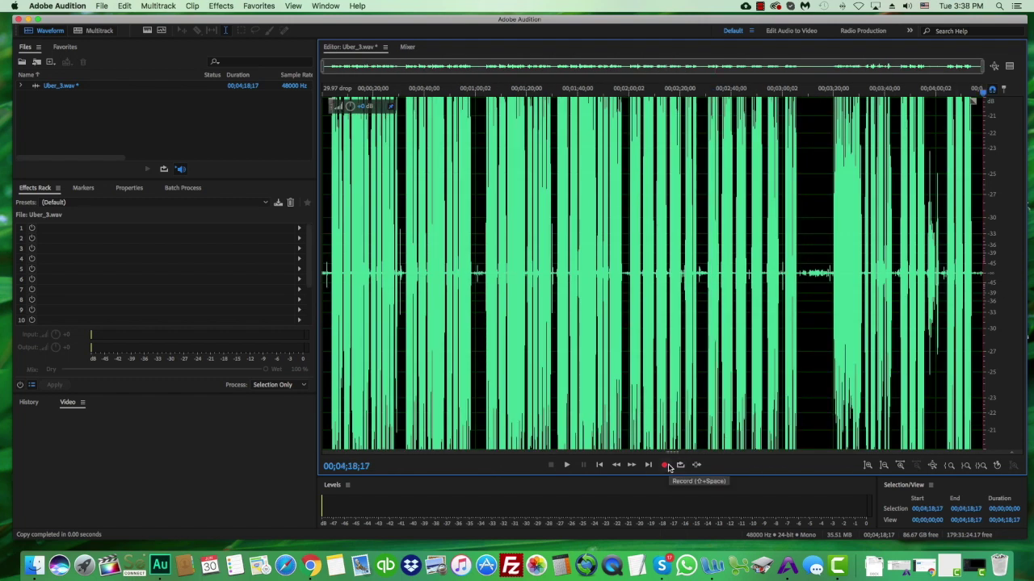
left_click(664, 465)
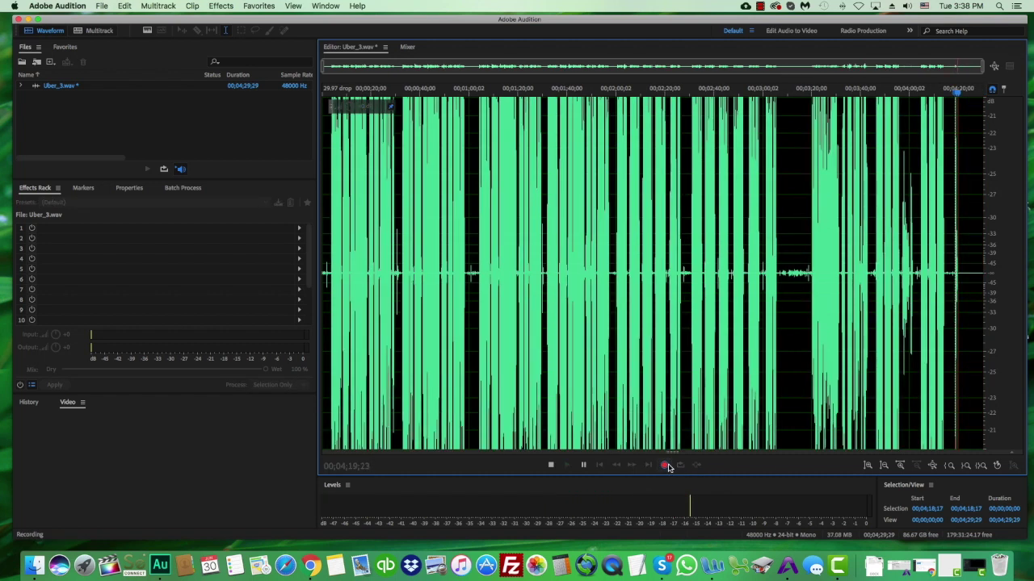
left_click(551, 466)
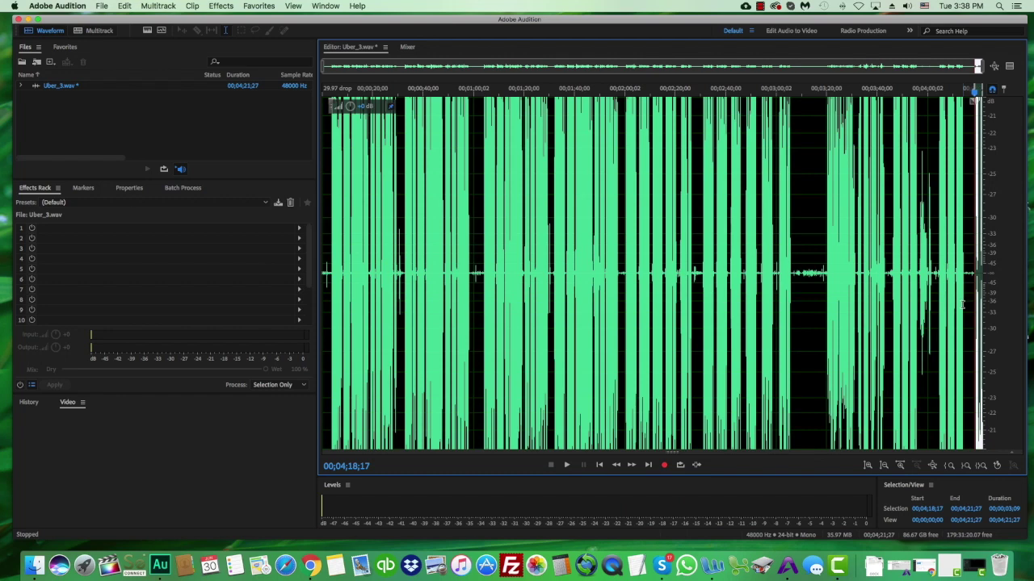
Step: Copy the newly recorded segment and paste it into the pause at 2:28;03
key("super+c")
left_click(693, 287)
scroll(694, 287, "up", 4)
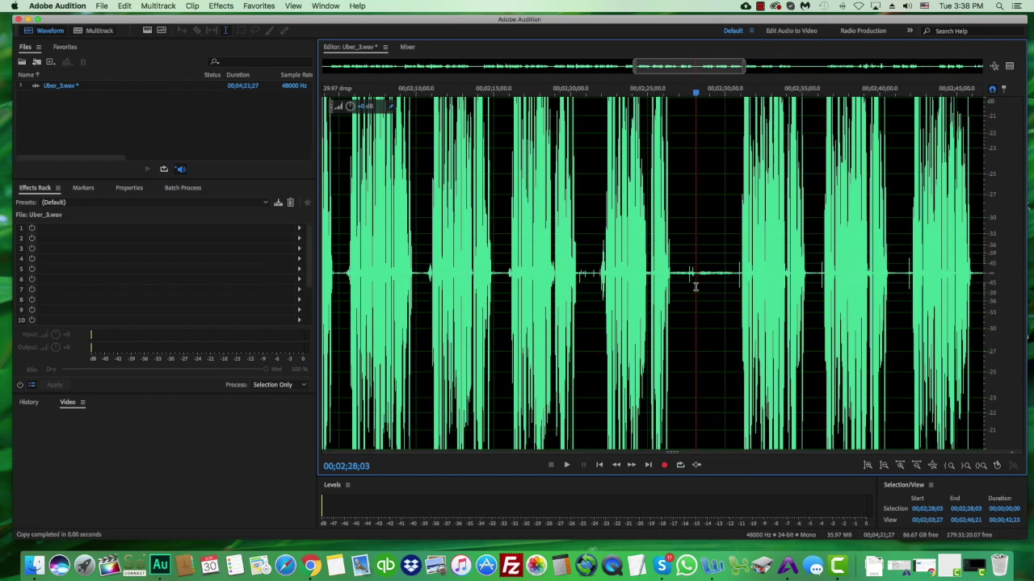
key("super+v")
left_click(741, 356)
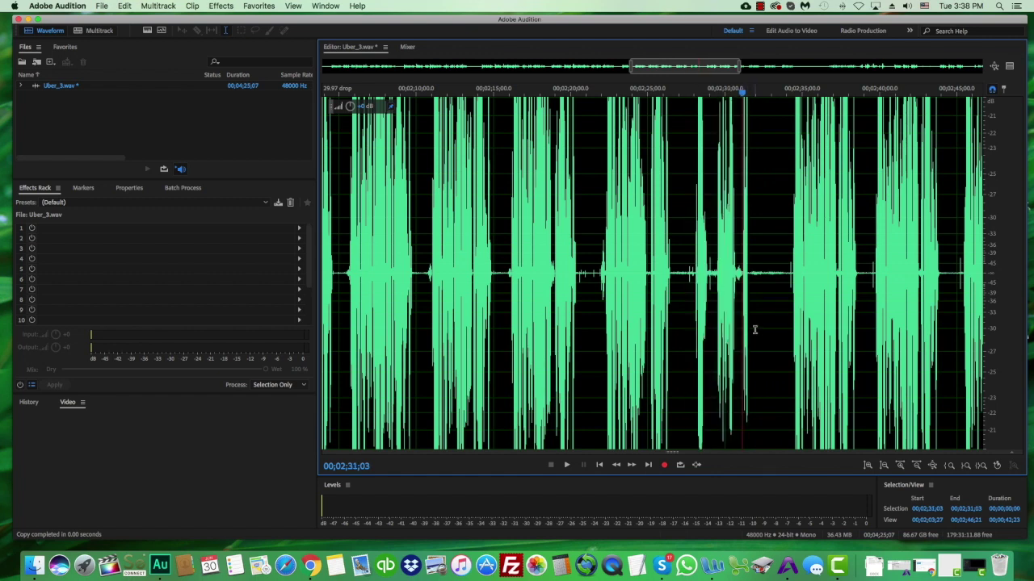
Step: Auto Heal the small click in the pause between 1:19;20 and 1:19;22
key("backslash")
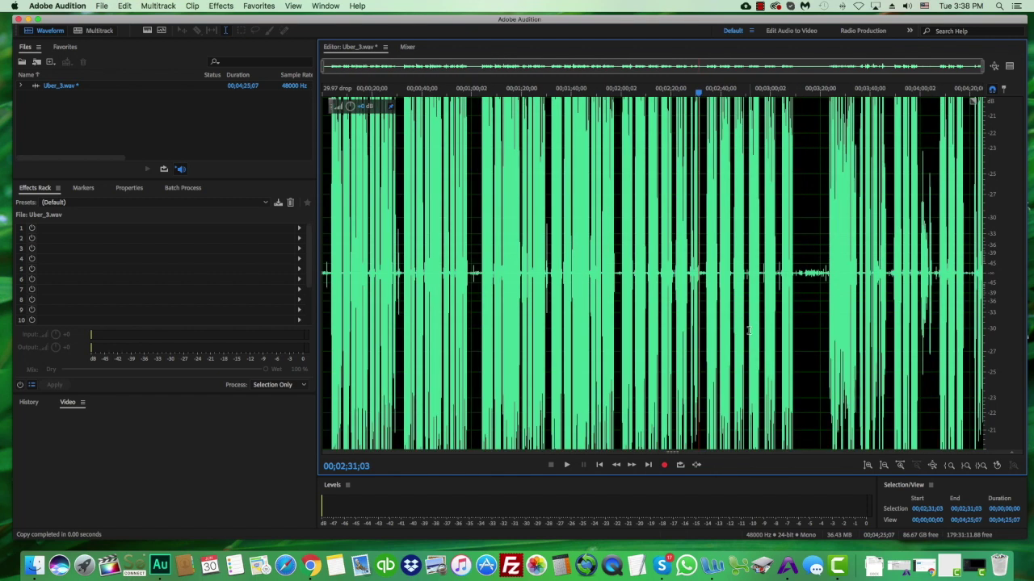
scroll(500, 341, "up", 5)
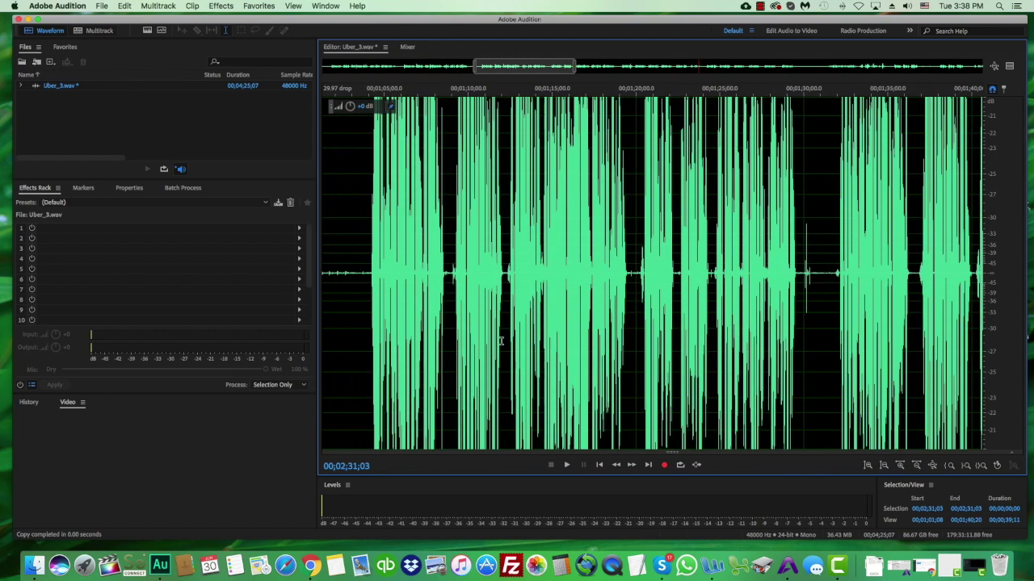
scroll(639, 336, "up", 3)
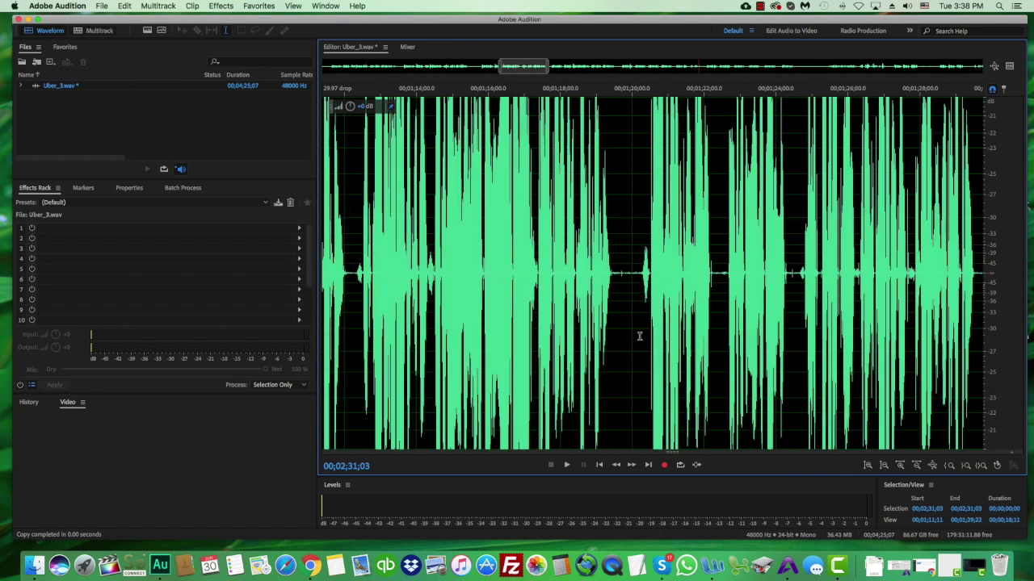
scroll(639, 336, "up", 5)
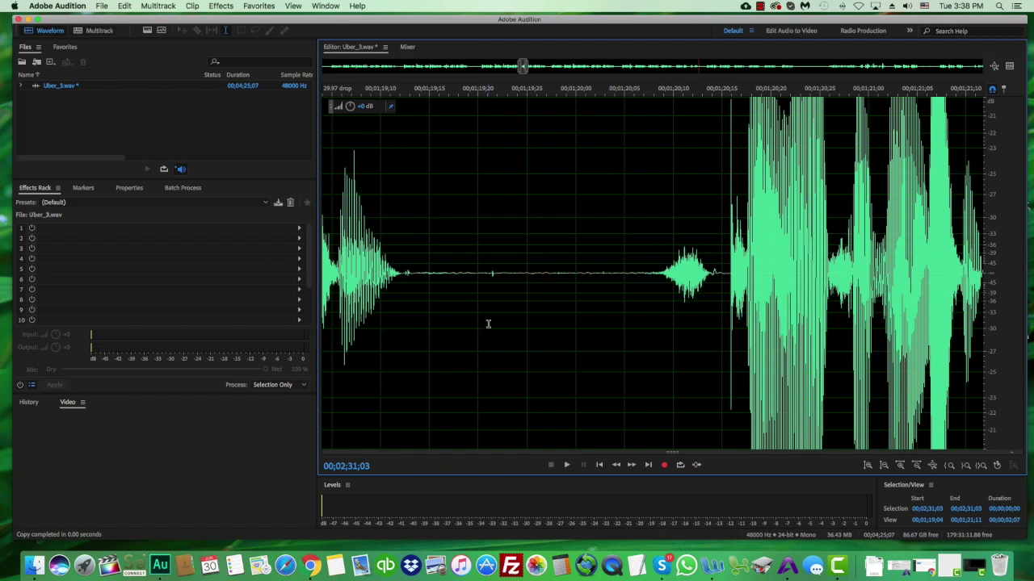
scroll(487, 324, "up", 4)
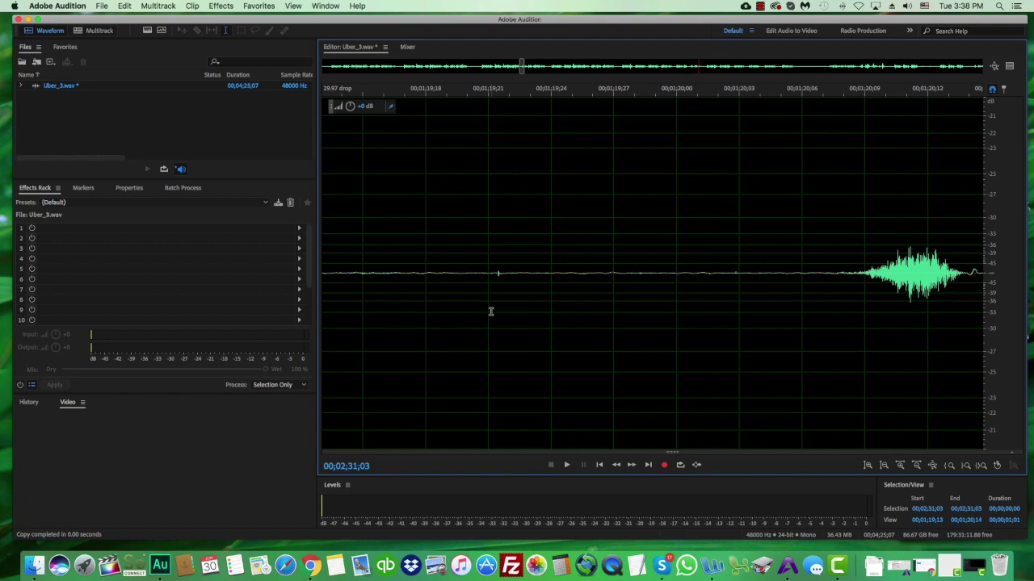
left_click_drag(477, 288, 521, 289)
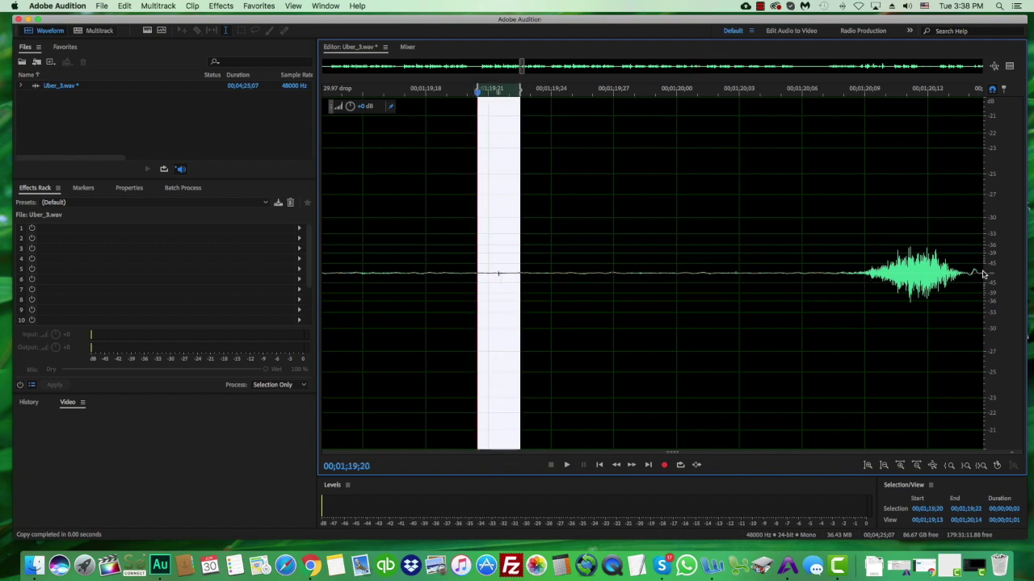
scroll(990, 275, "up", 3)
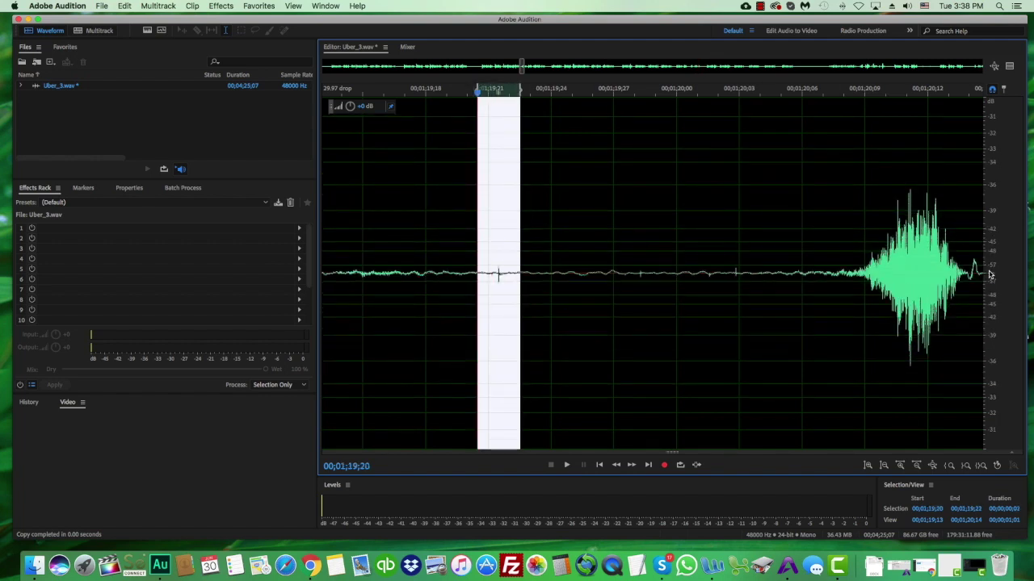
left_click(506, 288)
scroll(503, 288, "up", 3)
left_click_drag(408, 285, 542, 289)
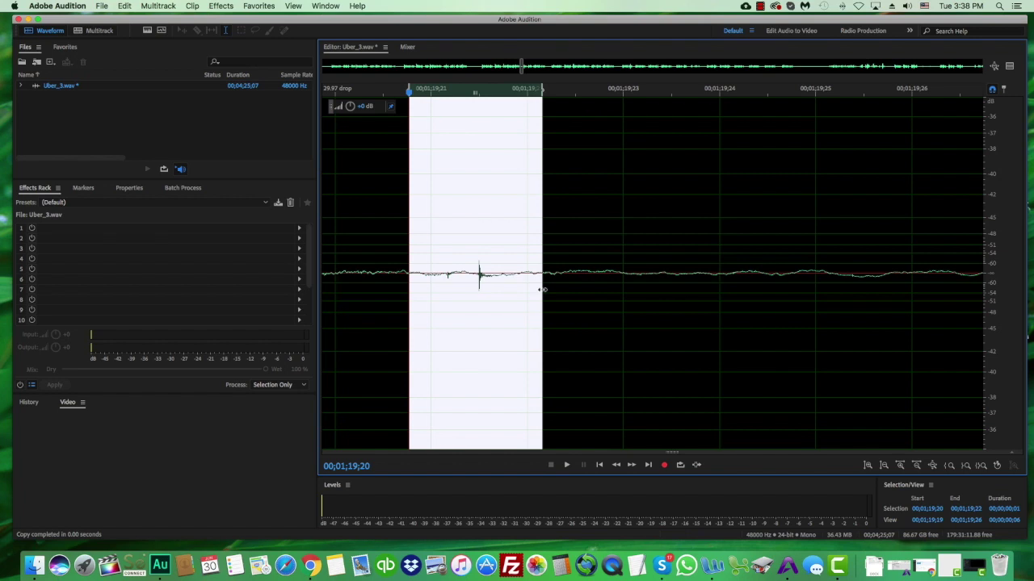
key("super+u")
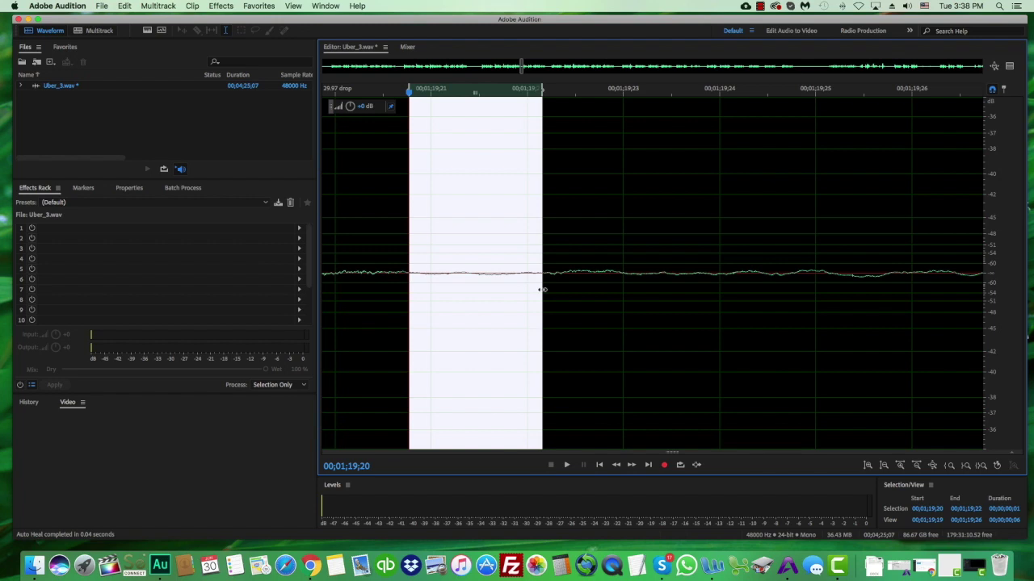
left_click(521, 286)
Step: Auto Heal the small noise after the spoken passage, between 1:19;12 and 1:19;13
scroll(521, 286, "down", 3)
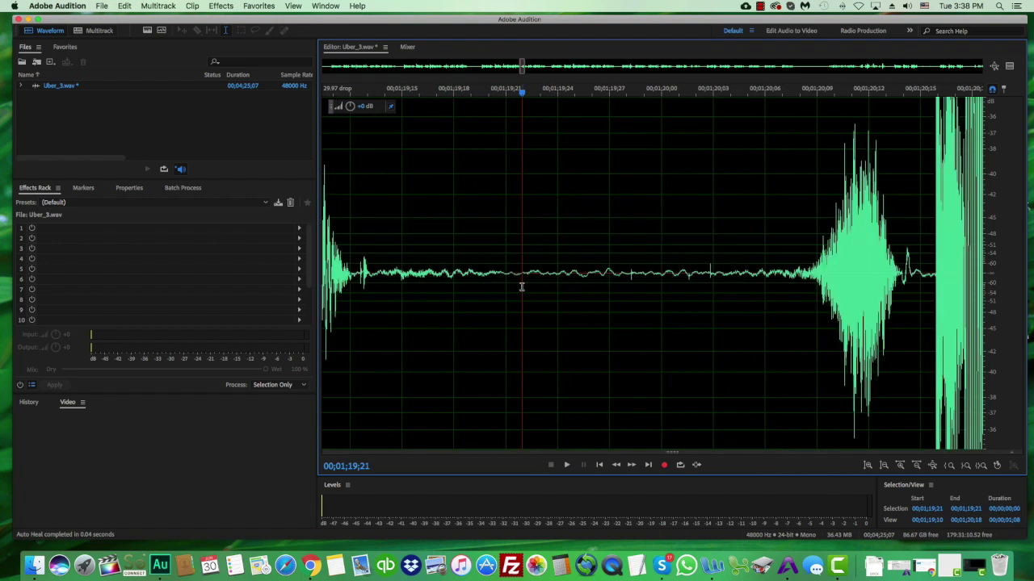
scroll(522, 286, "down", 2)
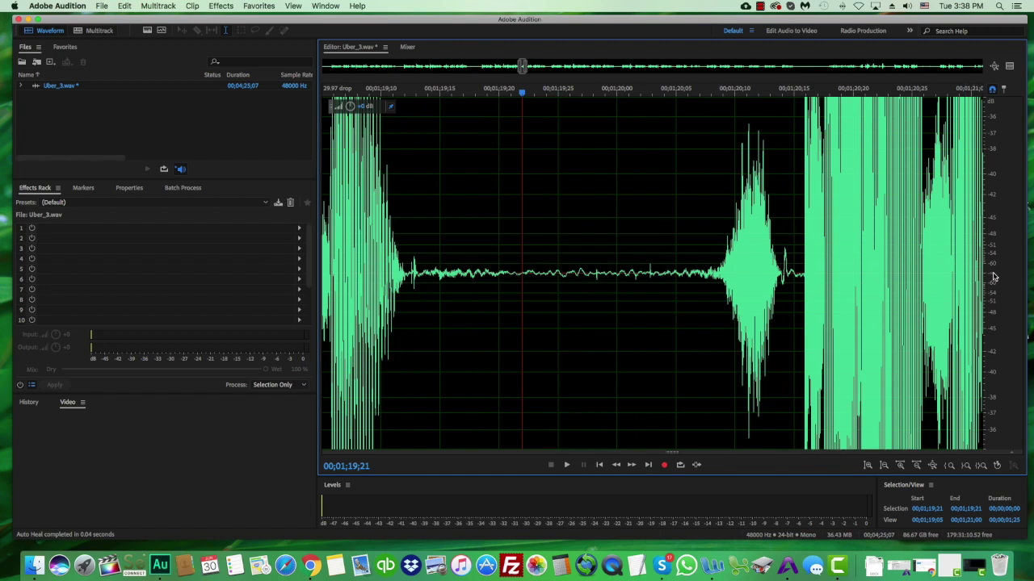
scroll(994, 277, "down", 3)
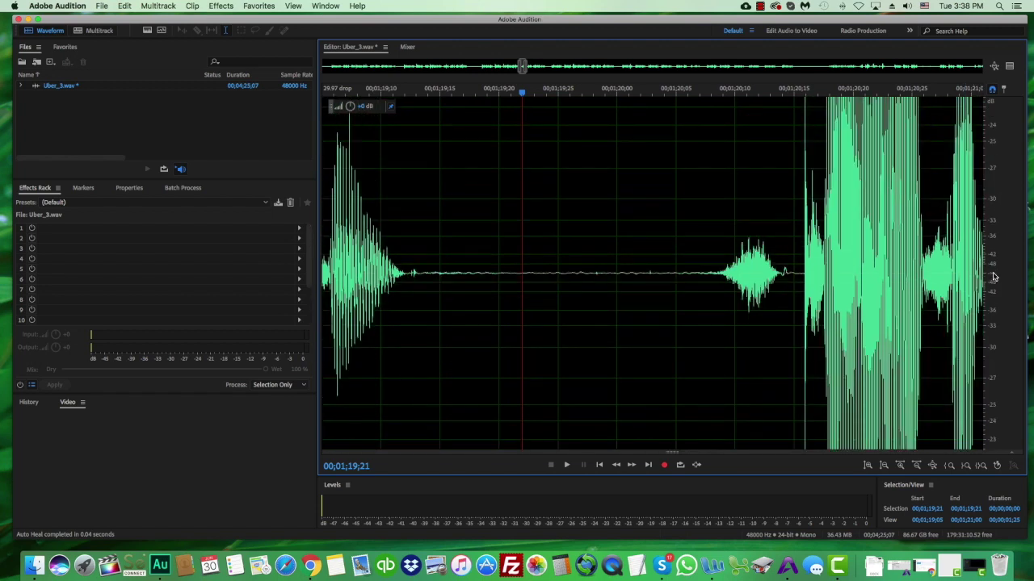
scroll(408, 299, "up", 4)
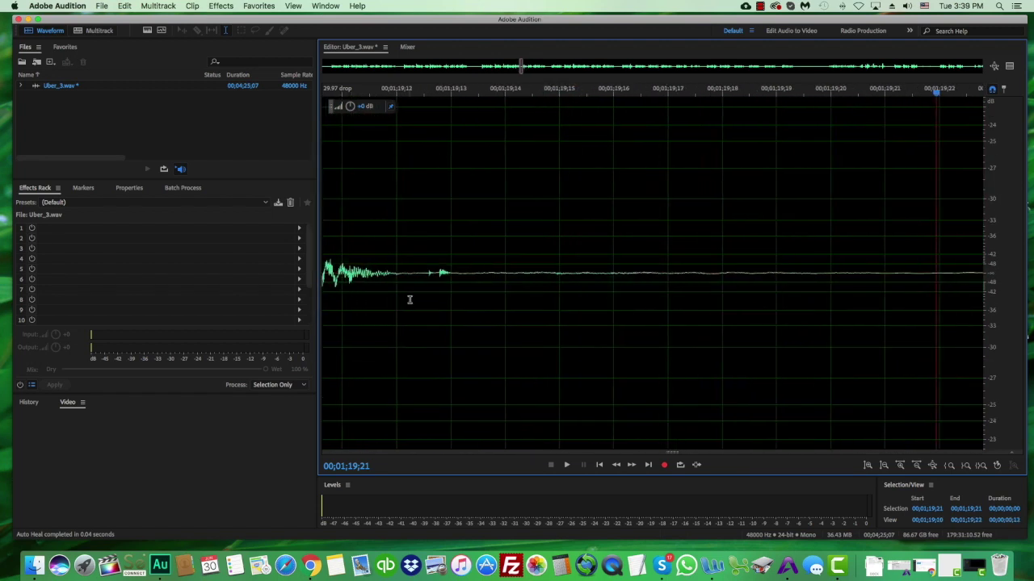
left_click_drag(413, 299, 465, 299)
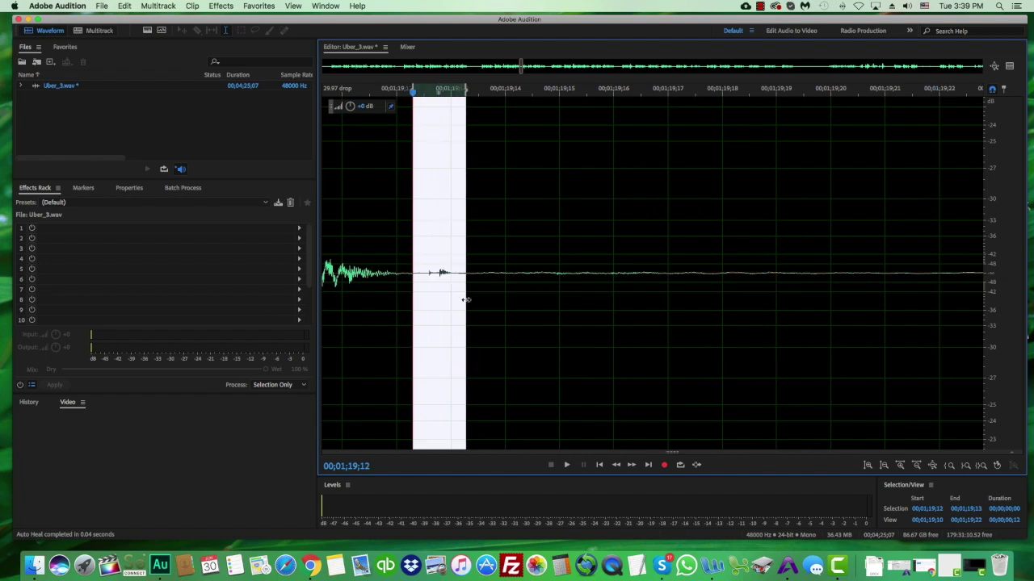
key("super+u")
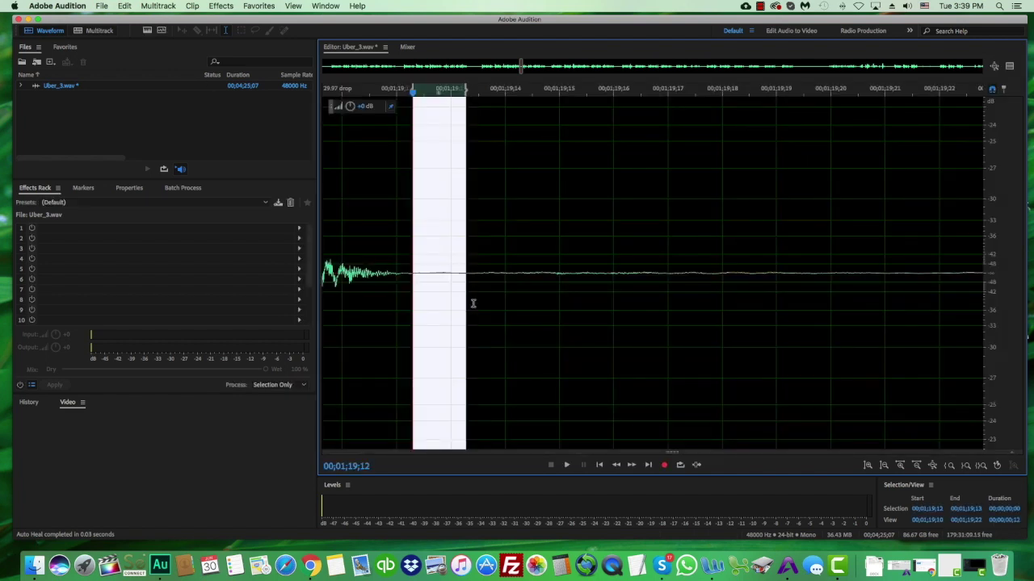
left_click(502, 308)
Step: Undo the last Auto Heal and delete the noisy segment between 1:19;12 and 1:19;13
scroll(502, 311, "down", 2)
scroll(503, 311, "down", 4)
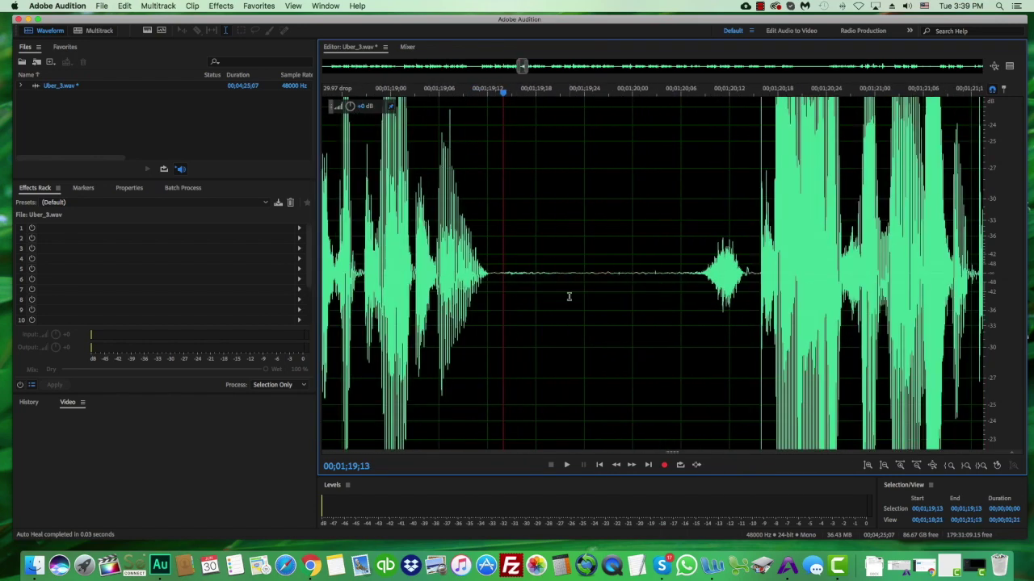
key("shift+Left")
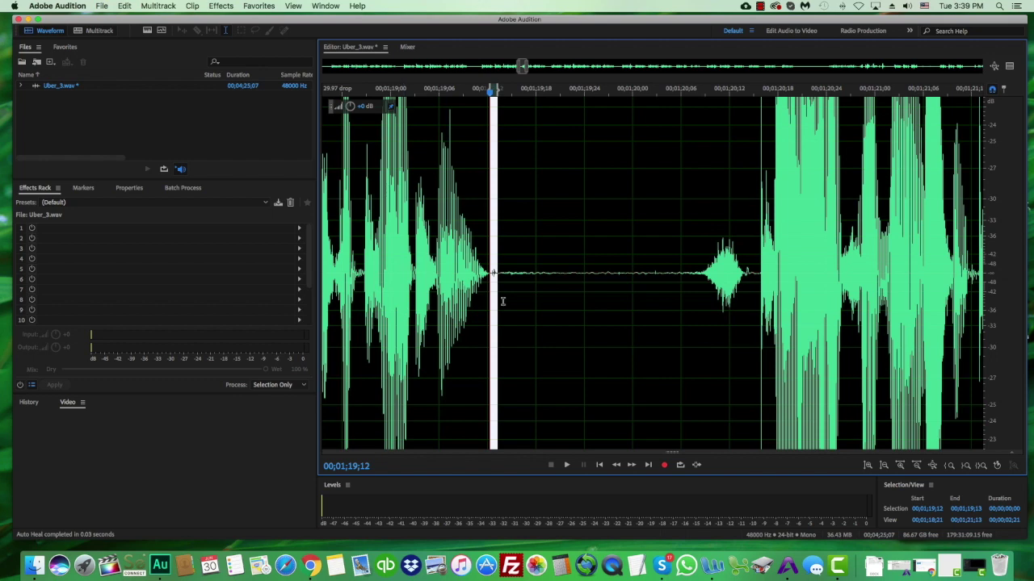
scroll(500, 299, "up", 3)
scroll(503, 302, "up", 1)
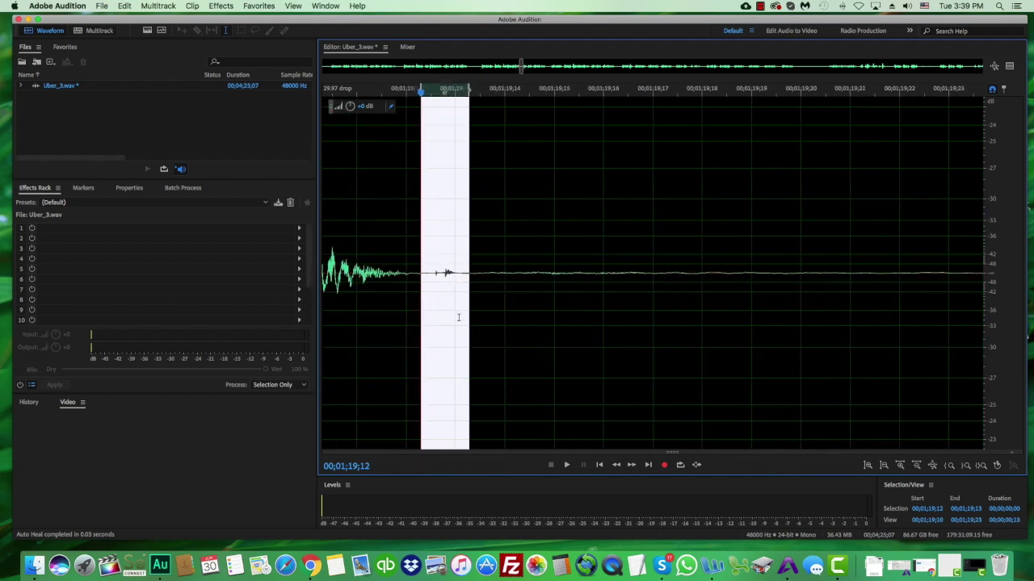
scroll(458, 317, "down", 10)
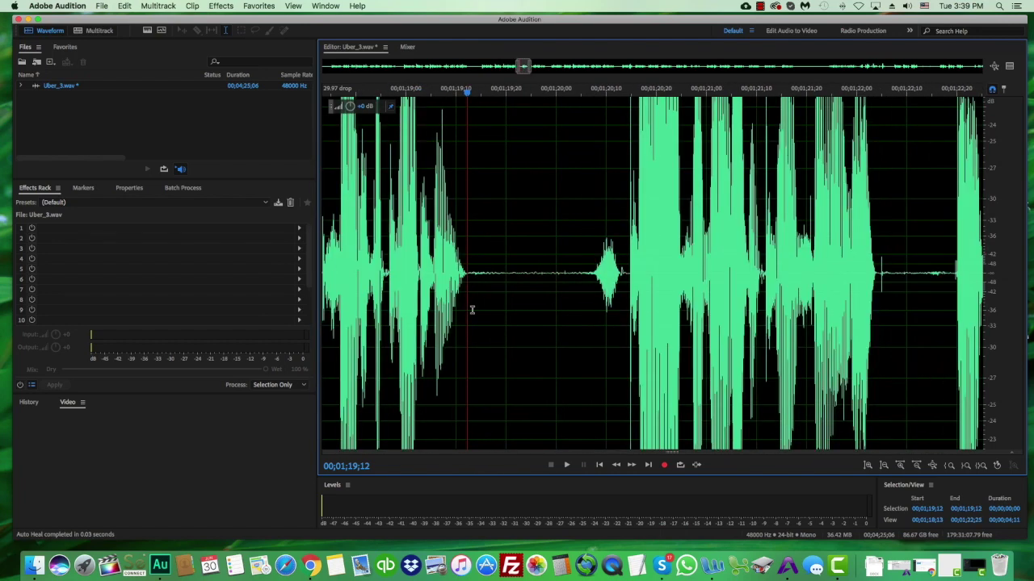
Step: Select the passage between 1:20;14 and 1:29;16 and check its duration
scroll(473, 309, "down", 2)
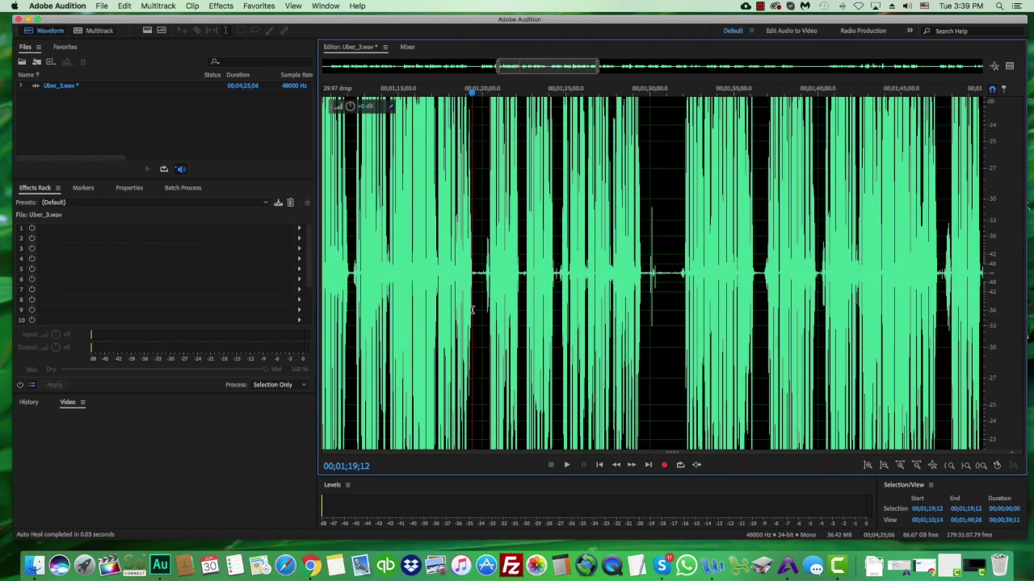
left_click_drag(490, 298, 643, 309)
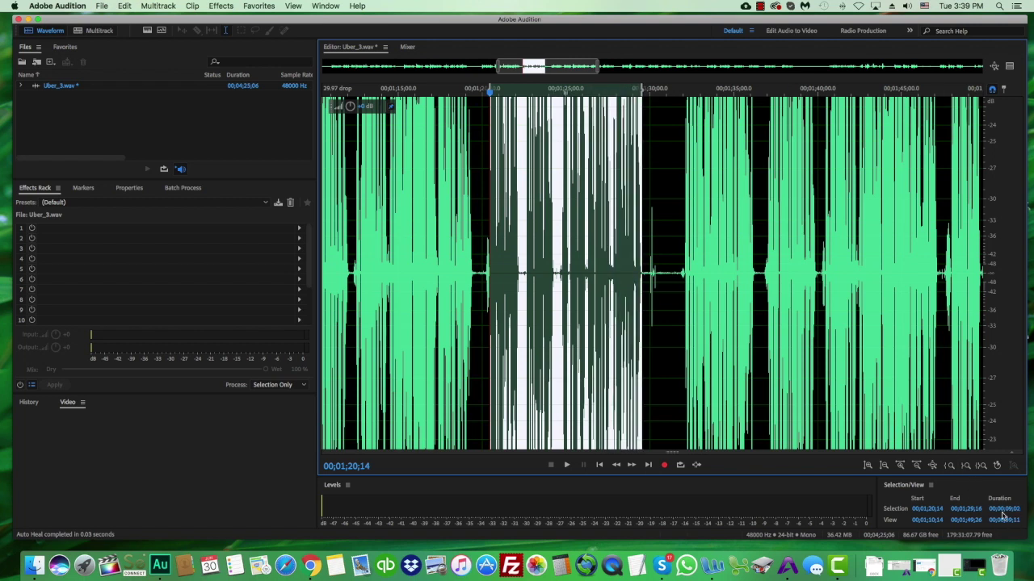
scroll(640, 369, "up", 4)
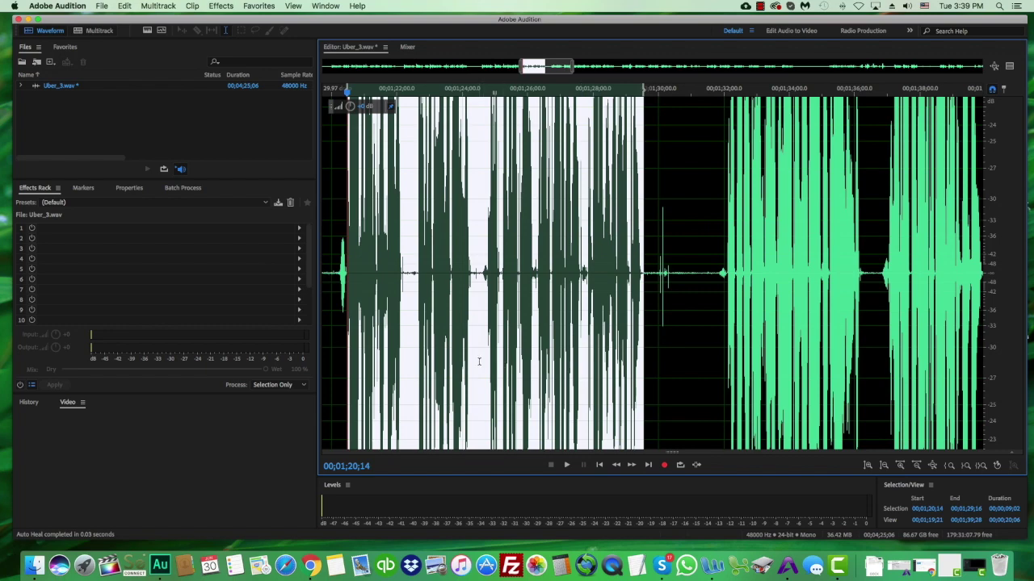
Step: Delete the small click in the pause between 1:22;04 and 1:22;07
scroll(396, 330, "up", 3)
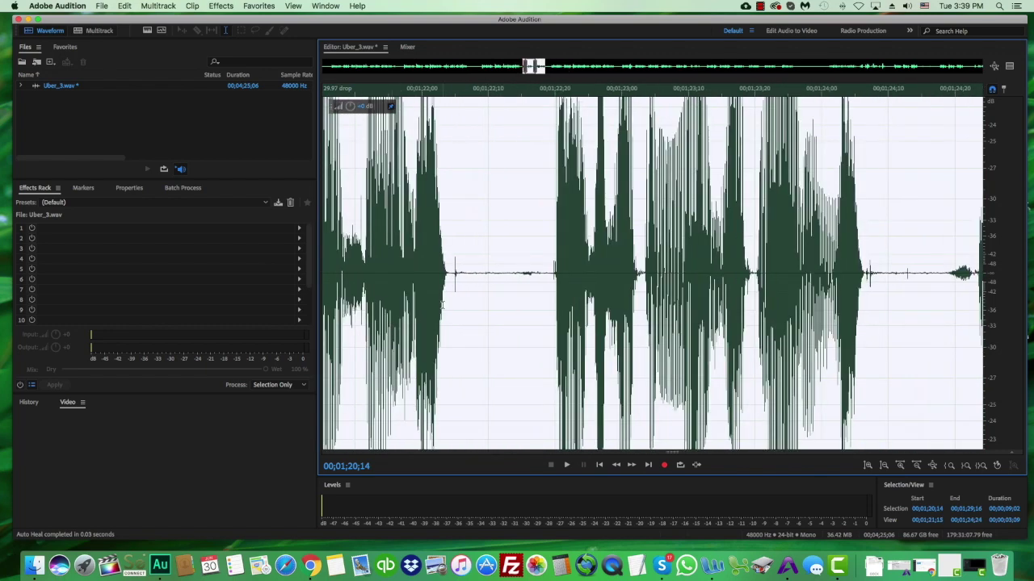
scroll(446, 305, "down", 1)
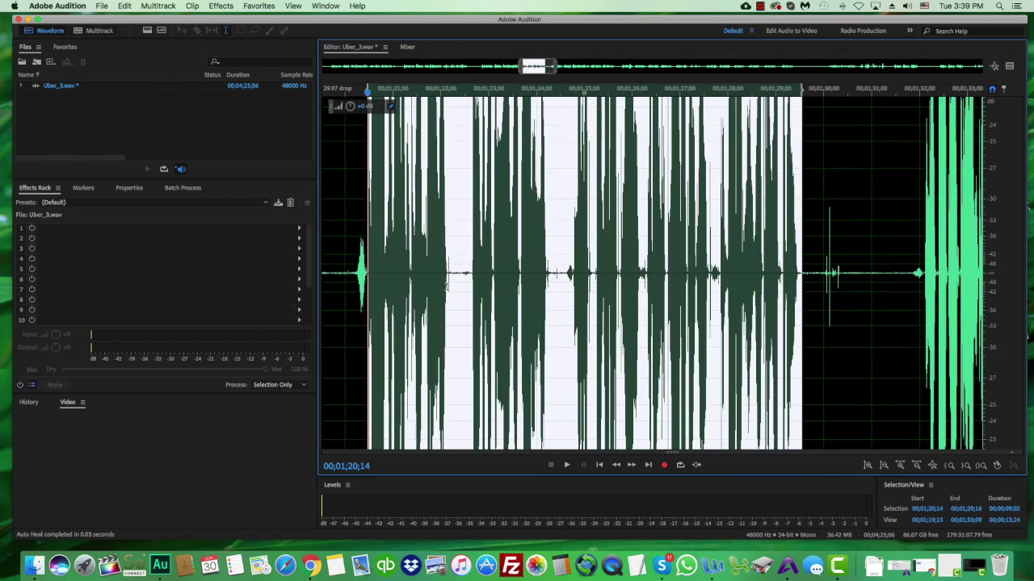
left_click(449, 288)
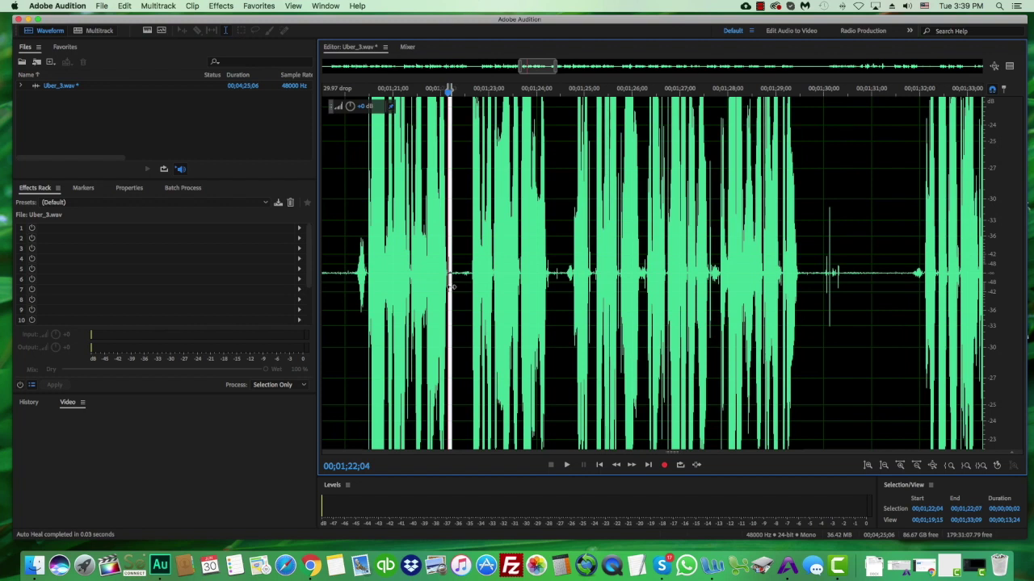
key("Delete")
Step: Select the passage between 1:20;12 and 1:29;16 to check its duration and remaining clicks, and clear the selection
left_click_drag(366, 301, 802, 310)
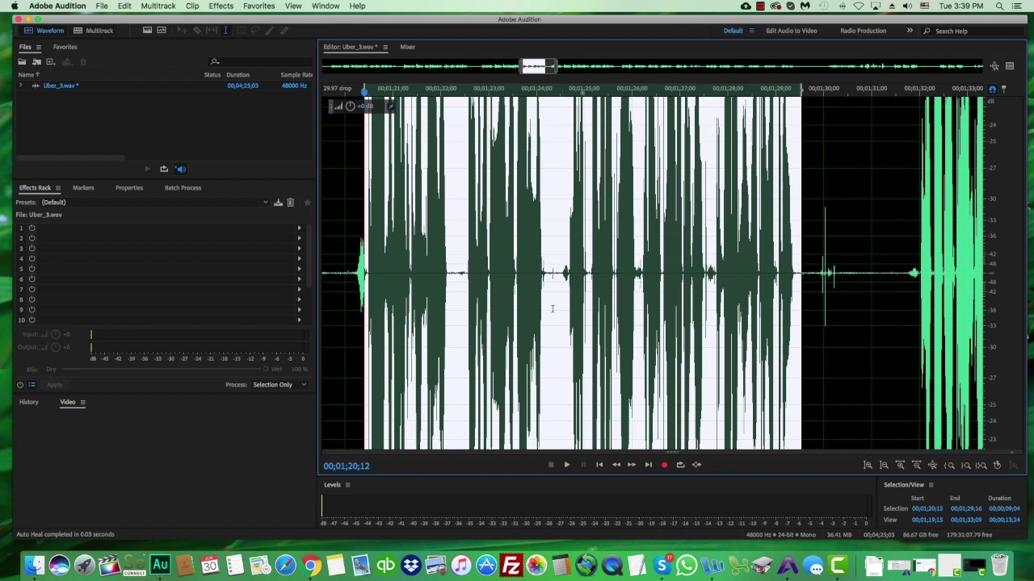
left_click_drag(553, 308, 567, 315)
left_click(399, 312)
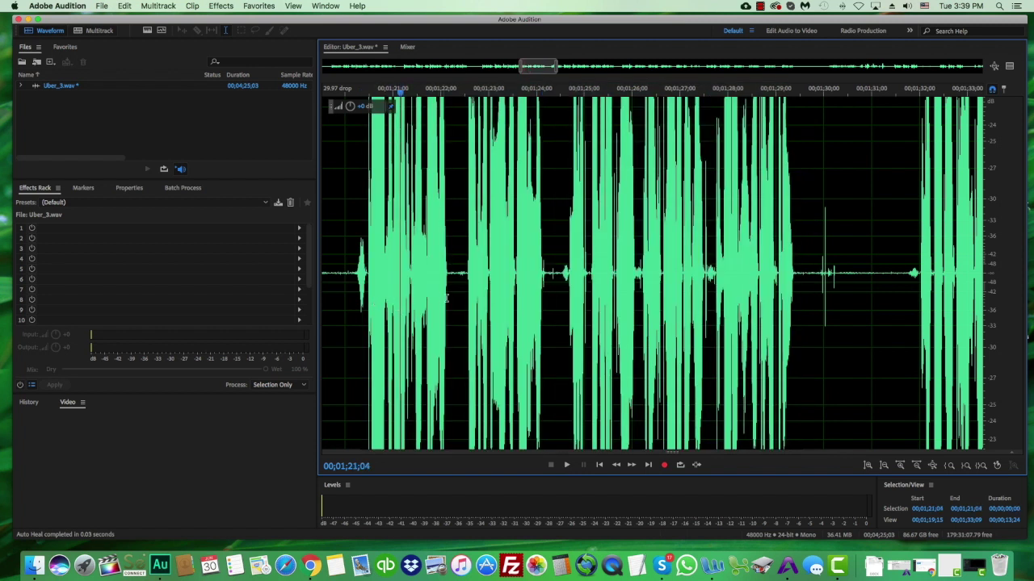
Step: Auto Heal the tiny click at 1:24;10 in the pause, and clear the selection
scroll(550, 295, "up", 8)
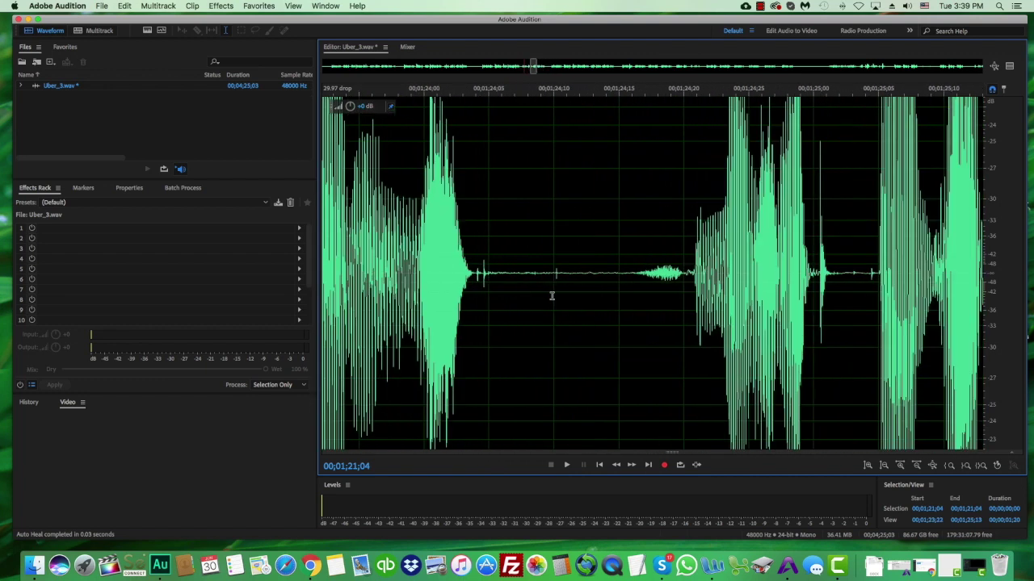
left_click(556, 290)
left_click_drag(557, 290, 563, 288)
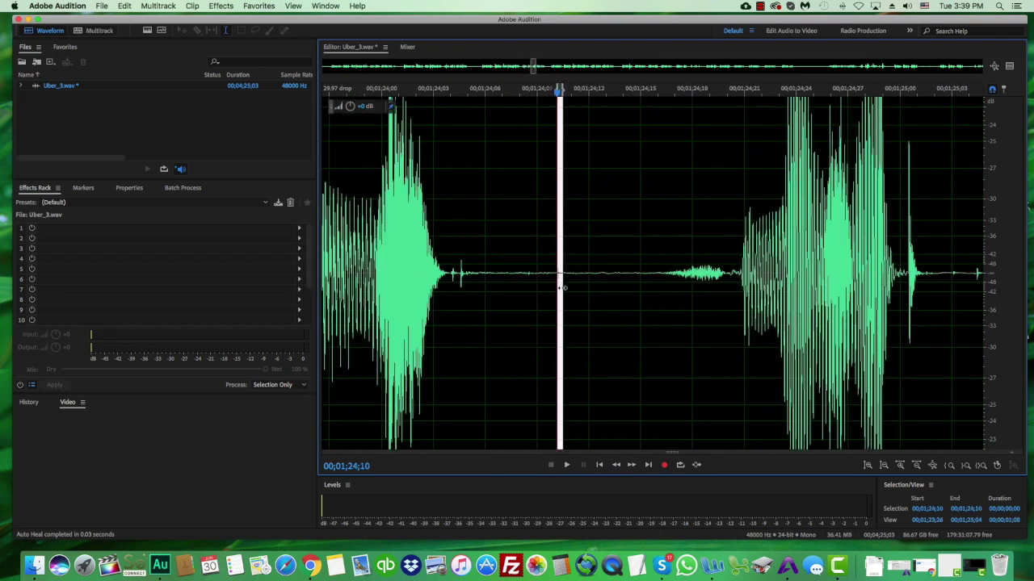
scroll(563, 287, "up", 5)
left_click_drag(563, 287, 536, 292)
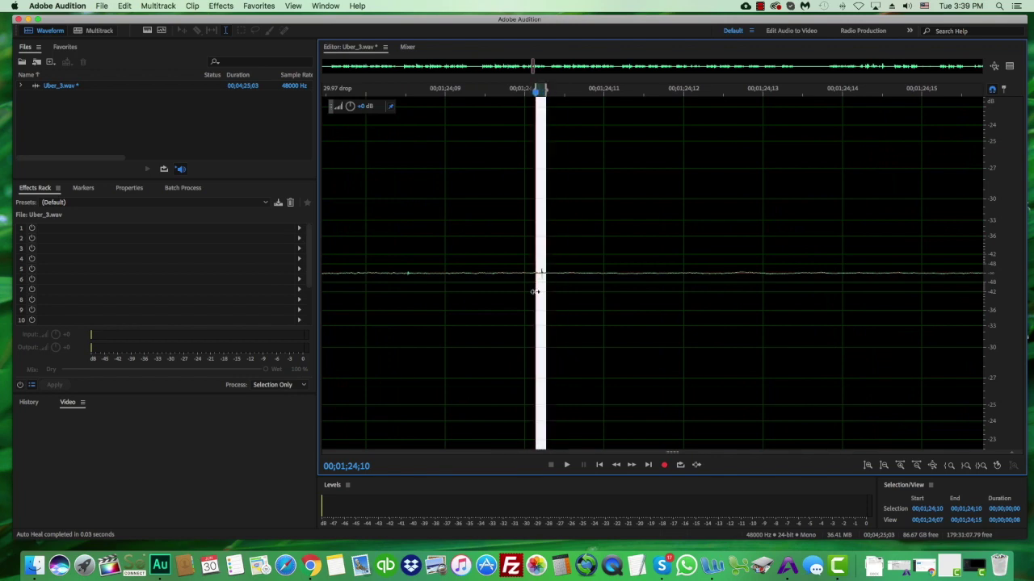
left_click(536, 292)
Step: Auto Heal the small clicks after the spoken passage, between 1:24;04 and 1:24;05, and clear the selection
scroll(536, 292, "down", 10)
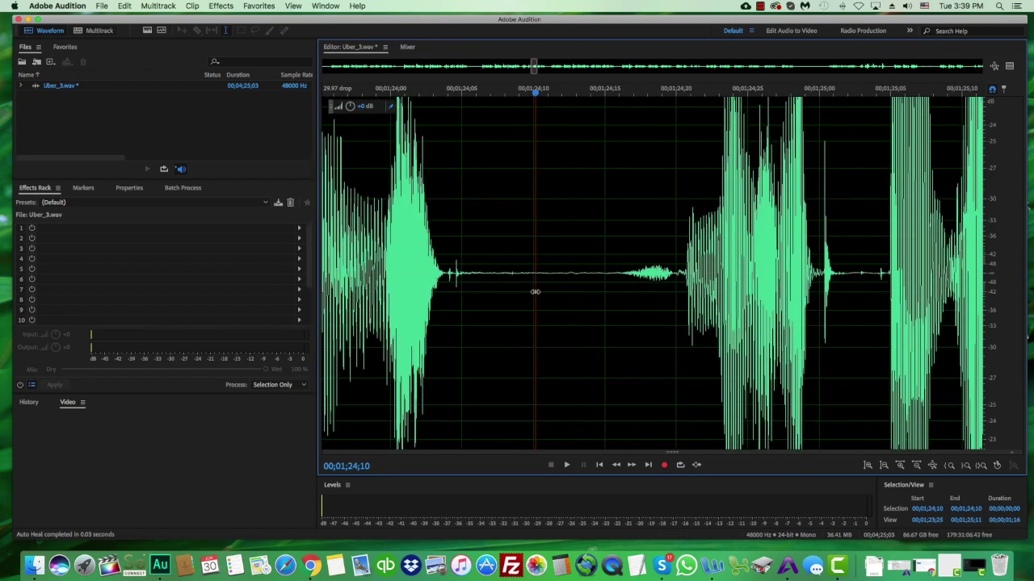
scroll(535, 292, "down", 4)
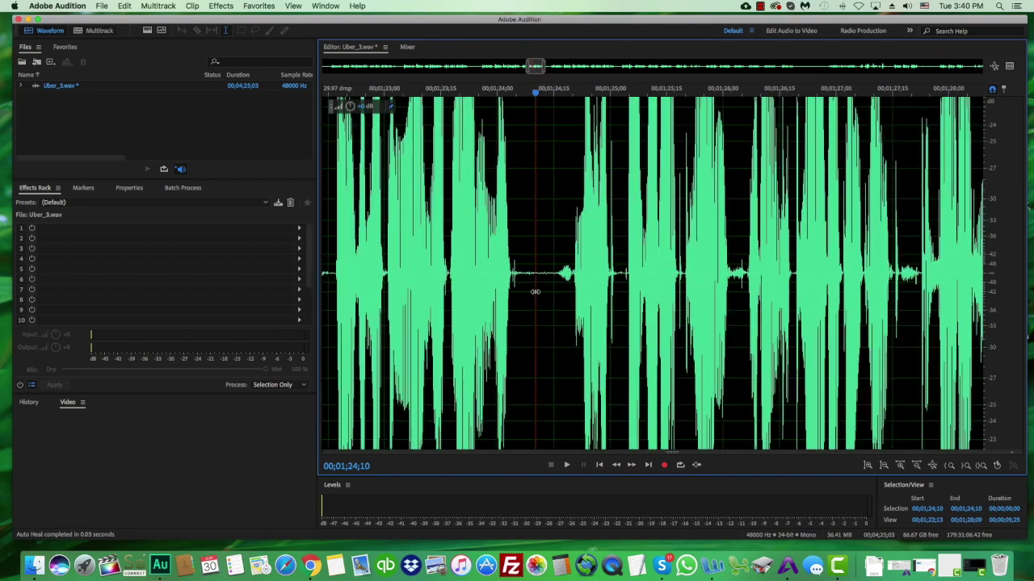
scroll(535, 291, "down", 8)
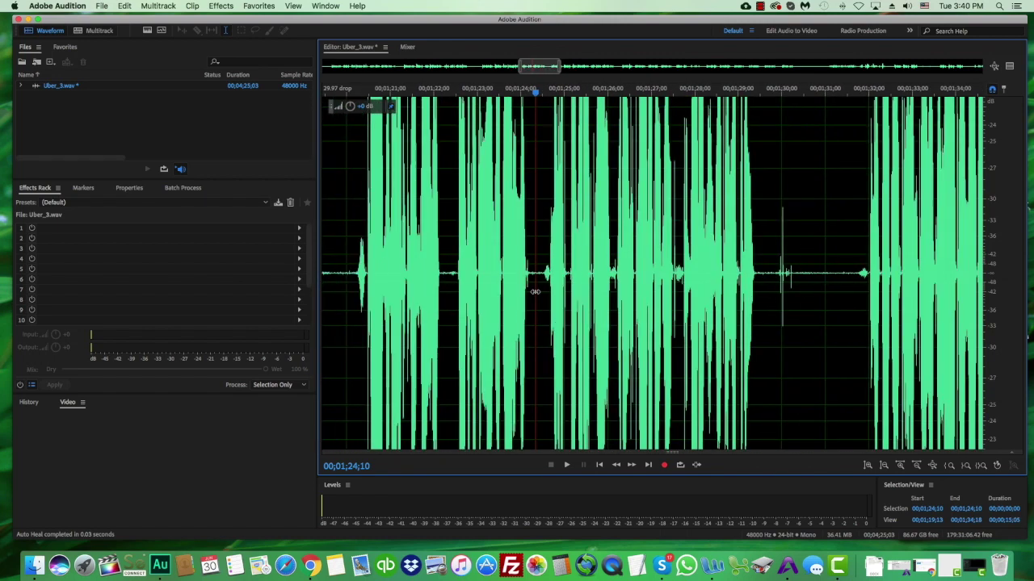
scroll(536, 292, "up", 10)
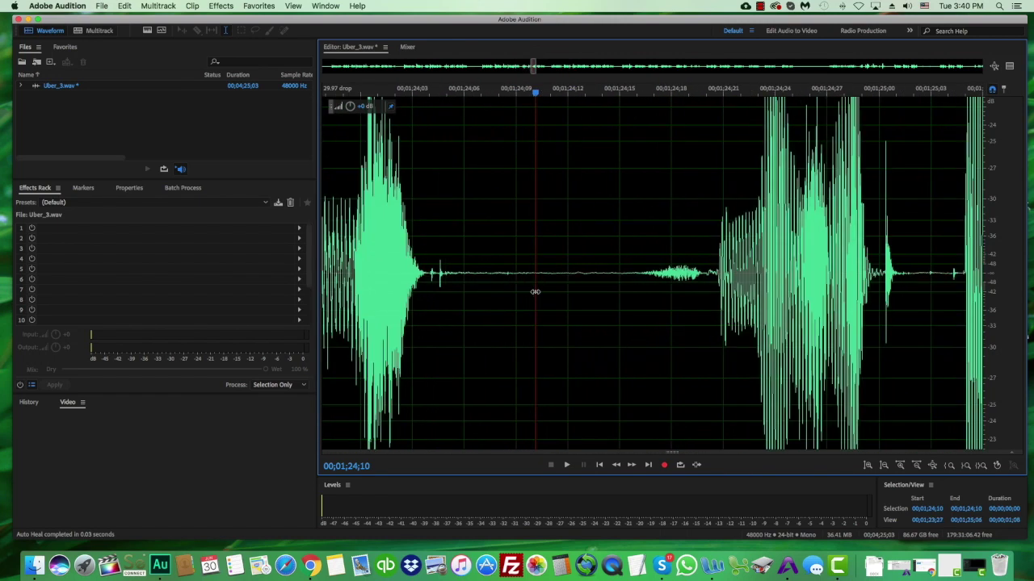
left_click_drag(431, 292, 452, 295)
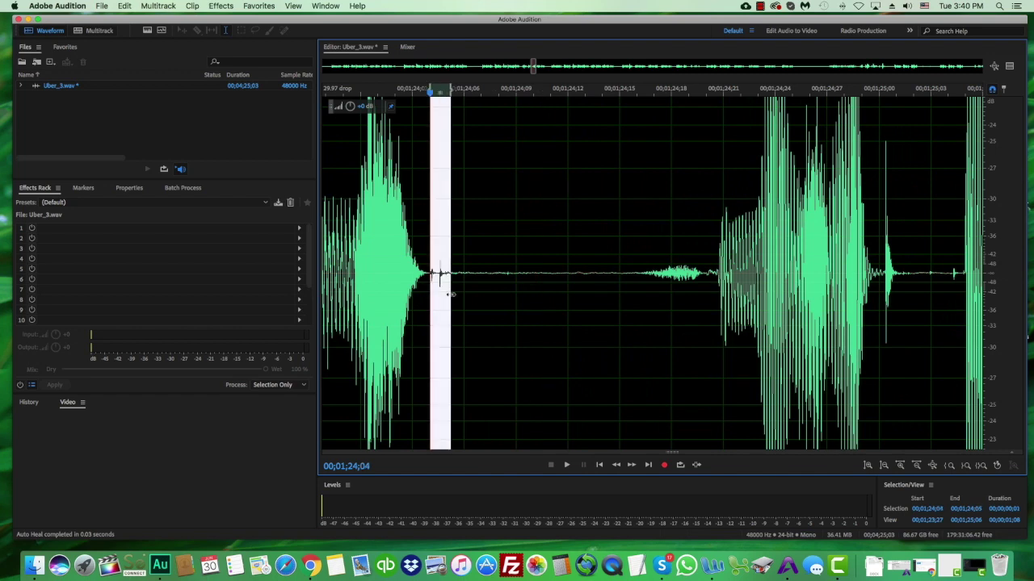
scroll(535, 305, "down", 3)
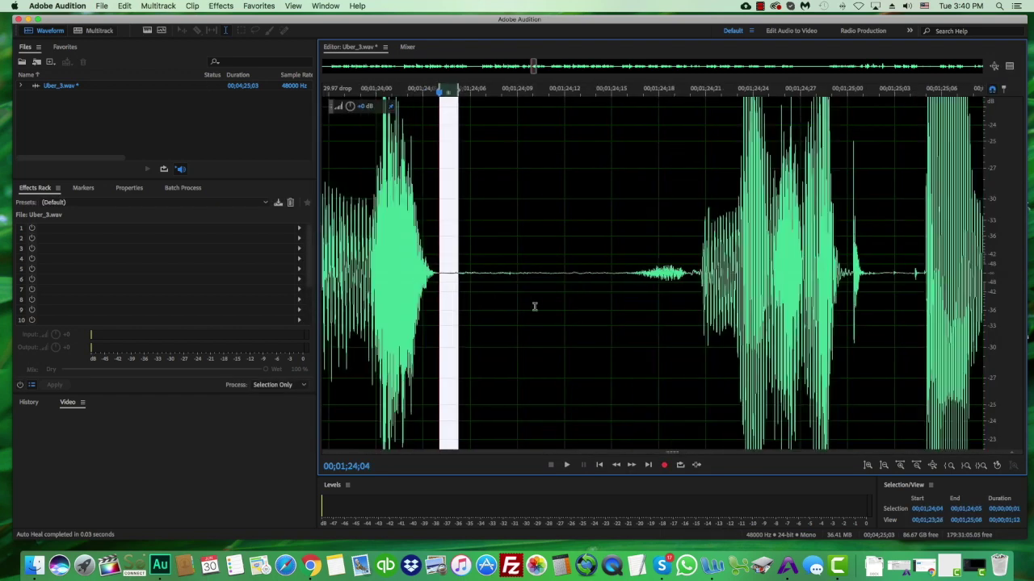
scroll(534, 307, "down", 2)
left_click(534, 305)
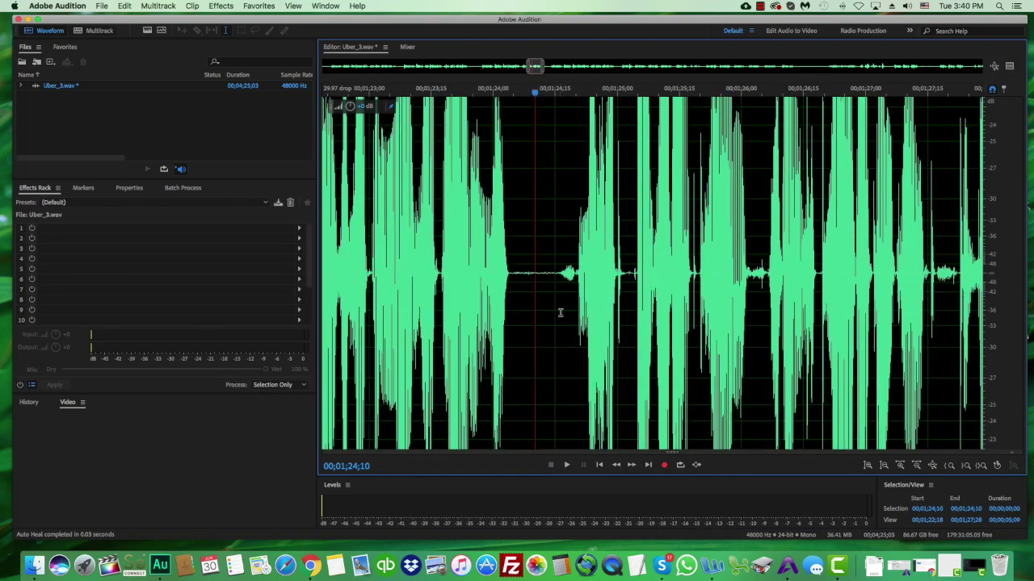
Step: Add a range marker covering the section from 0:01;21 to 1:00;21
scroll(567, 315, "down", 6)
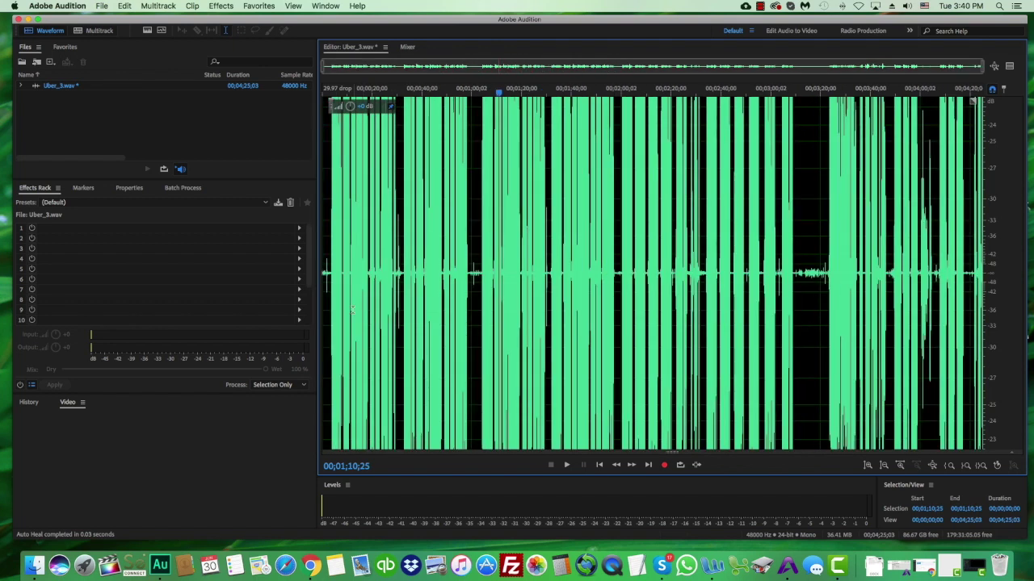
left_click(326, 311)
left_click_drag(453, 315, 473, 313)
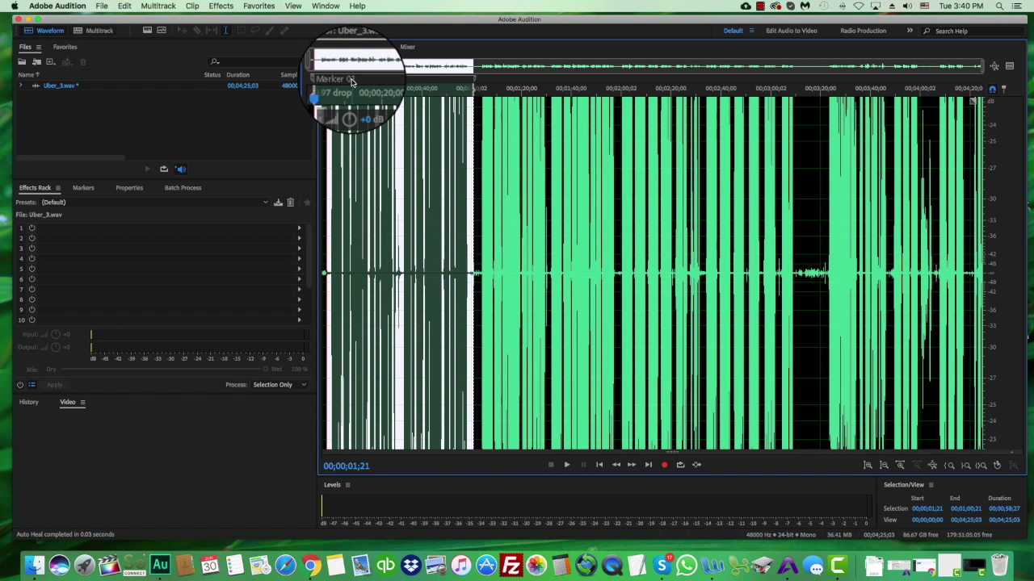
Step: View the editing options for the range marker, dismiss them without a choice, and clear the waveform selection
right_click(475, 83)
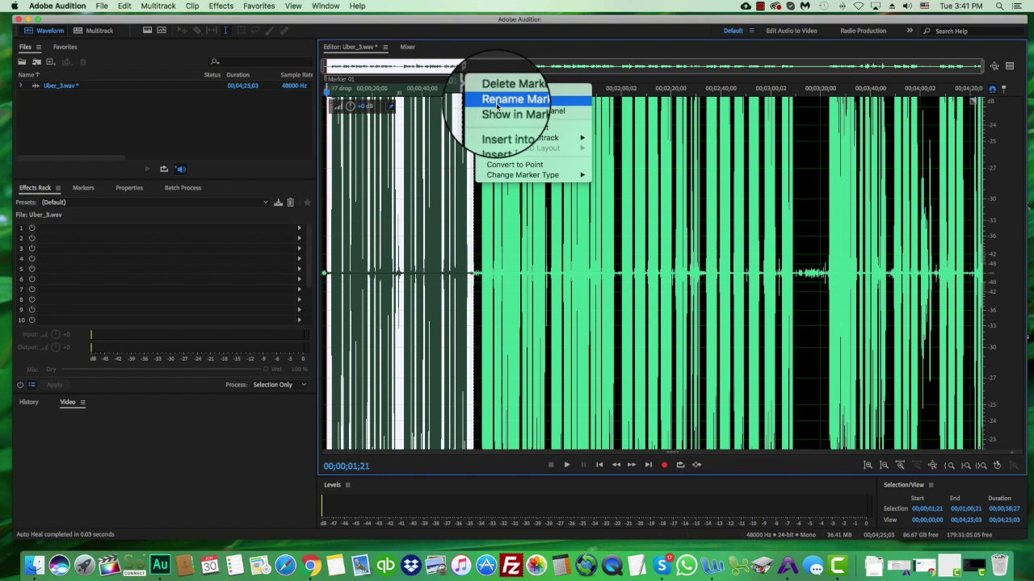
left_click(509, 281)
left_click(686, 282)
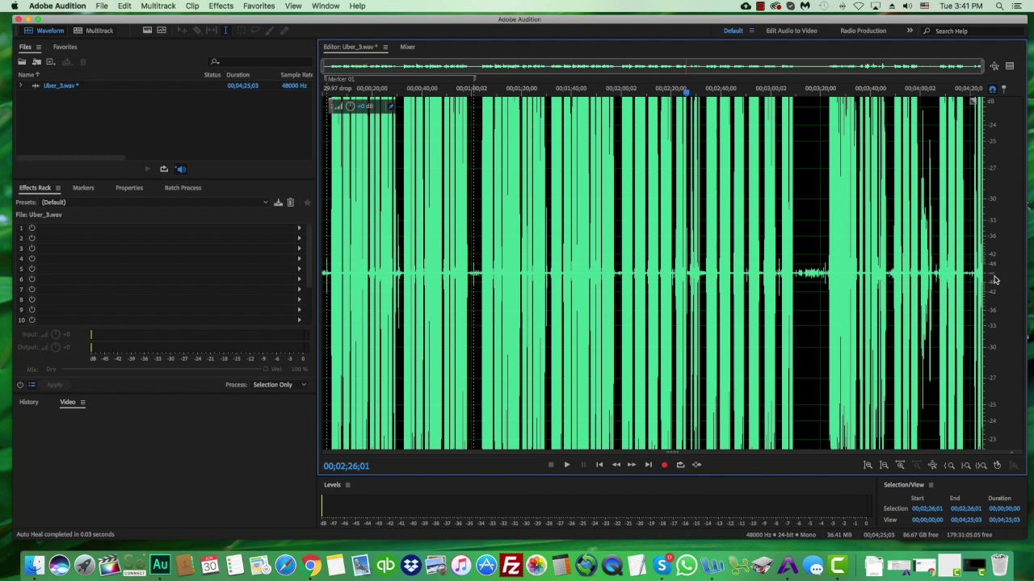
Step: Select the opening section from 0:00;00 to 0:59;17, and clear the selection
scroll(995, 279, "down", 5)
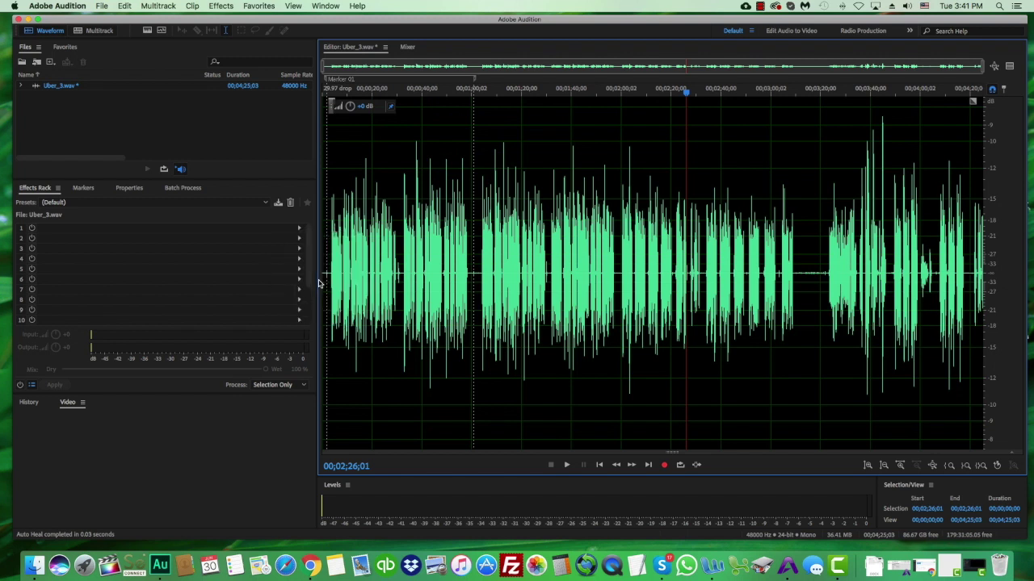
left_click_drag(323, 282, 471, 282)
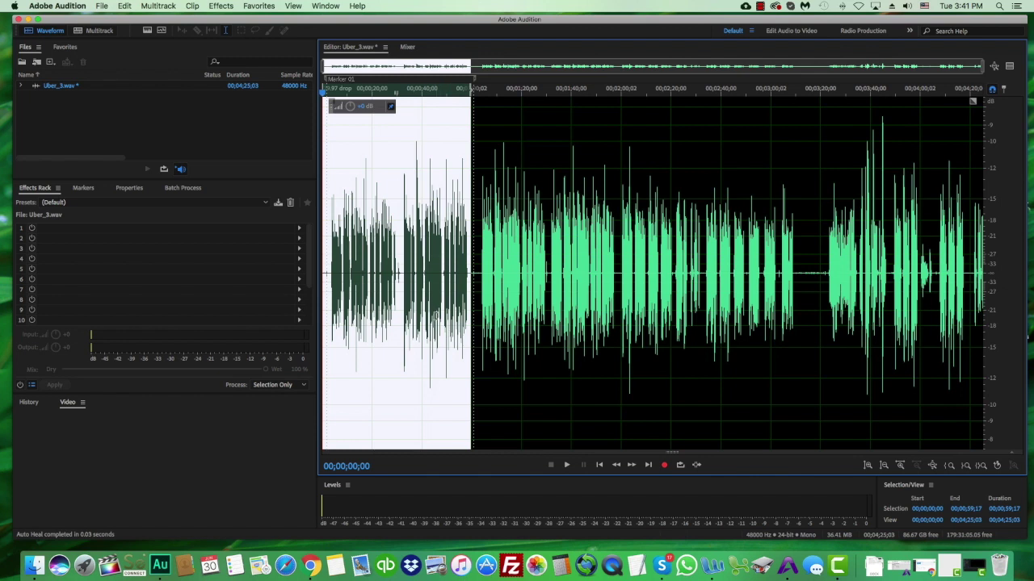
left_click(434, 316)
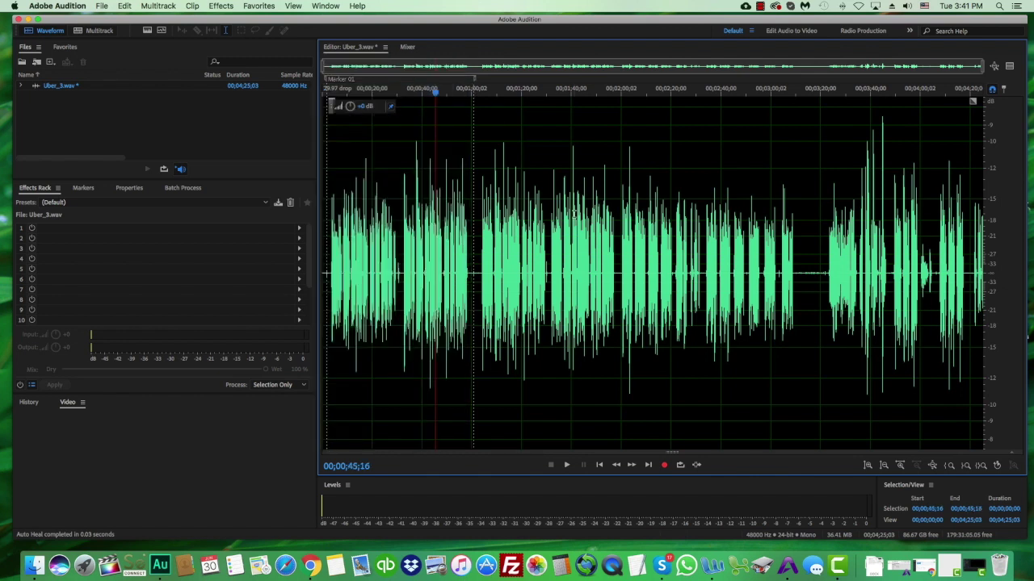
Step: Add a point marker at 1:58;17, and move the playhead away to 2:31;13
left_click(617, 208)
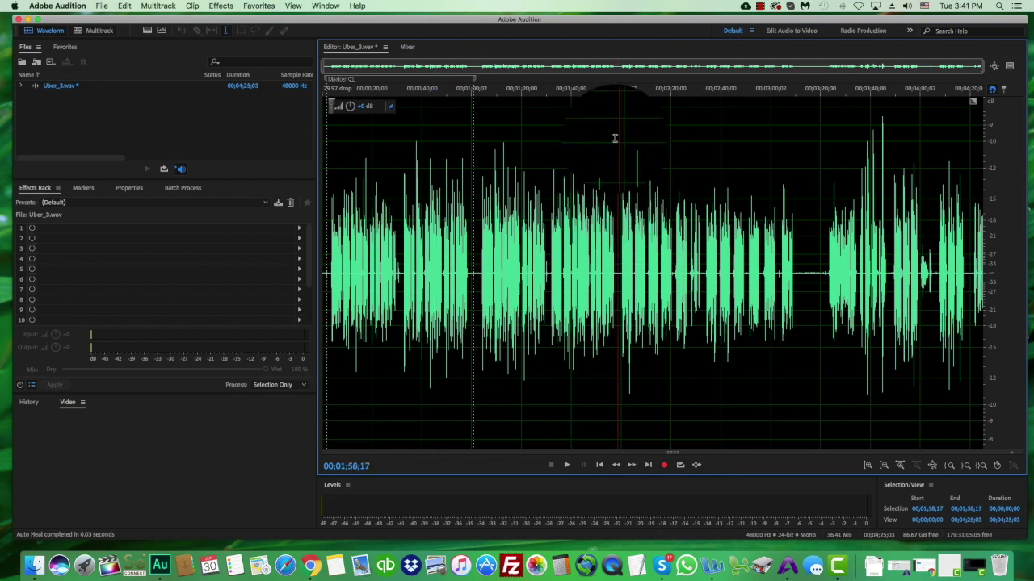
left_click(617, 103)
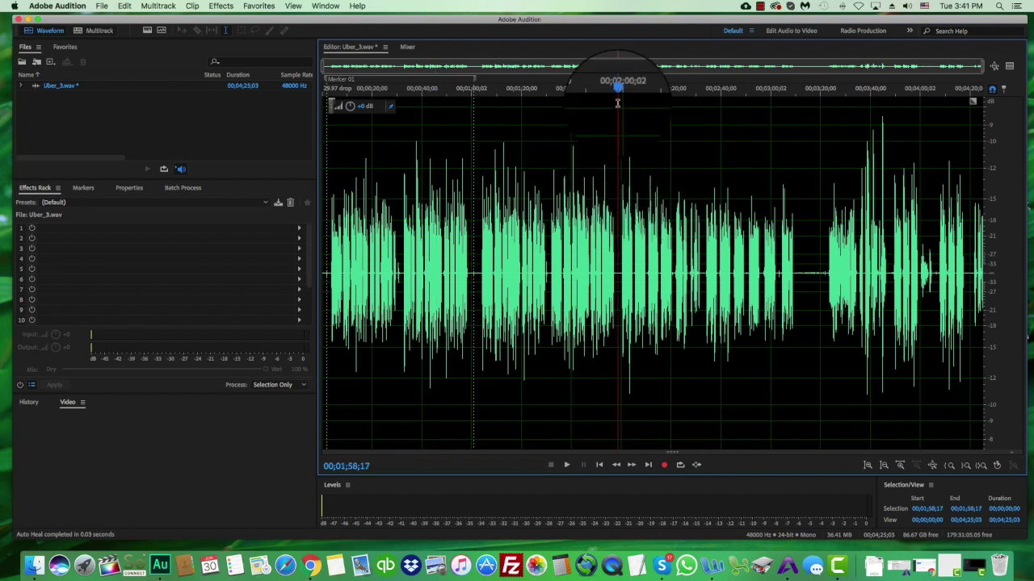
key("m")
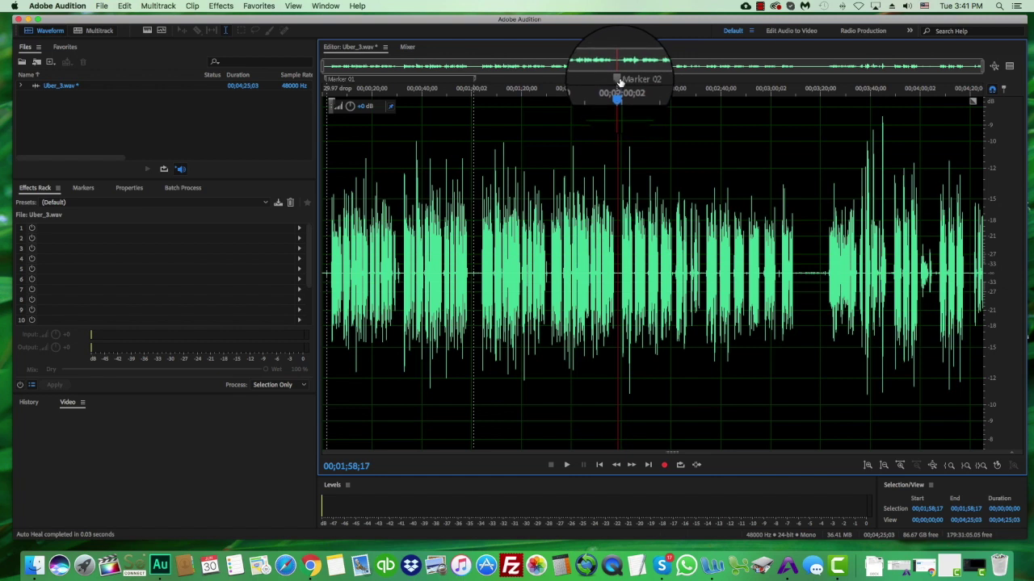
left_click(700, 291)
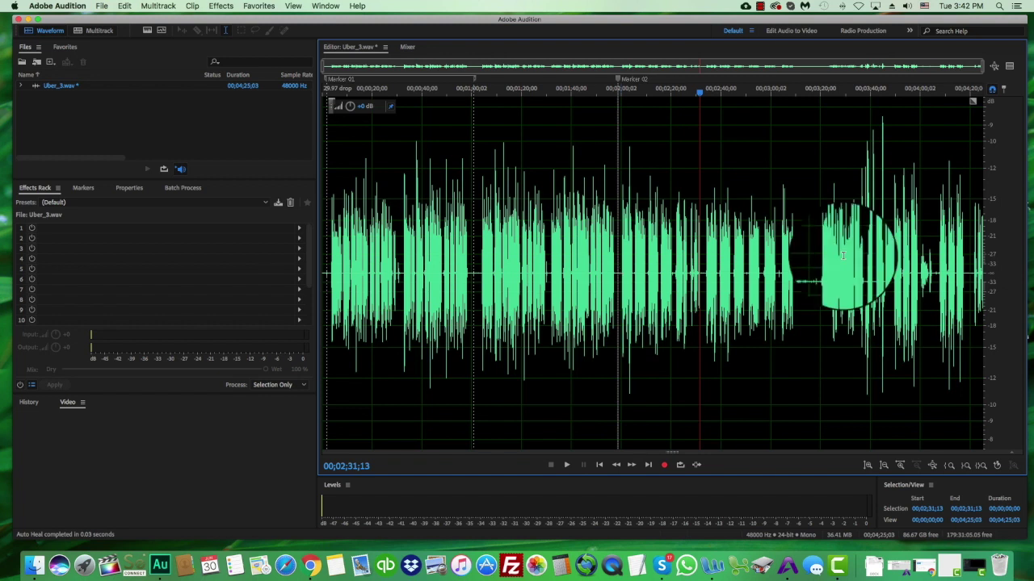
Step: Create a new mono audio file named Untitled 3 with a 48000 Hz sample rate and 24-bit depth
left_click(101, 6)
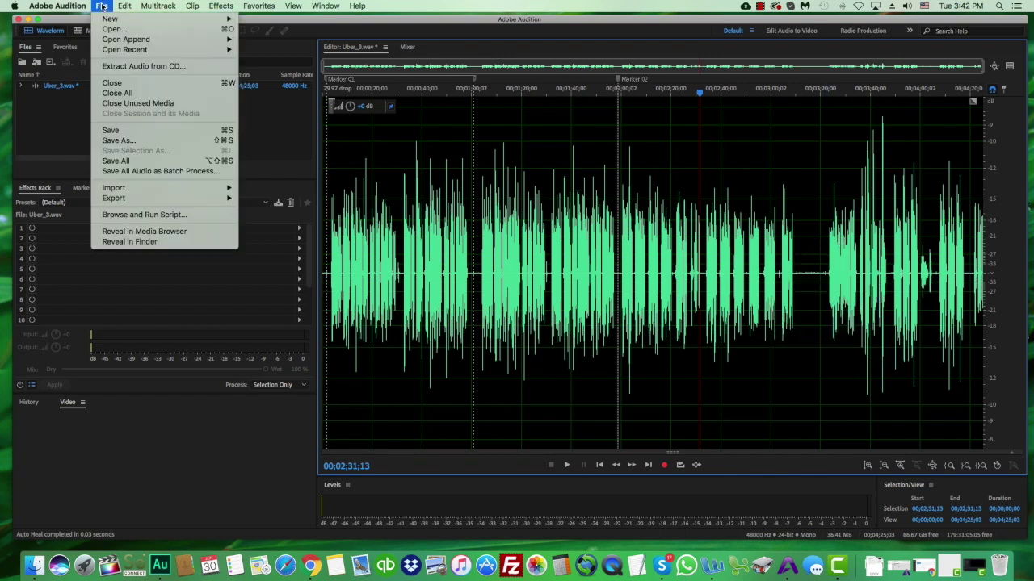
mouse_move(113, 19)
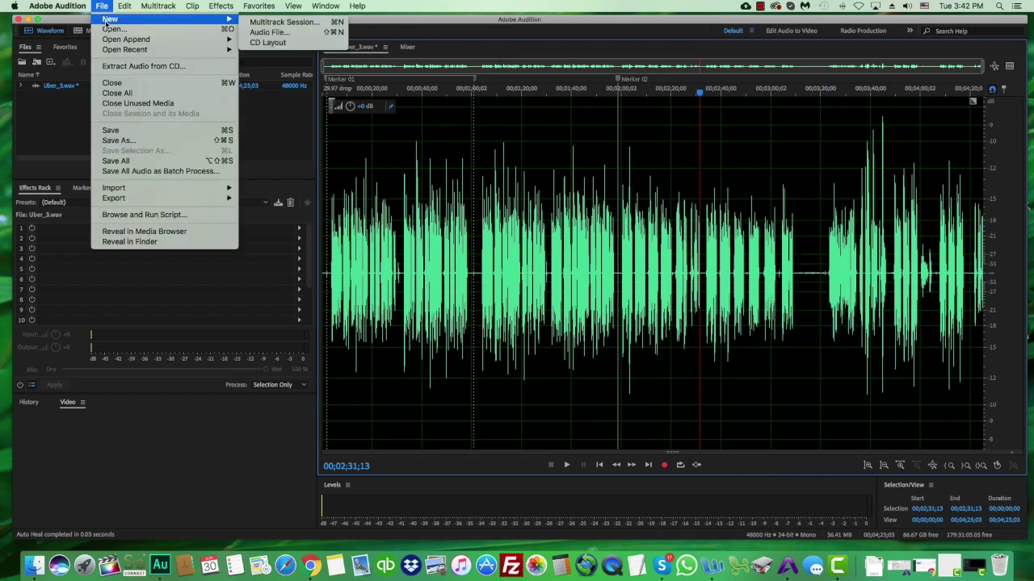
left_click(265, 33)
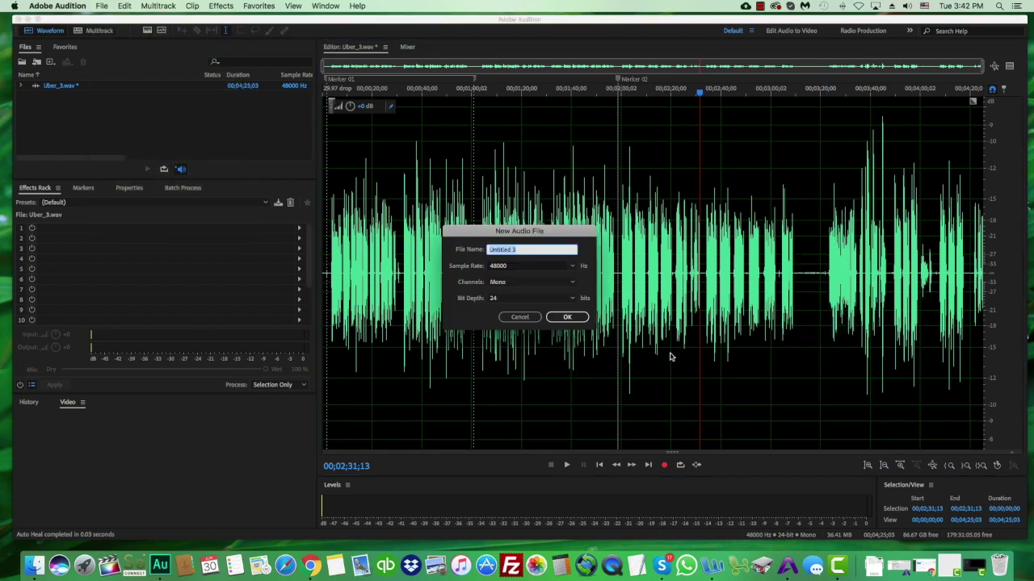
left_click(567, 317)
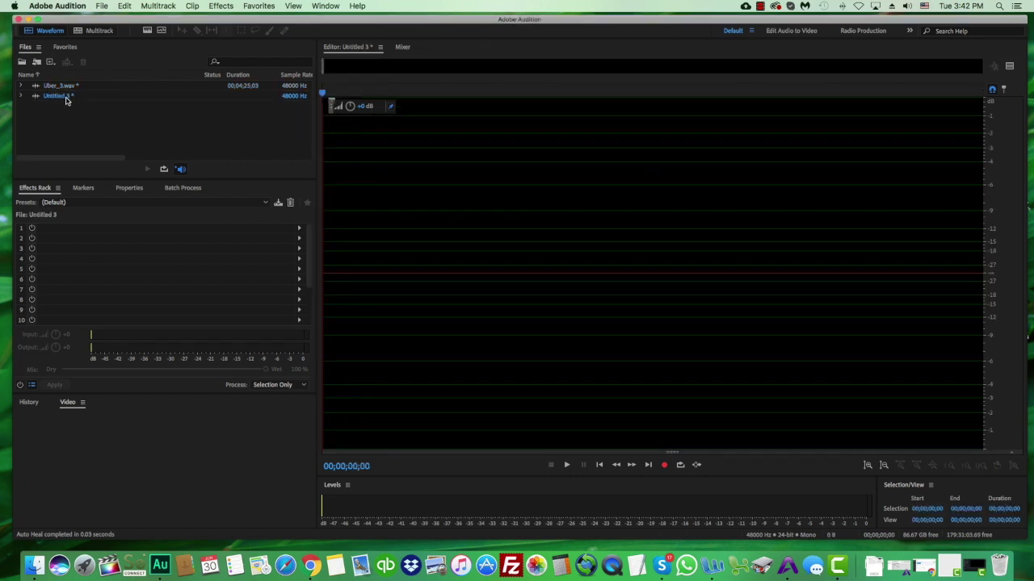
Step: Record audio into Untitled 3, add three point markers during the take, stop recording, and clear the waveform selection
left_click(665, 465)
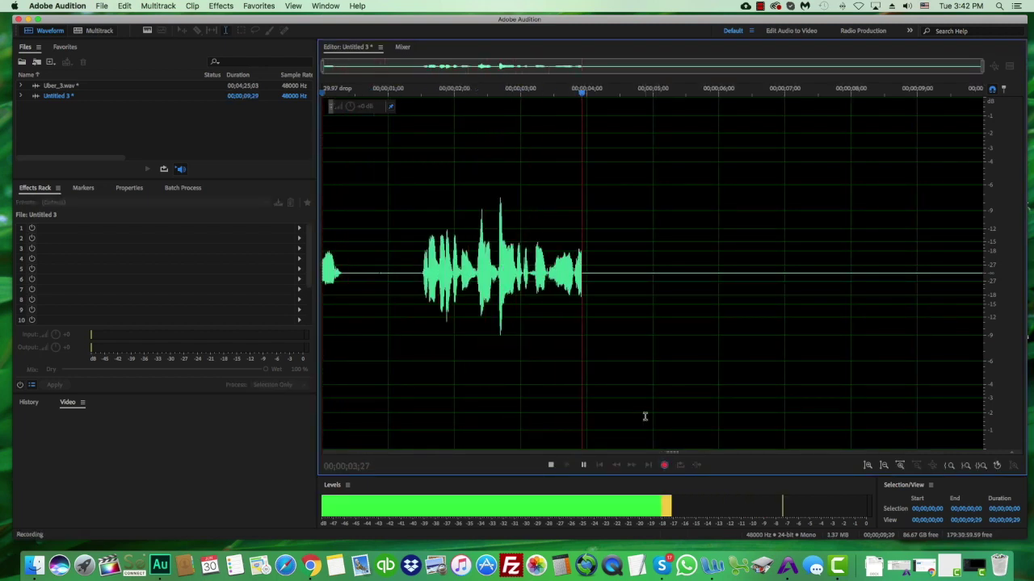
key("m")
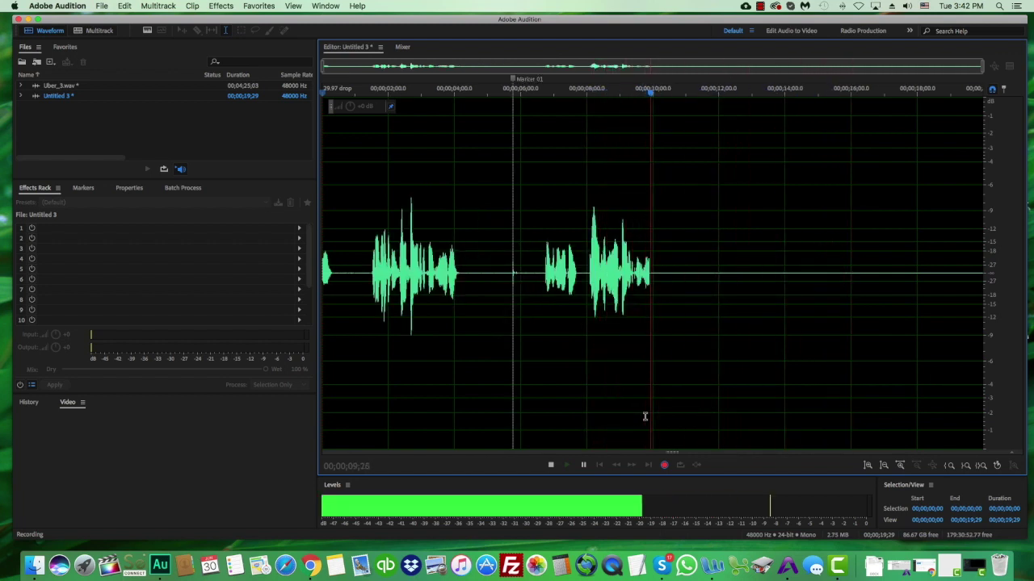
key("m")
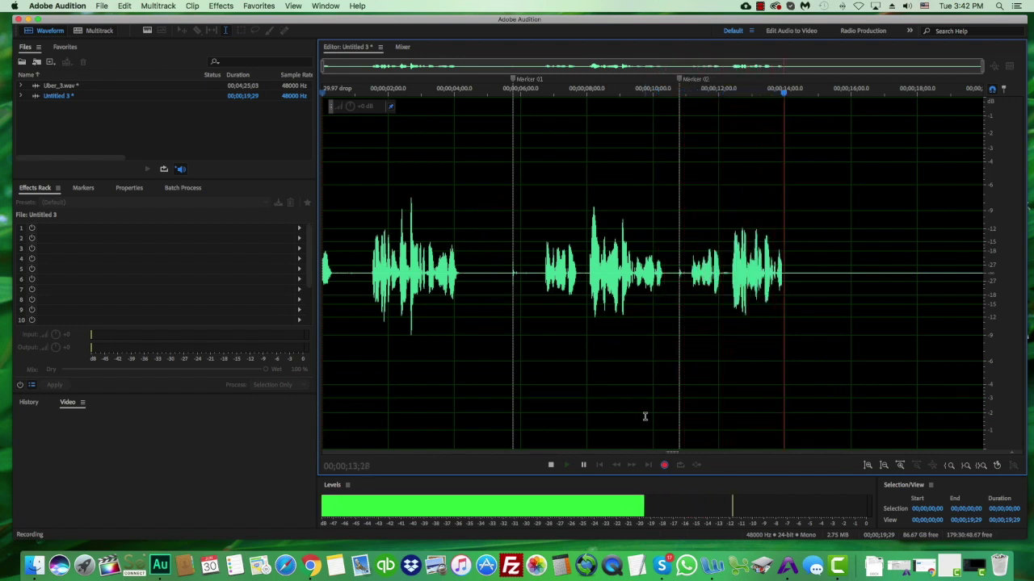
key("m")
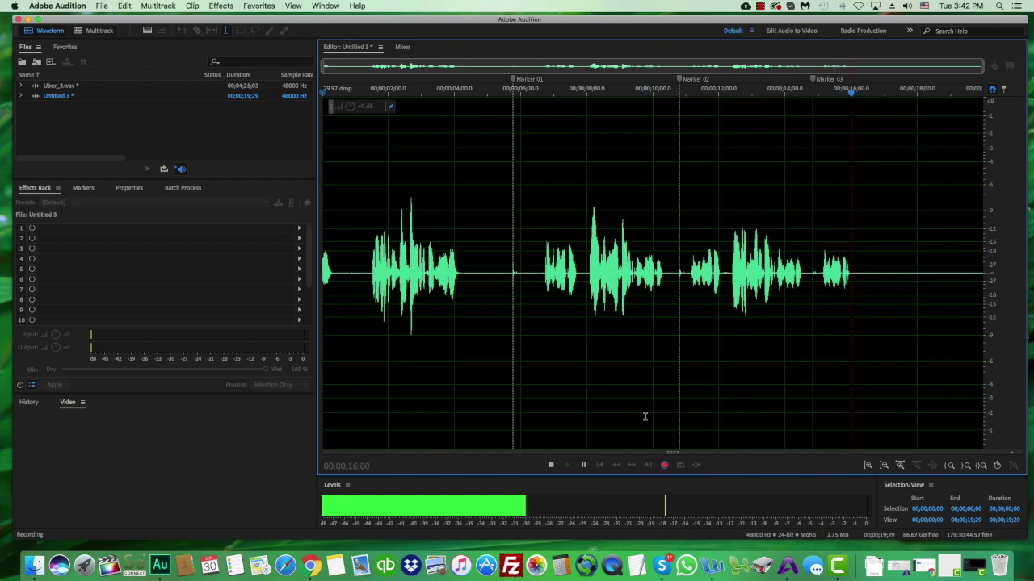
key("space")
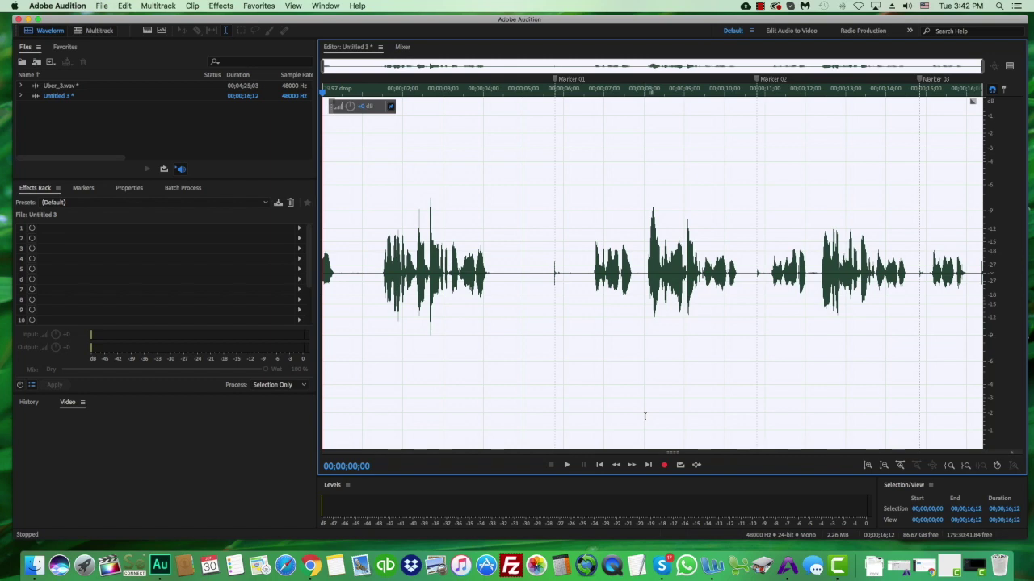
left_click(377, 392)
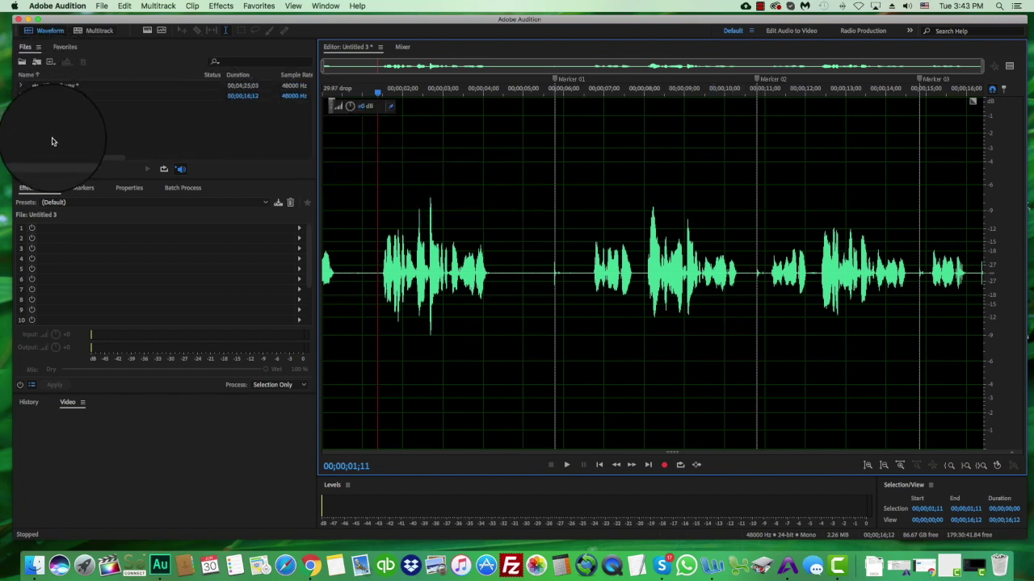
Step: Open Uber_3.wav in the editor and delete its range marker and its point marker
double_click(102, 88)
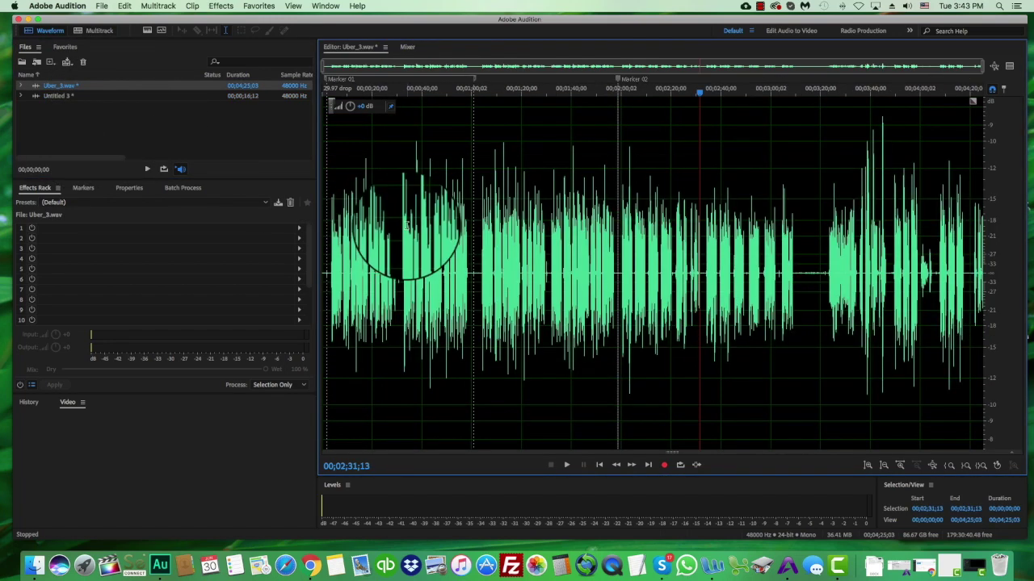
left_click(406, 223)
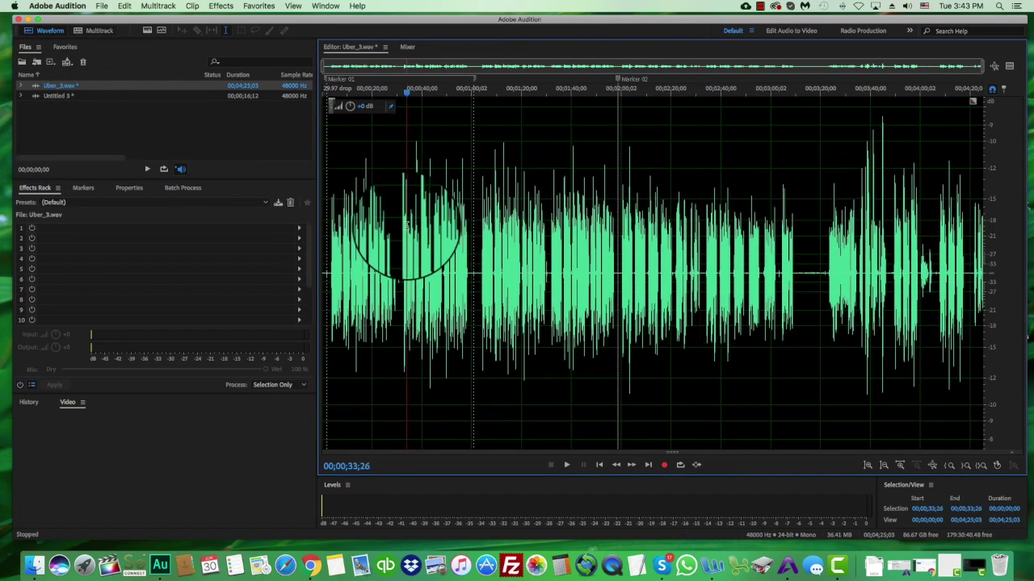
right_click(477, 84)
left_click(484, 89)
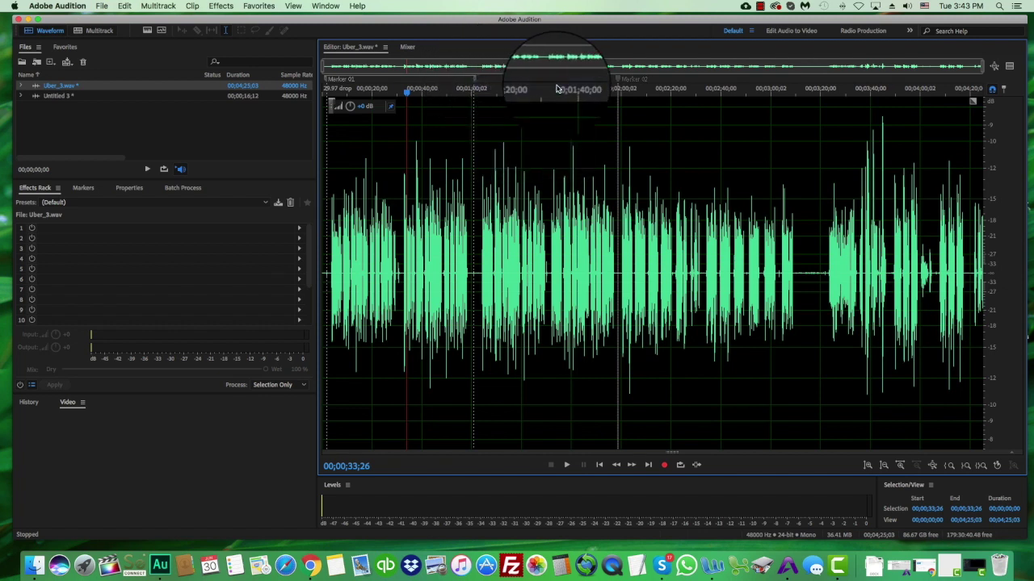
right_click(617, 81)
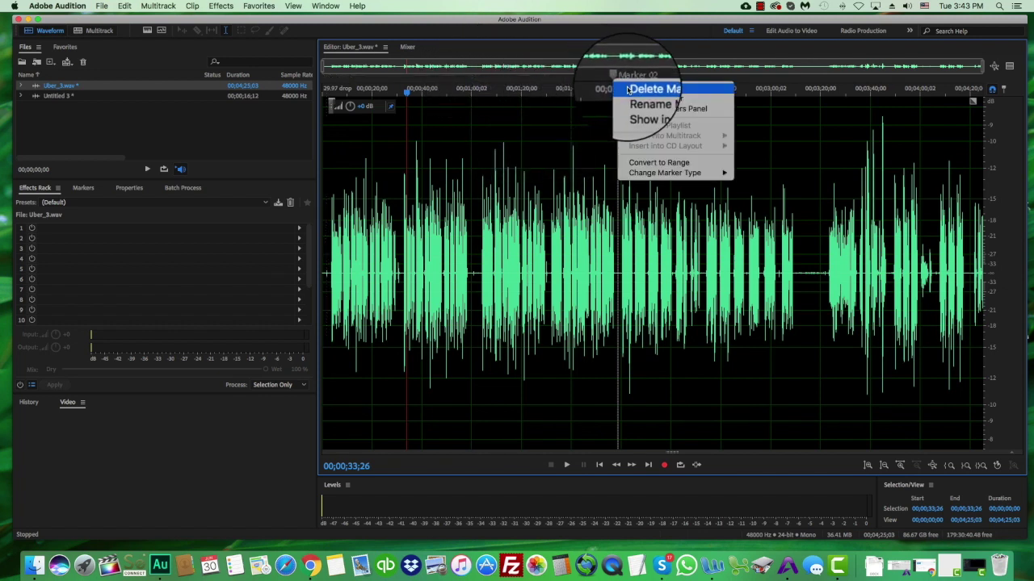
left_click(570, 173)
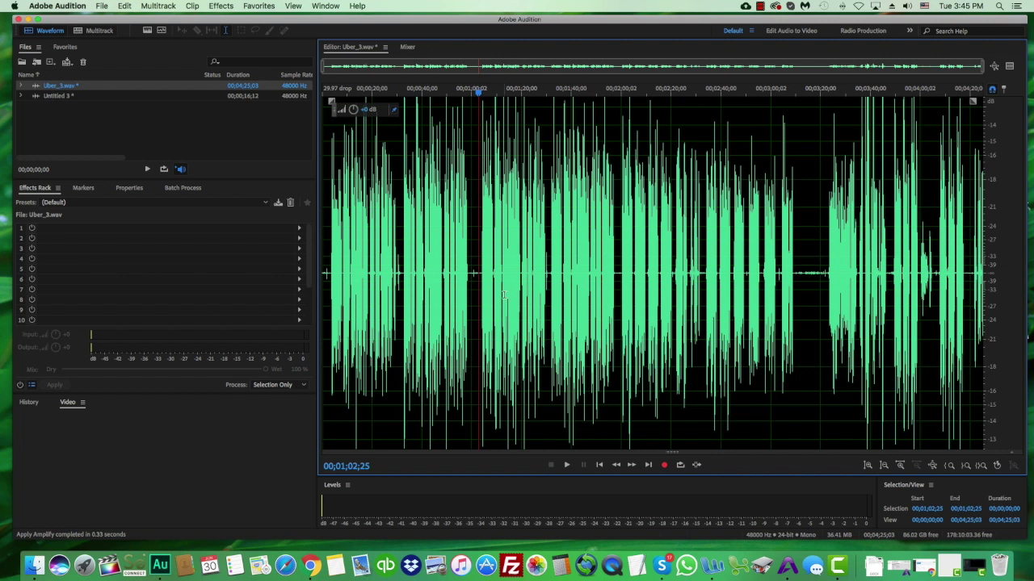
Step: Select the small breath sound from 1:12;10 to 1:12;15 and delete it
scroll(500, 295, "up", 5)
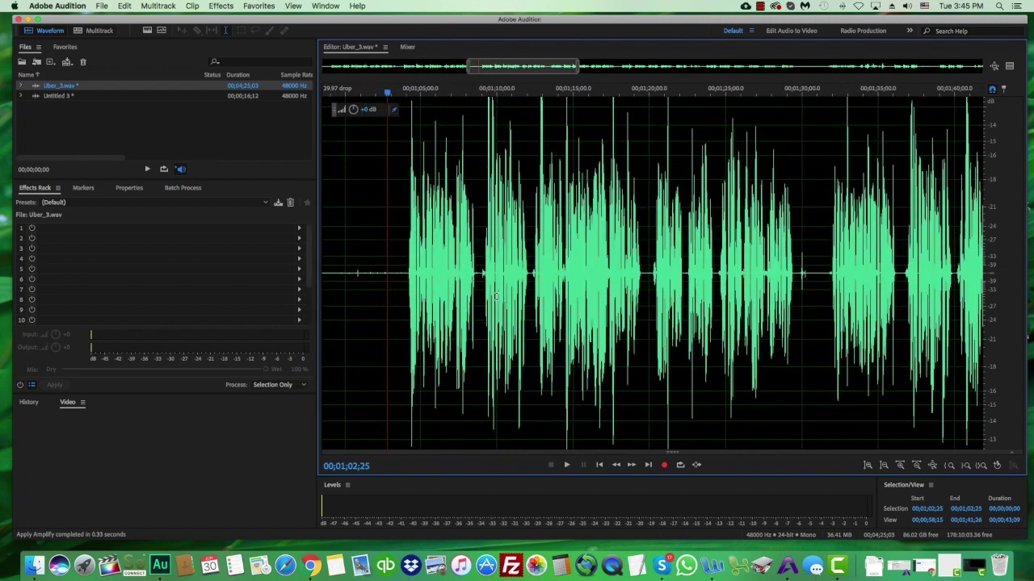
scroll(496, 298, "up", 4)
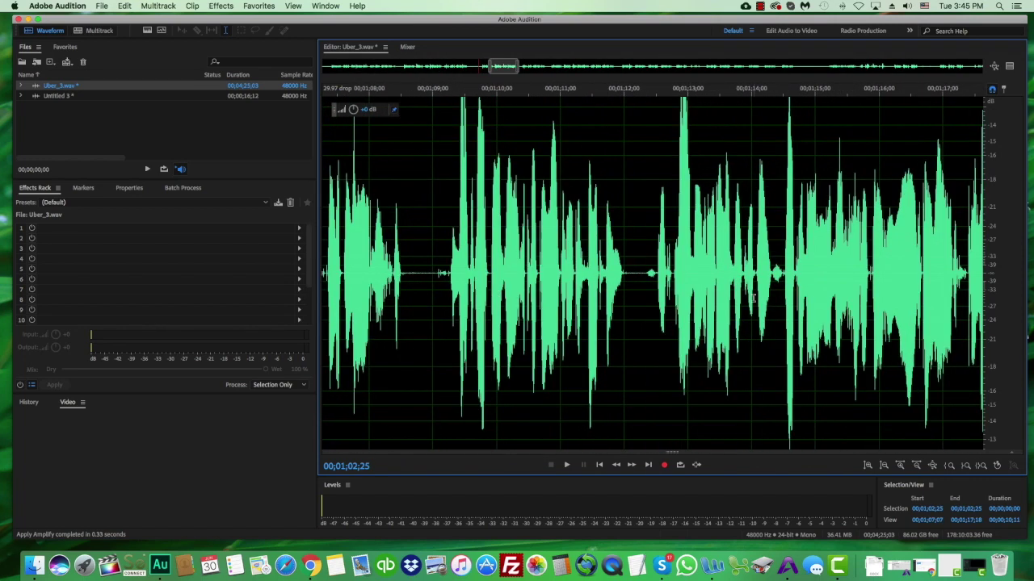
scroll(790, 299, "up", 3)
scroll(787, 299, "down", 4)
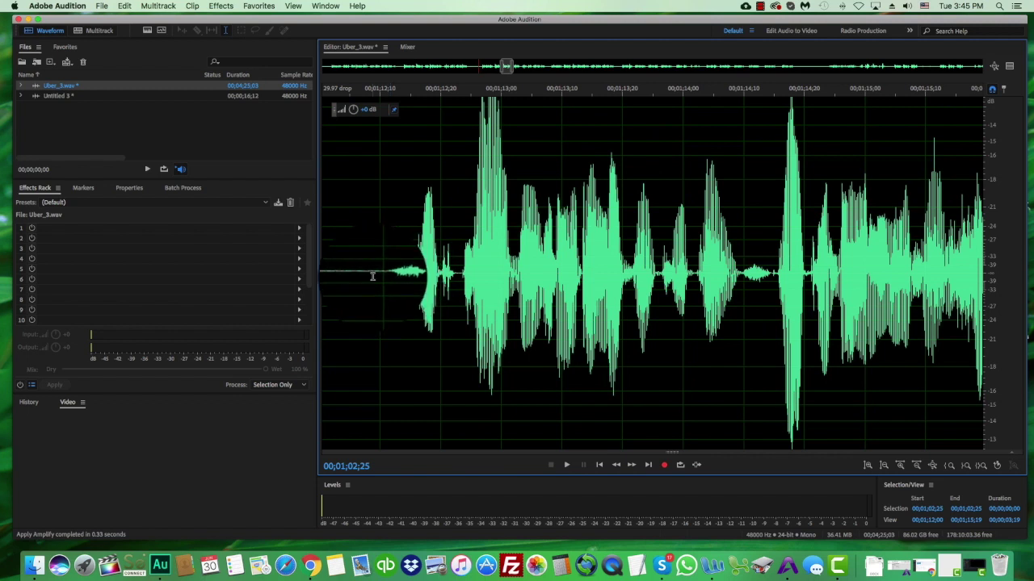
left_click_drag(412, 276, 381, 279)
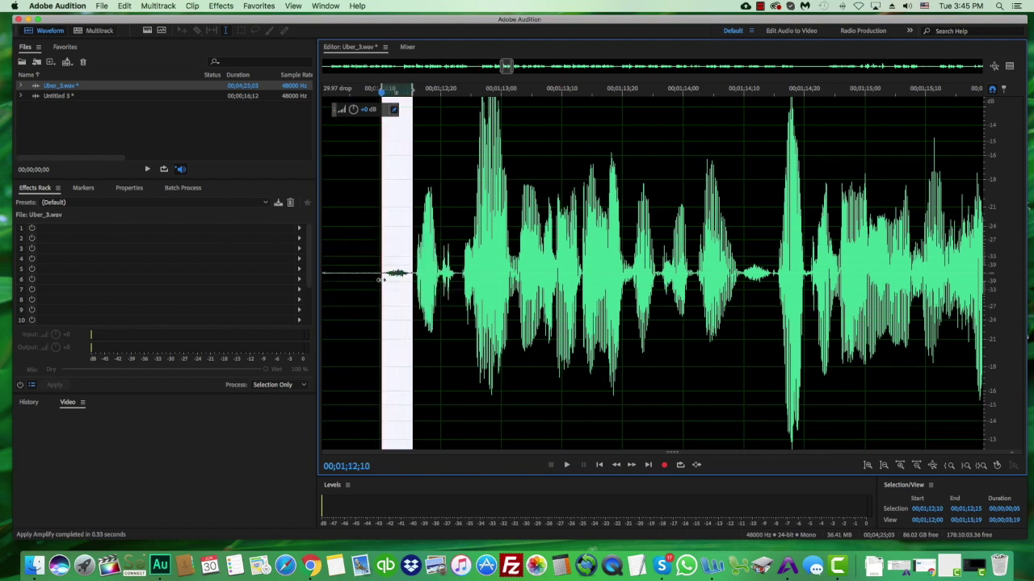
key("Delete")
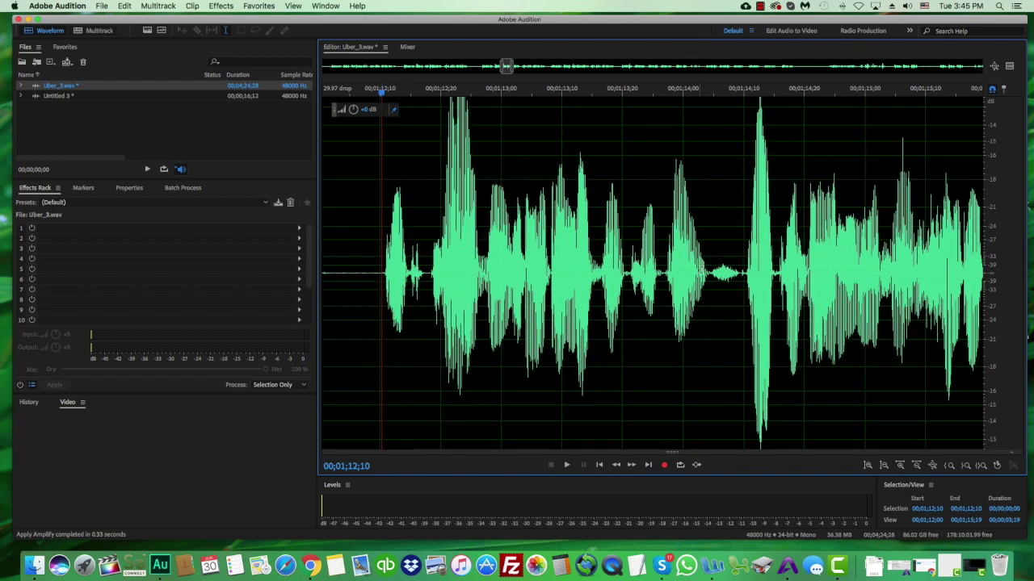
Step: Select the breath between words from 1:14;04 to 1:14;10 and lower its volume until it is almost flat
left_click_drag(711, 273, 744, 273)
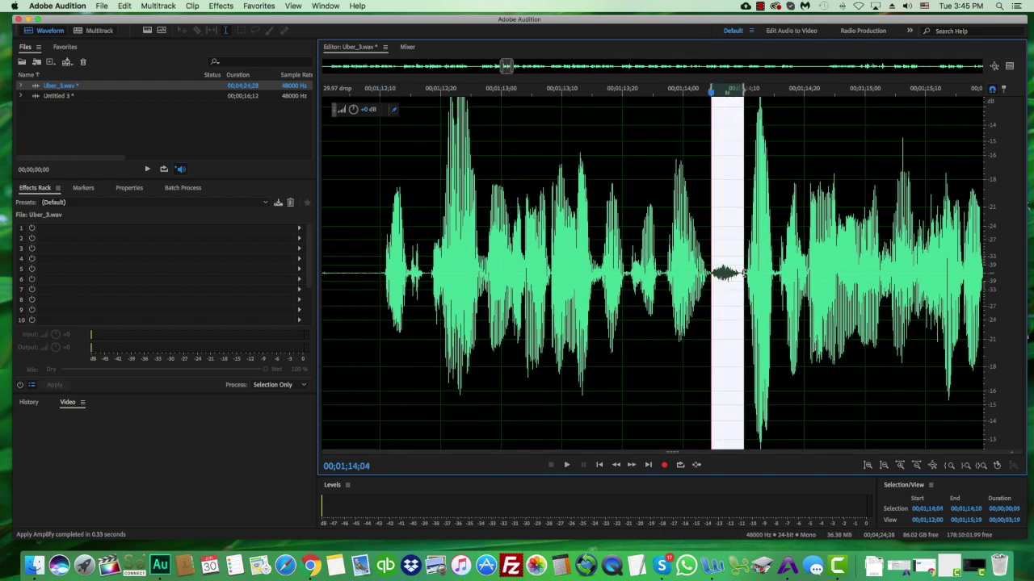
scroll(391, 283, "down", 3)
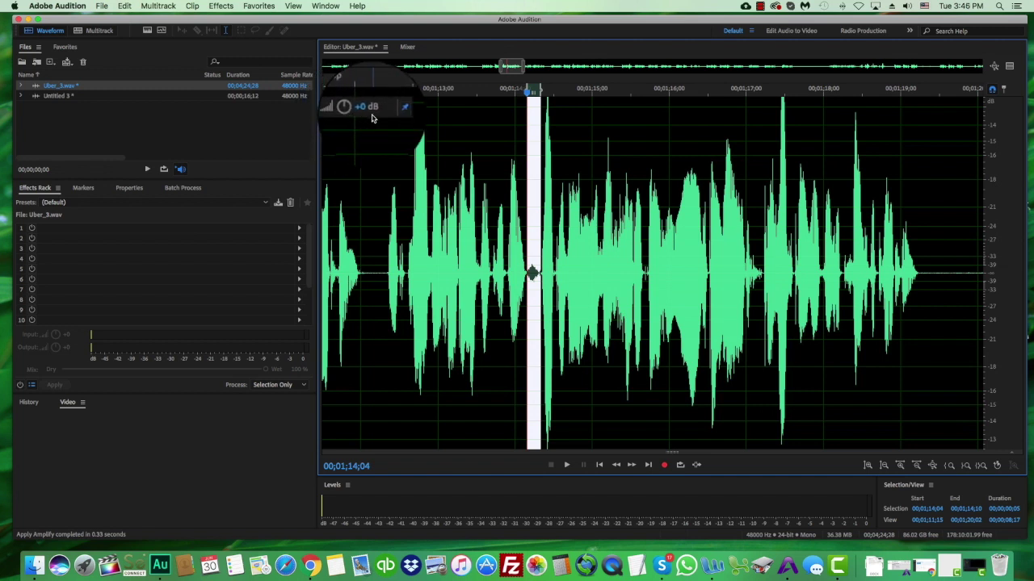
left_click_drag(347, 103, 348, 148)
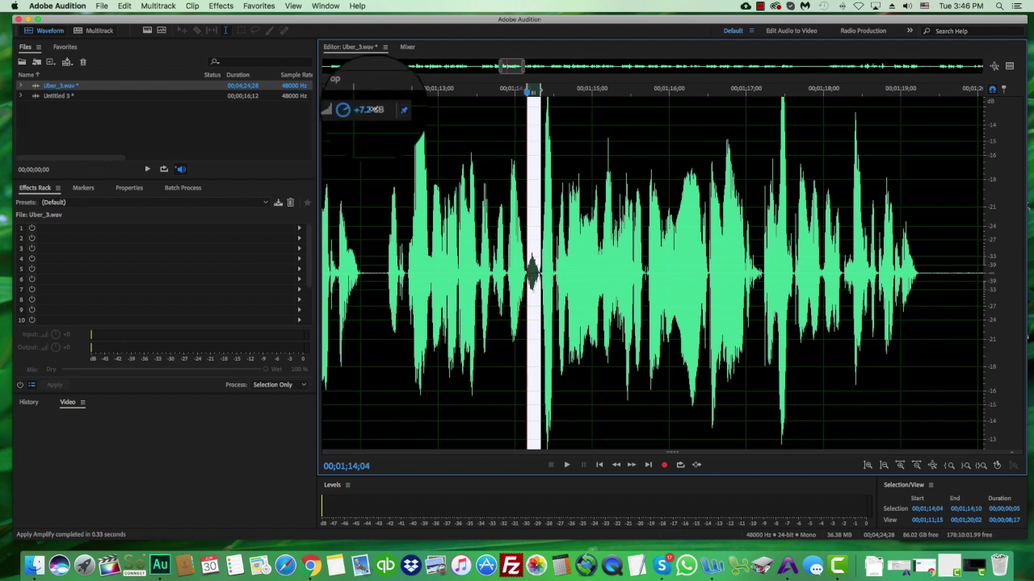
scroll(376, 109, "up", 5)
left_click_drag(377, 105, 362, 127)
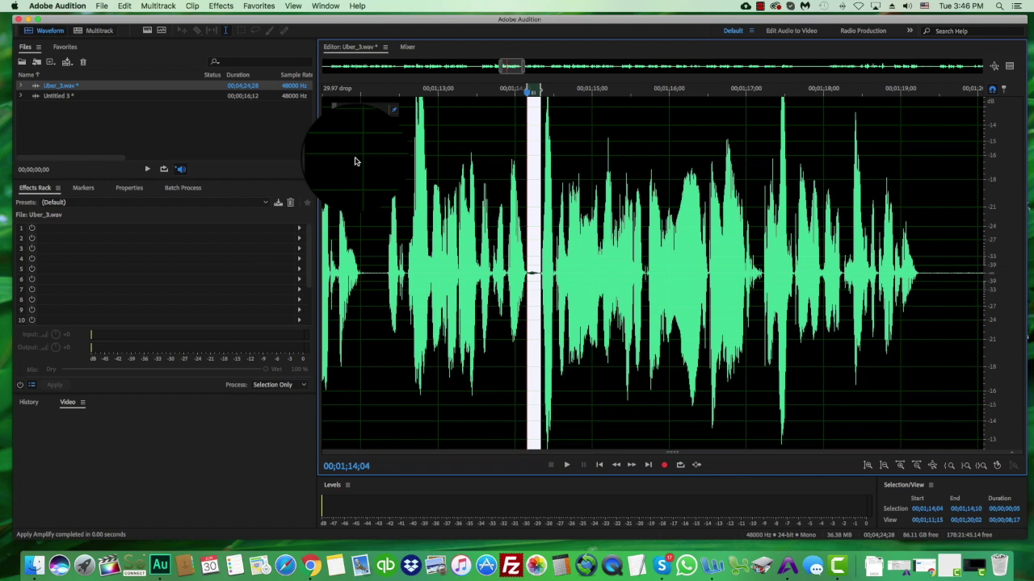
Step: Extend the selection slightly at its start, lower its volume by about 3.6 dB, and clear the selection
key("=")
key("=")
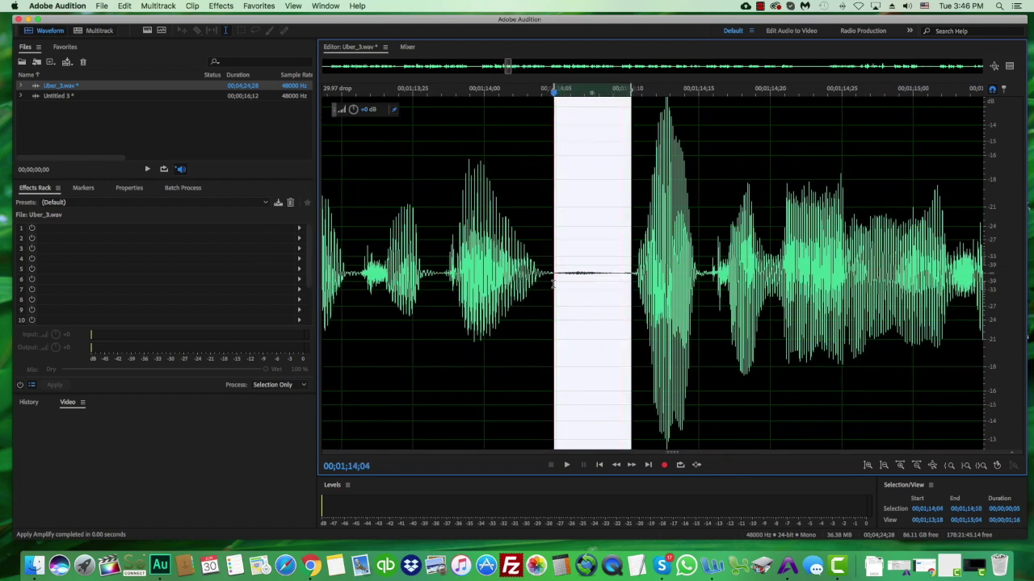
left_click_drag(552, 284, 549, 286)
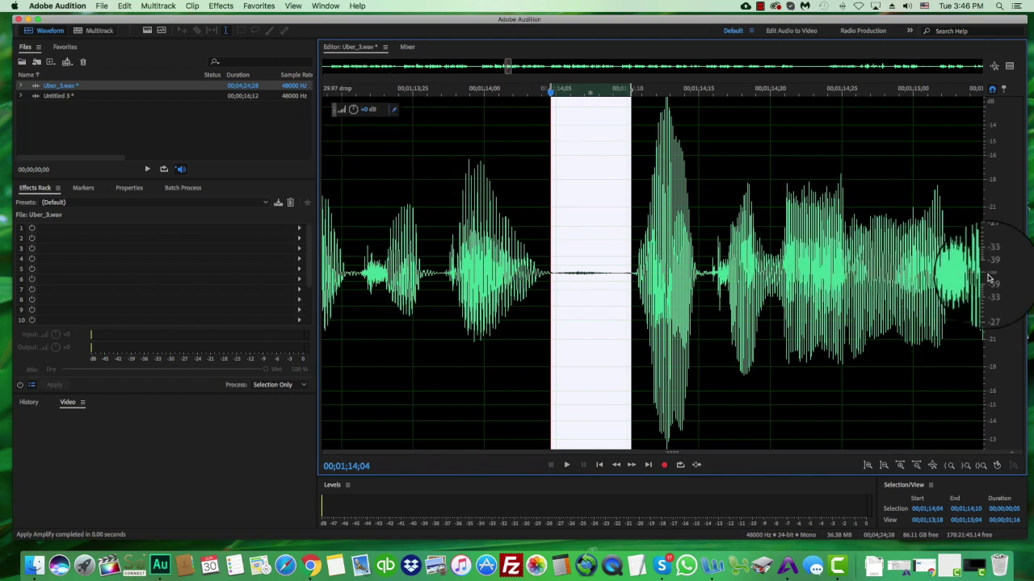
scroll(993, 276, "up", 2)
scroll(992, 276, "up", 2)
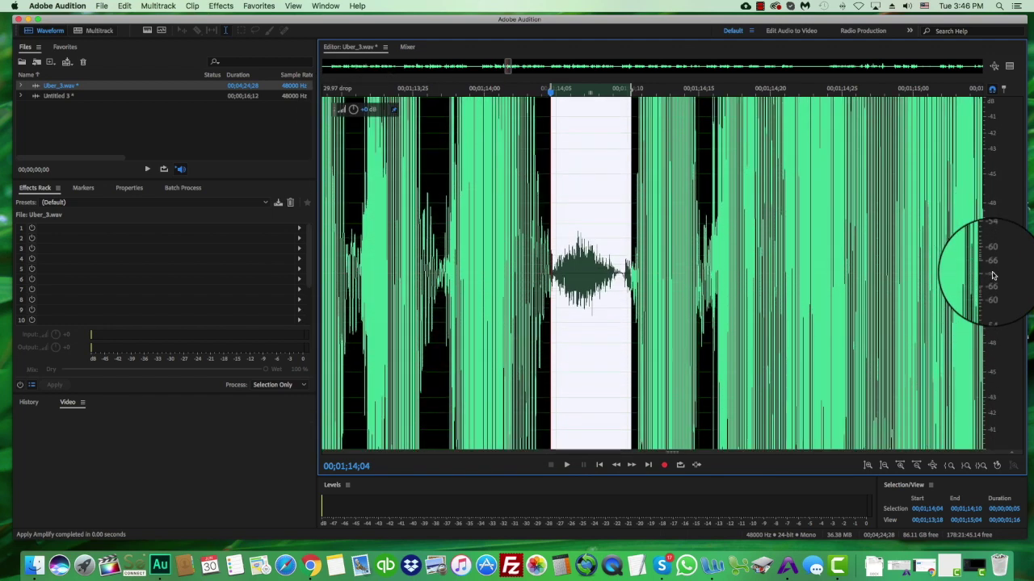
scroll(992, 275, "down", 4)
scroll(992, 276, "down", 2)
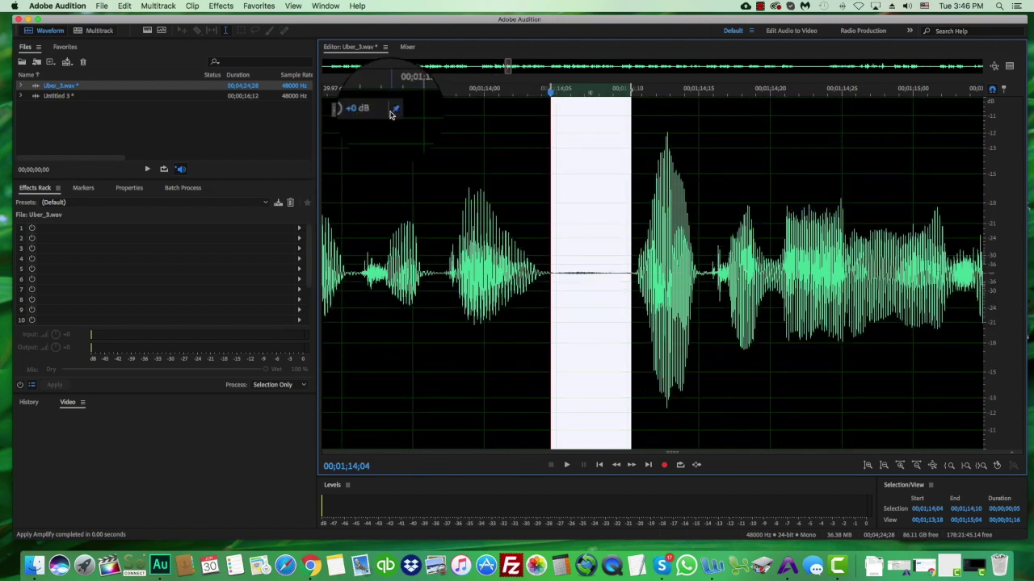
mouse_move(356, 105)
left_mouse_down()
mouse_move(346, 119)
mouse_move(383, 99)
mouse_move(364, 113)
left_mouse_up()
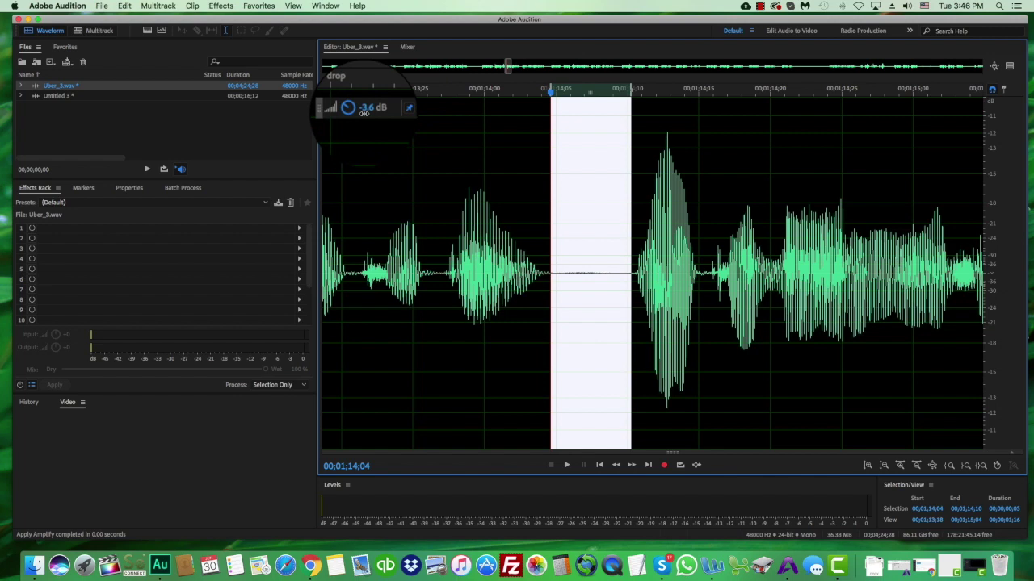
left_click(483, 207)
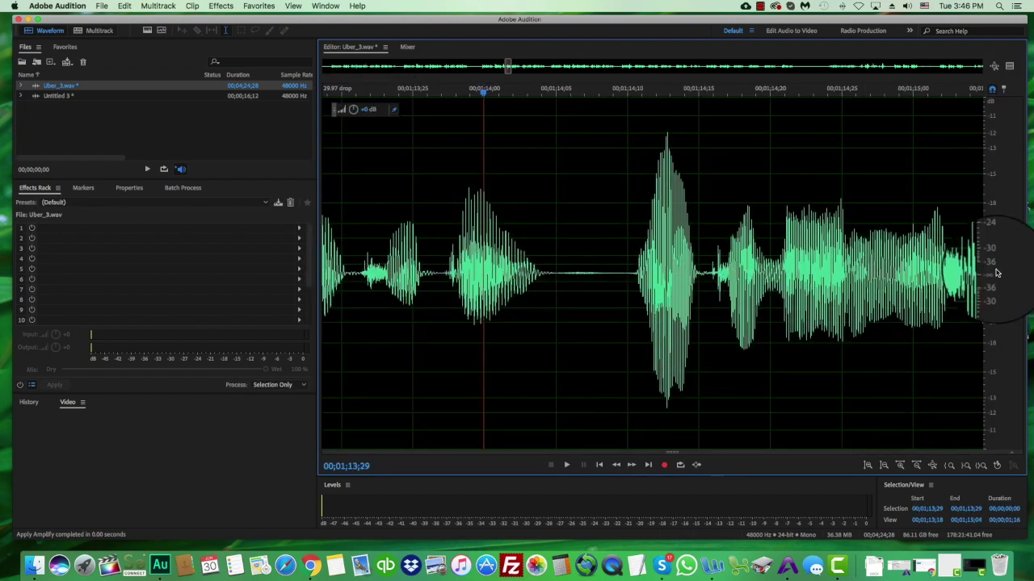
scroll(996, 273, "up", 3)
scroll(997, 273, "down", 3)
scroll(996, 273, "up", 3)
scroll(997, 273, "down", 3)
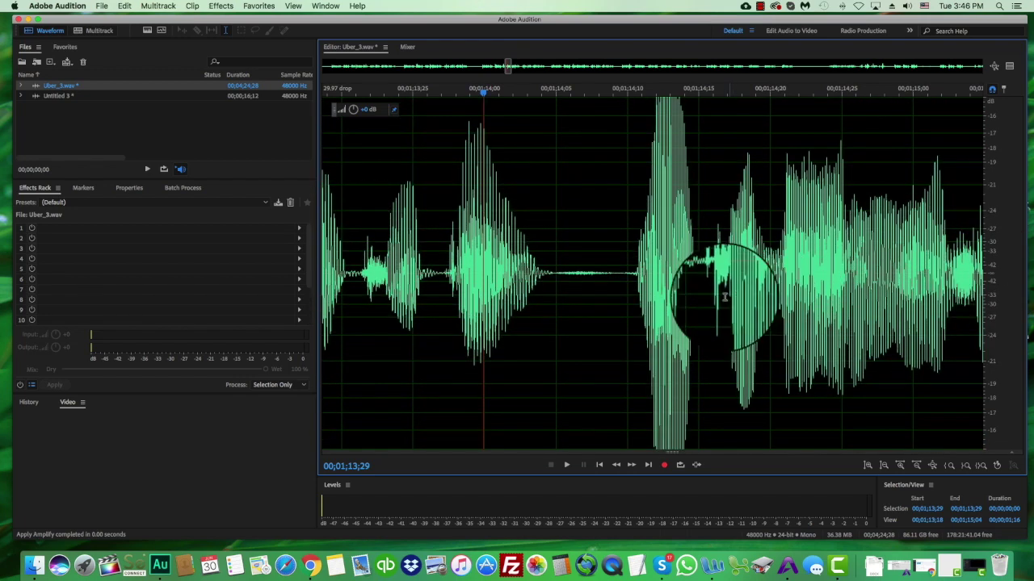
Step: Select the audio from 0:31;27 to the end of the file and delete it
left_click(617, 282)
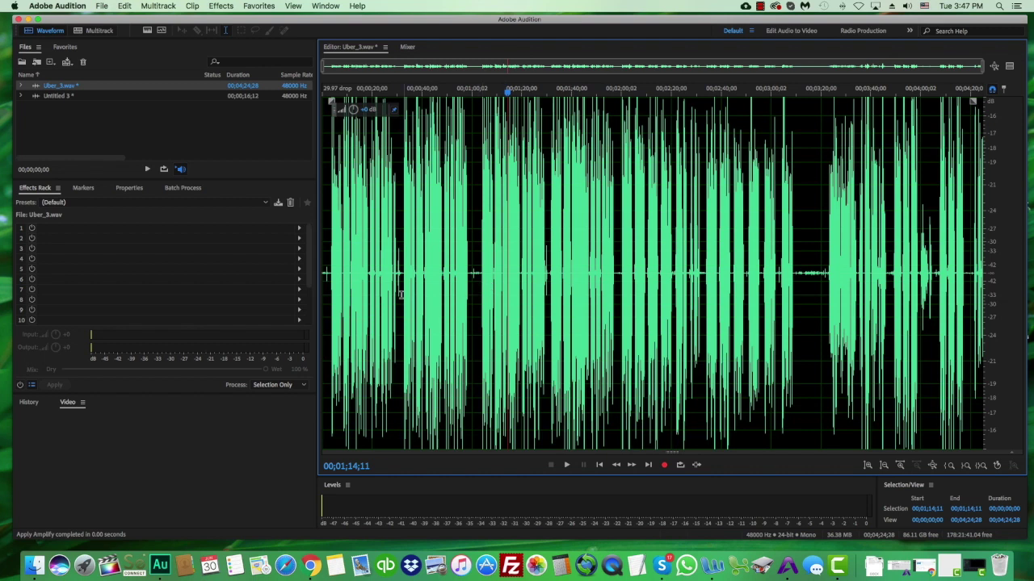
left_click_drag(401, 275, 1029, 276)
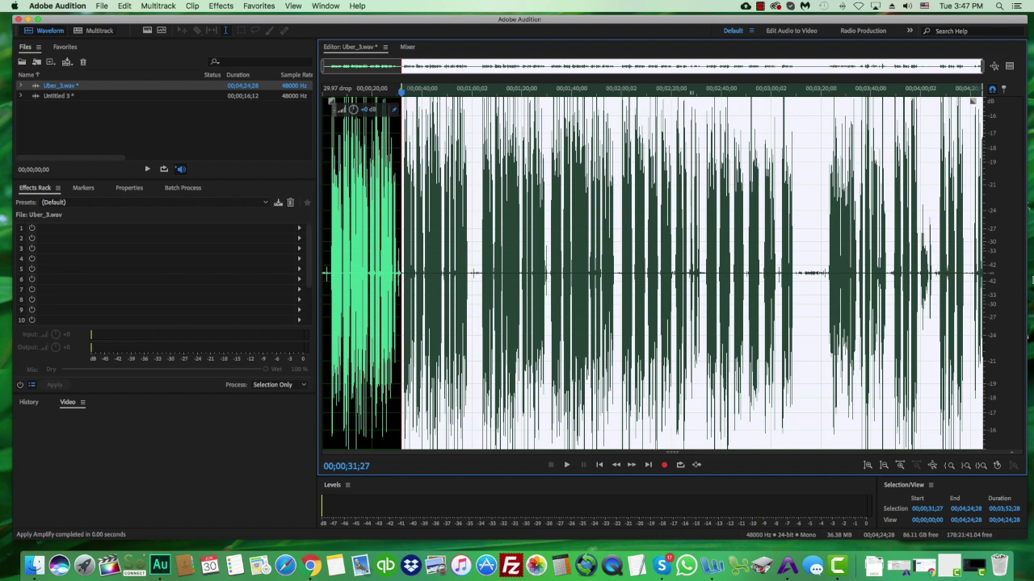
key("Delete")
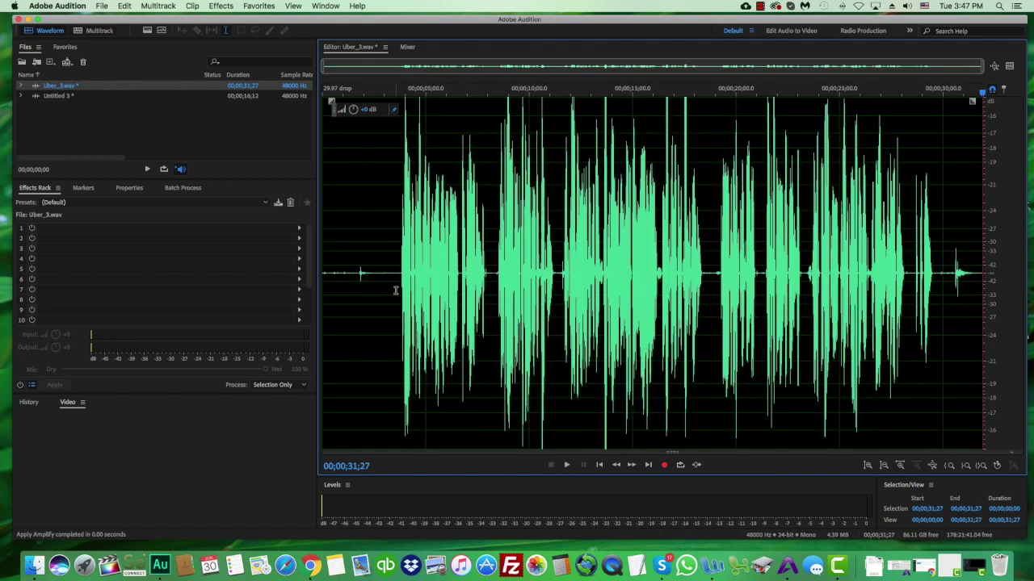
Step: Select the quiet opening from 0:00;00 to 0:03;22 and lower its volume in two passes until it is silent
left_click_drag(396, 291, 211, 287)
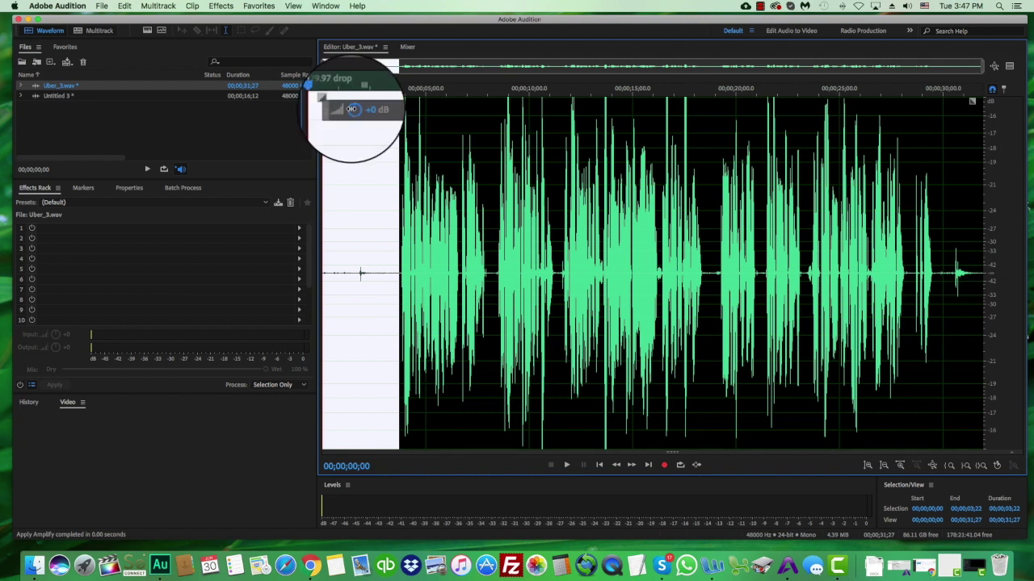
mouse_move(352, 110)
left_mouse_down()
mouse_move(347, 146)
mouse_move(364, 117)
left_mouse_up()
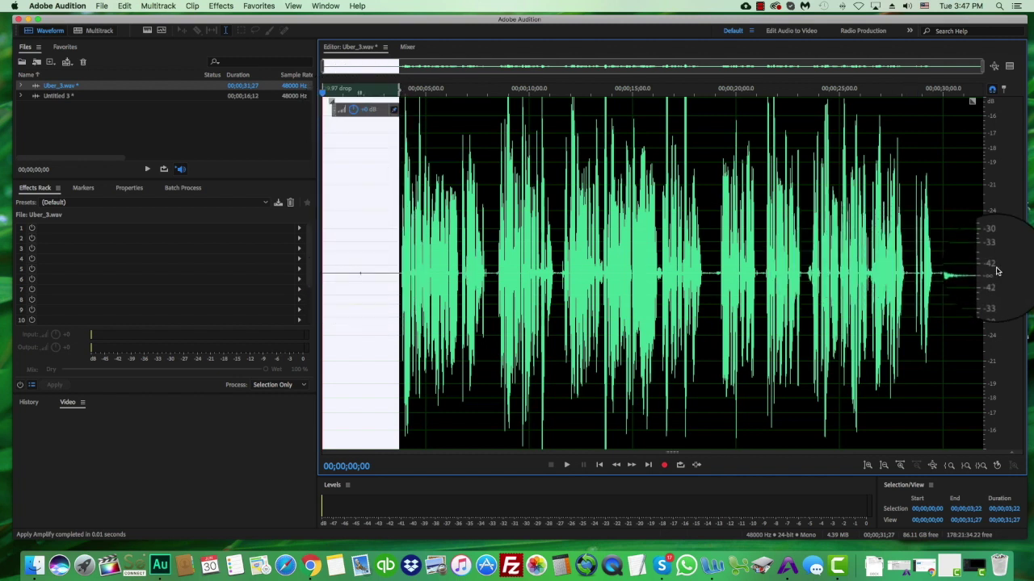
scroll(994, 277, "up", 3)
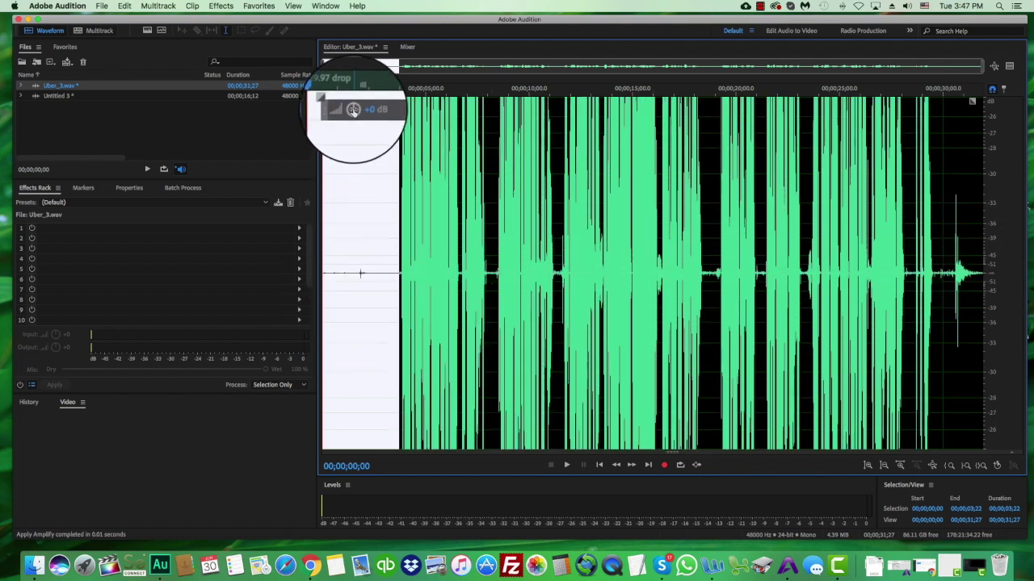
left_click_drag(353, 109, 322, 224)
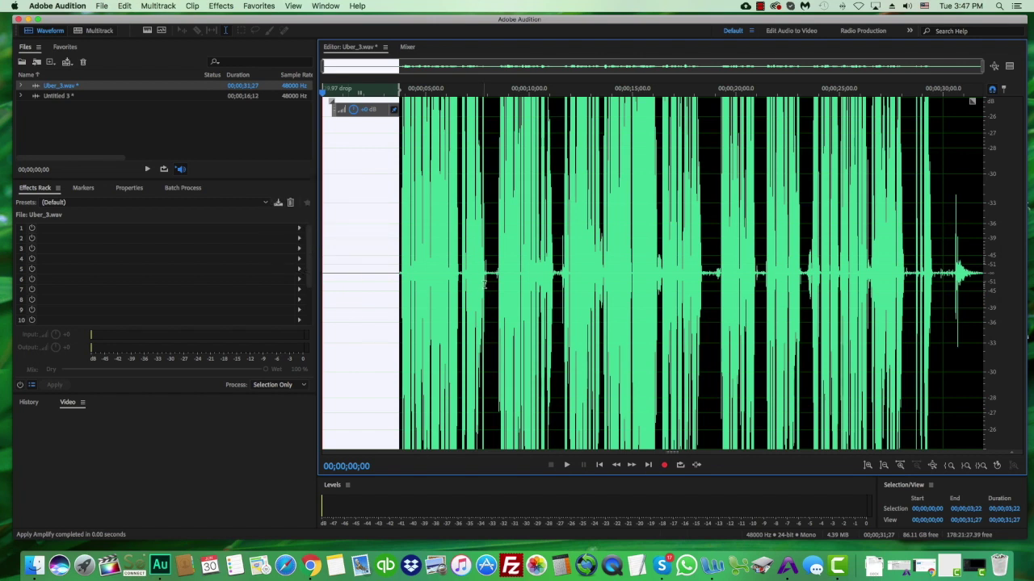
scroll(969, 299, "up", 5)
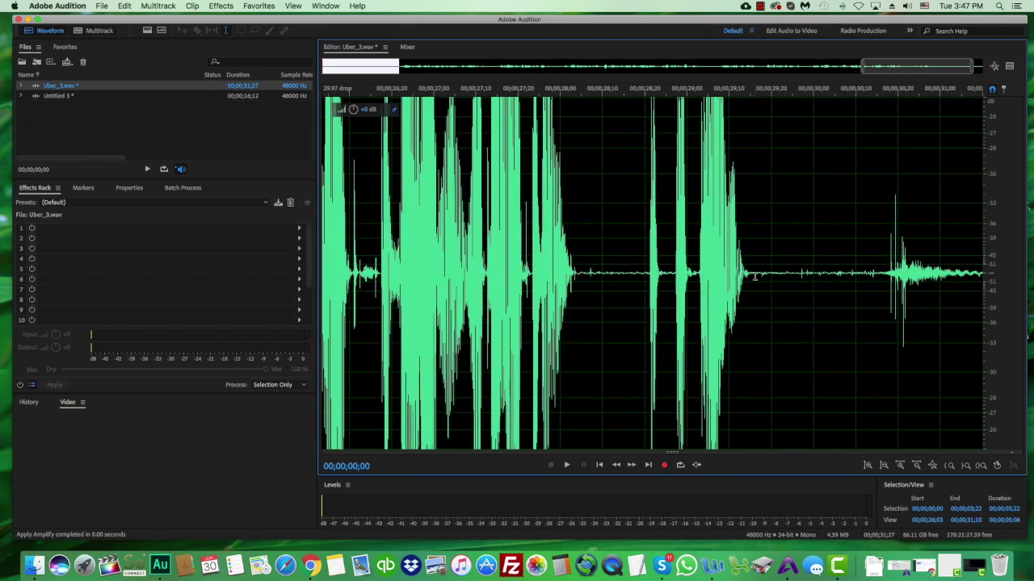
Step: Lower the volume from 0:29;15 to the end of the file until silent, and delete the quiet gap from 0:03;18 to 0:03;25
left_click_drag(755, 277, 982, 277)
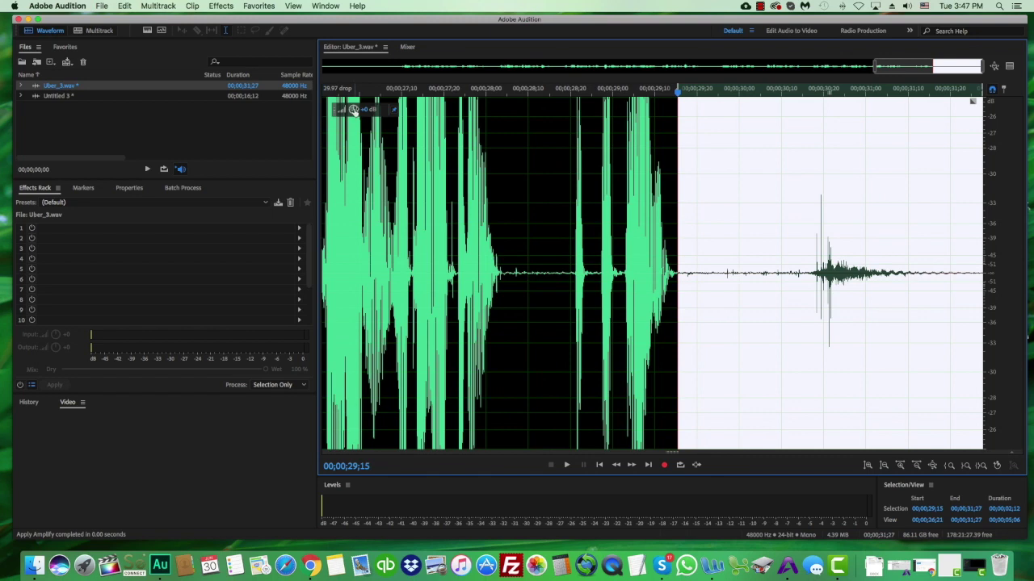
scroll(869, 260, "down", 5)
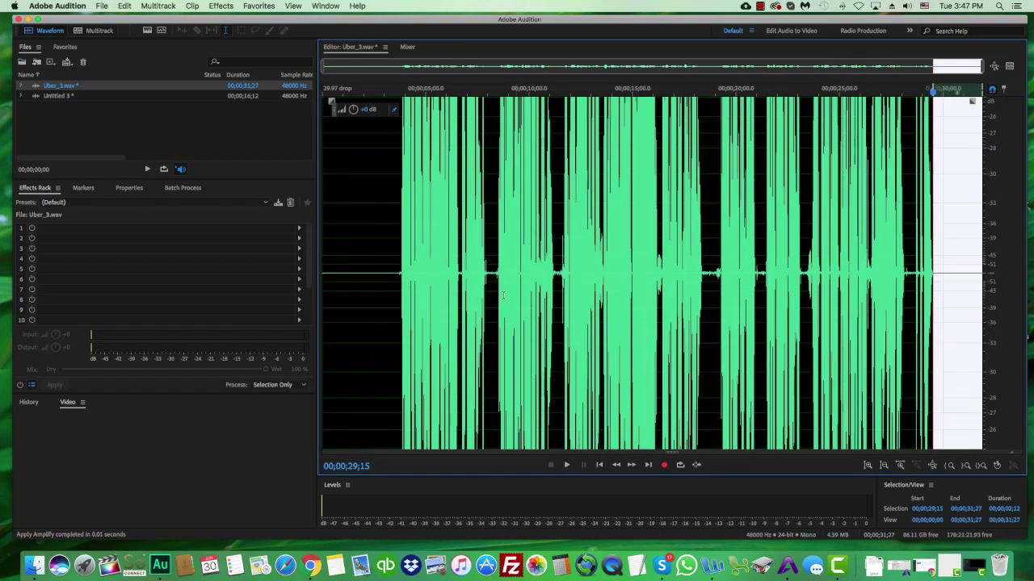
scroll(395, 291, "up", 5)
left_click_drag(419, 277, 450, 272)
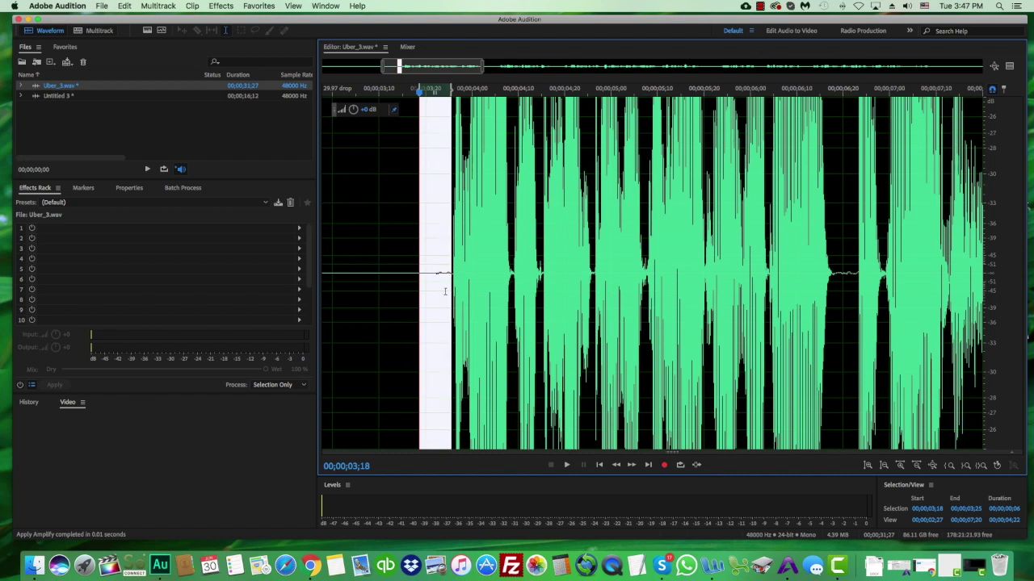
scroll(434, 327, "down", 1)
left_click(410, 304)
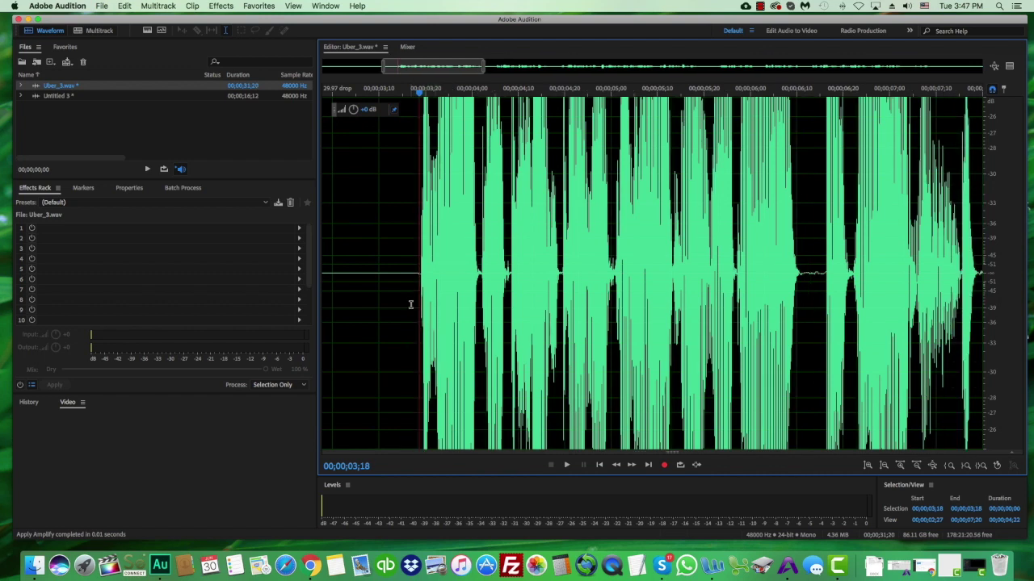
Step: Auto Heal the click from 0:07;20 to 0:07;21, and delete the noise from 0:08;04 to 0:08;08 in the same pause
scroll(411, 304, "down", 2)
scroll(688, 301, "up", 6)
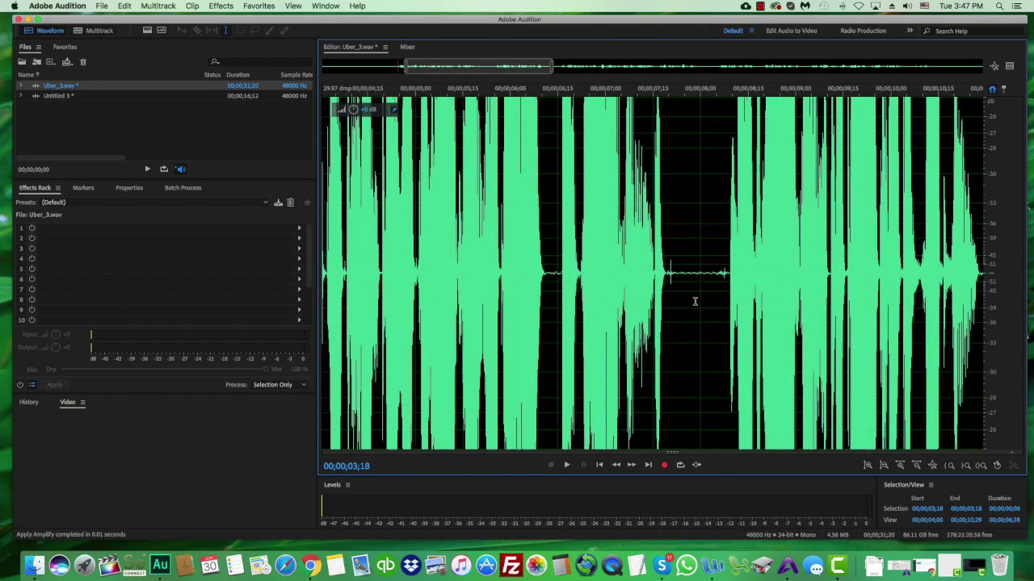
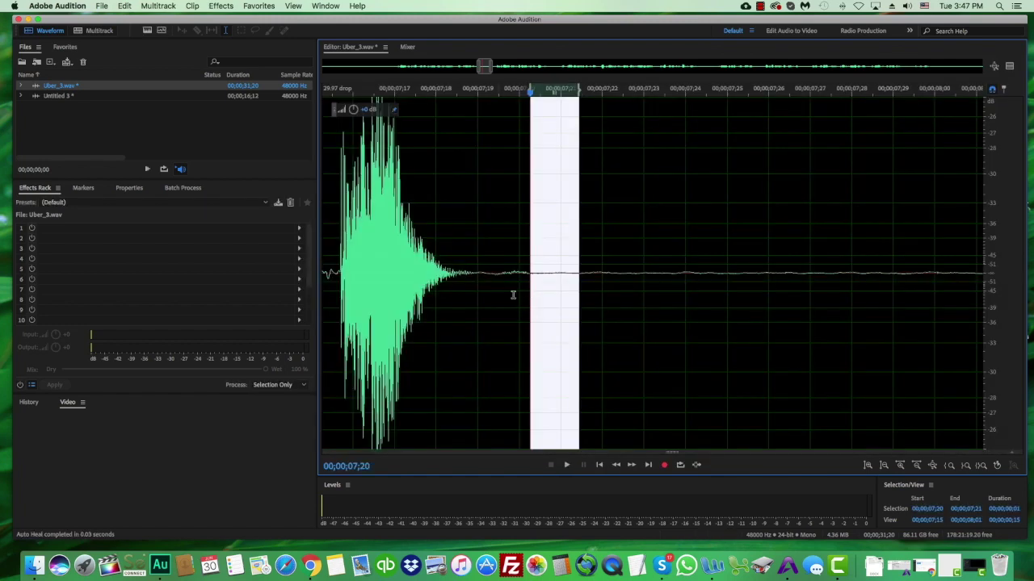
scroll(462, 295, "down", 3)
scroll(542, 290, "up", 3)
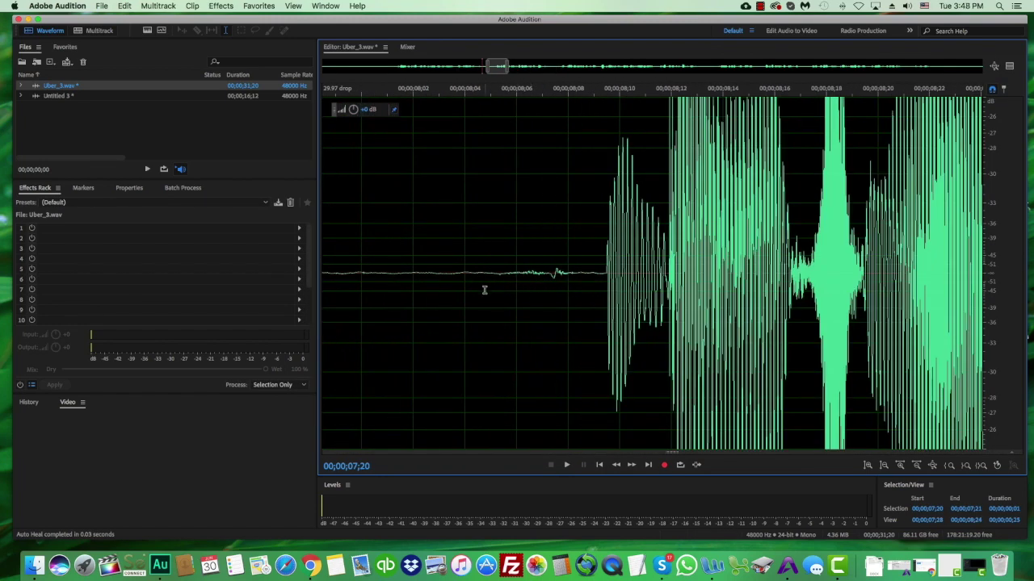
left_click_drag(484, 290, 573, 288)
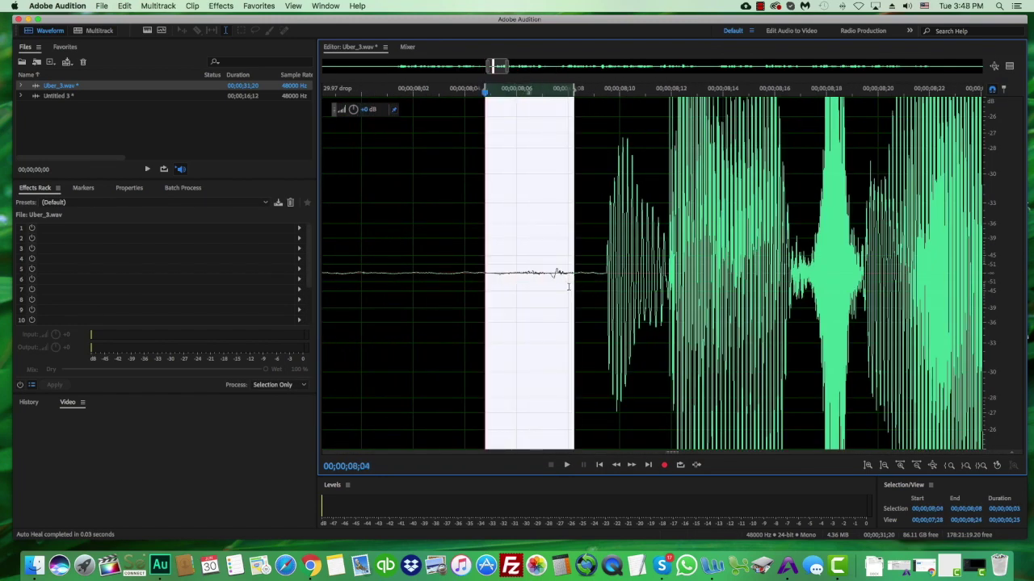
key("super+shift+a")
Step: Select the click and breath noise before the word from 0:11;05 to 0:11;10 and delete it
scroll(408, 277, "down", 4)
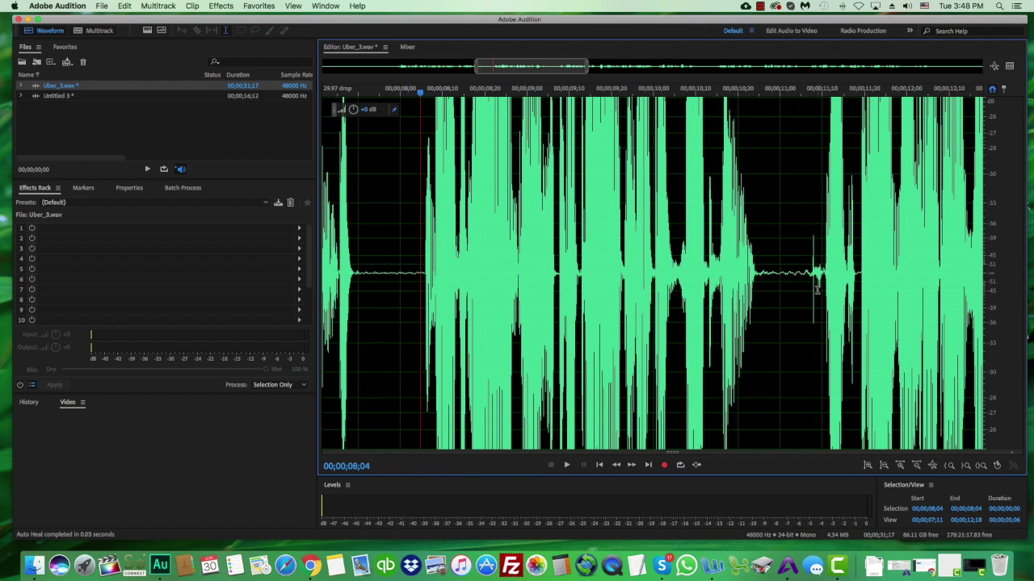
scroll(817, 289, "up", 4)
left_click_drag(865, 275, 736, 294)
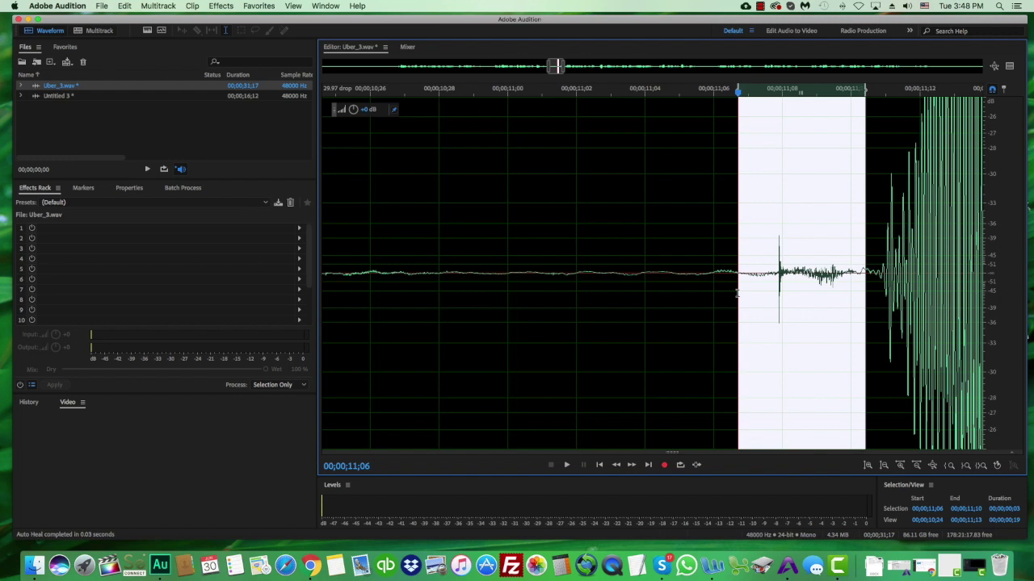
left_click_drag(736, 294, 698, 318)
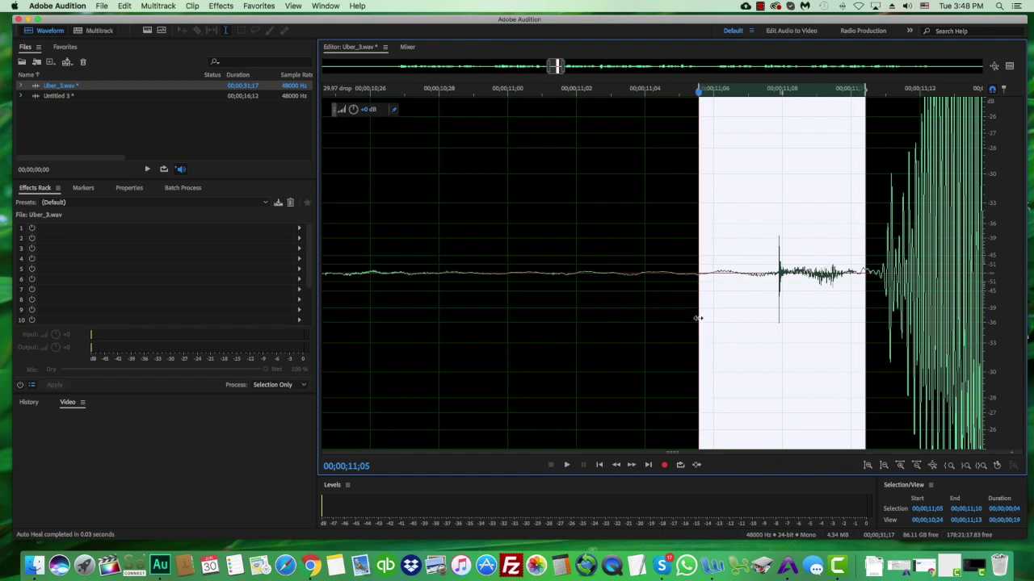
left_click(698, 318)
Step: Select the breath from 0:12;27 to 0:13;03 and strongly lower its volume
scroll(415, 300, "down", 5)
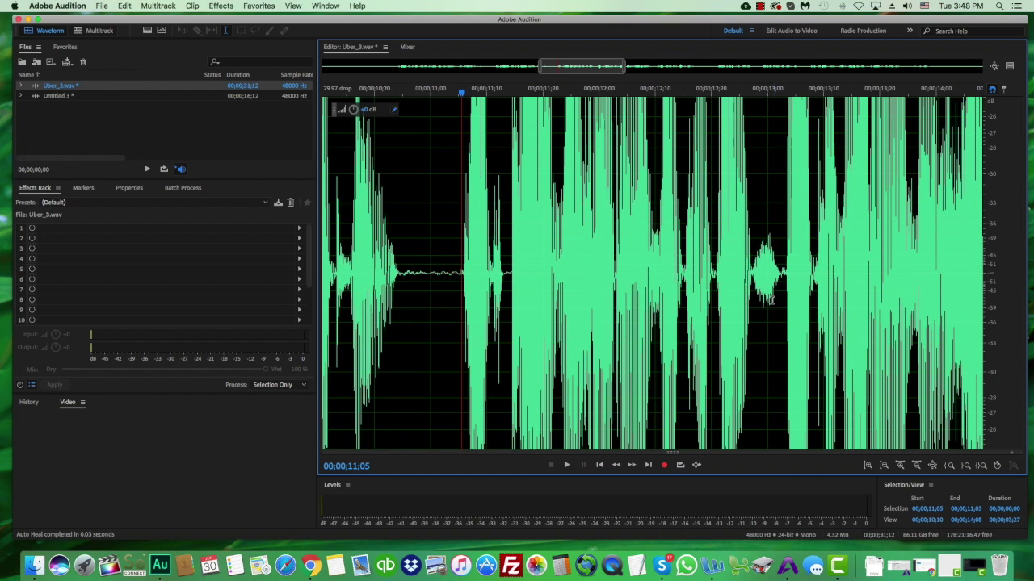
scroll(770, 299, "up", 4)
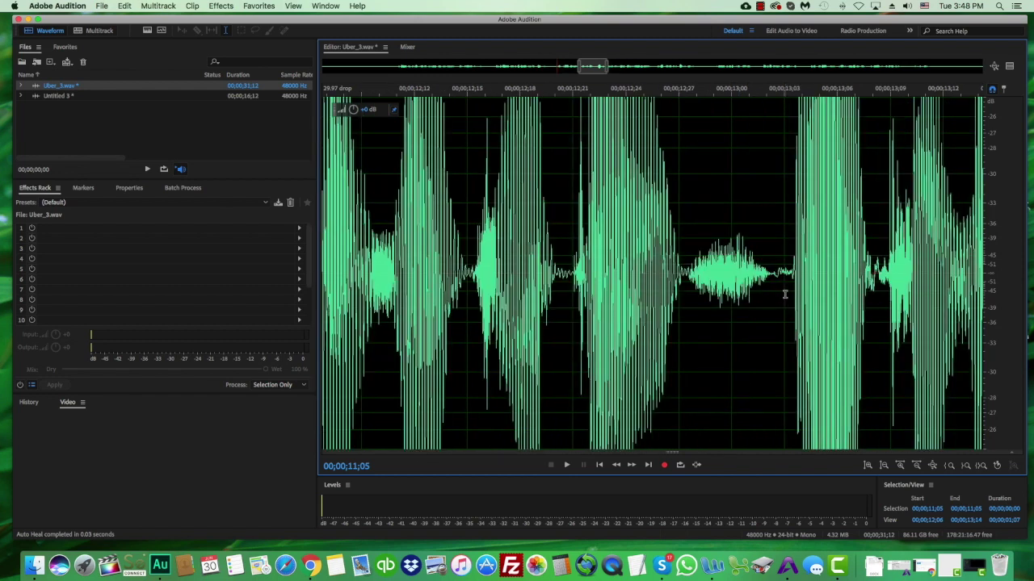
left_click_drag(786, 283, 682, 319)
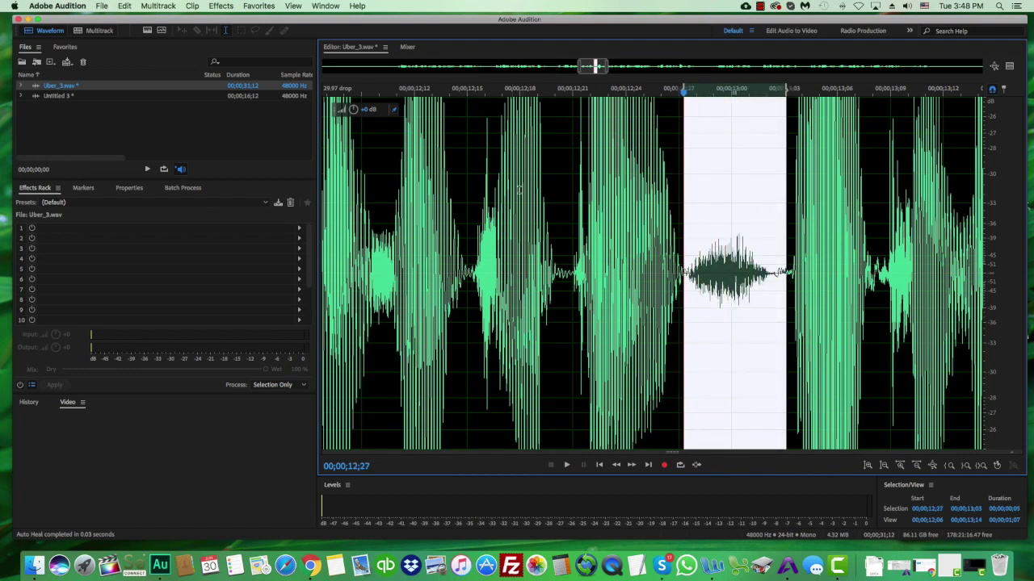
left_click_drag(352, 108, 345, 153)
Step: Select the small click between words at 0:14;13 and remove it with Auto Heal
scroll(443, 258, "down", 4)
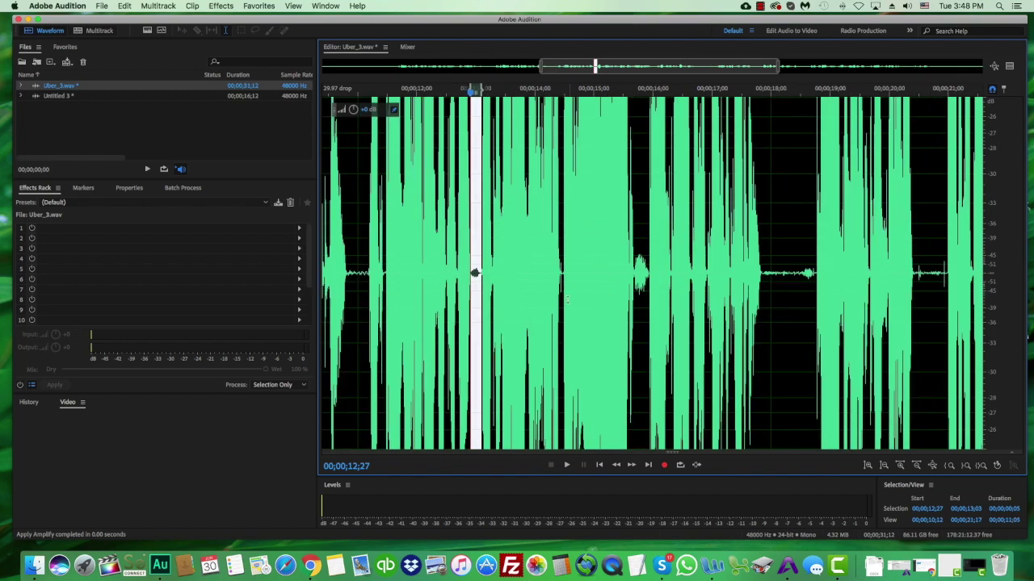
scroll(559, 298, "up", 4)
scroll(597, 282, "up", 5)
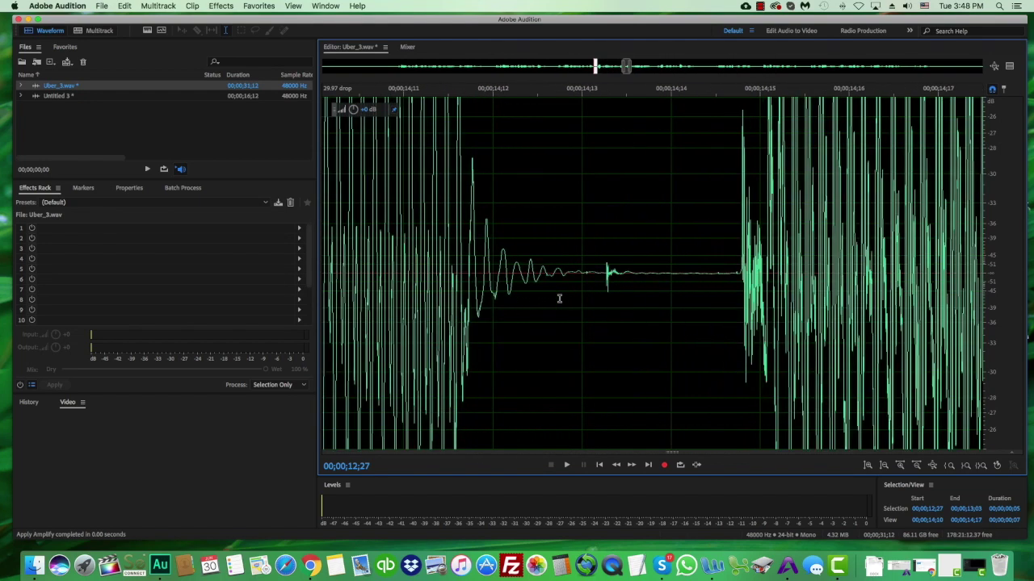
left_click_drag(598, 282, 659, 285)
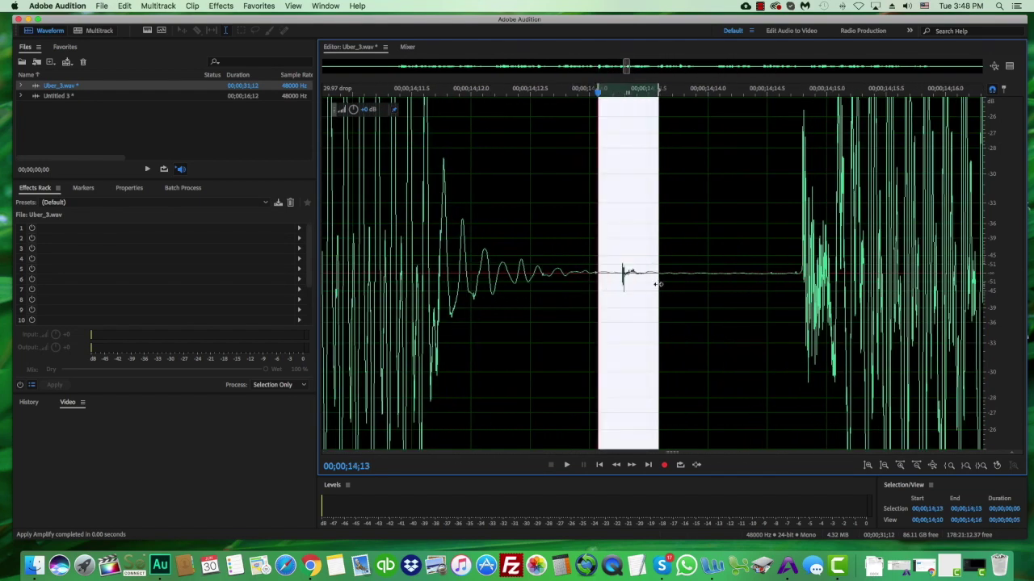
key("super+u")
Step: Select the breath from 0:15;20 to 0:15;28 and lower its volume until it is almost flat
scroll(483, 278, "down", 5)
scroll(482, 278, "down", 4)
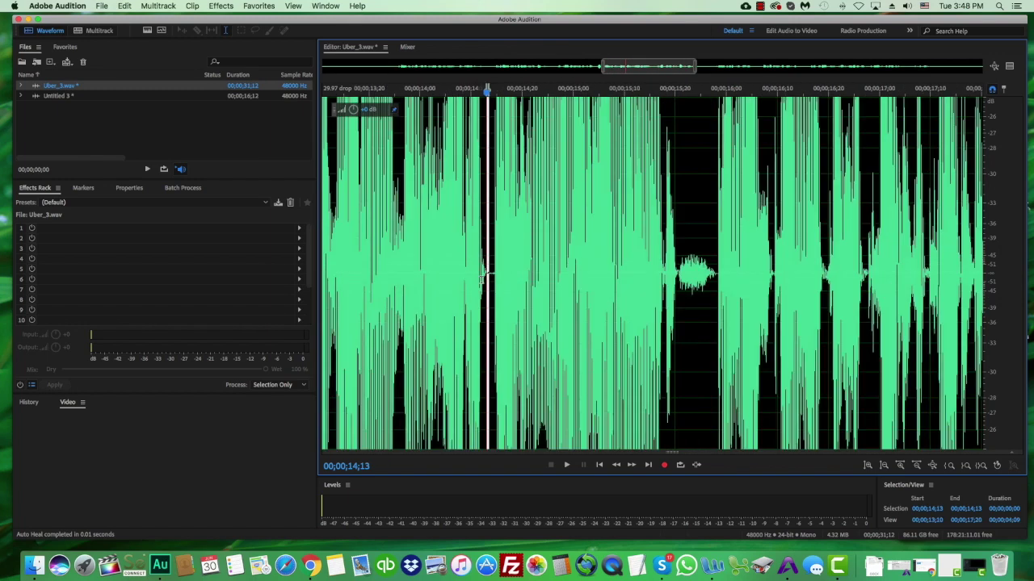
scroll(602, 284, "up", 3)
left_click_drag(603, 279, 729, 283)
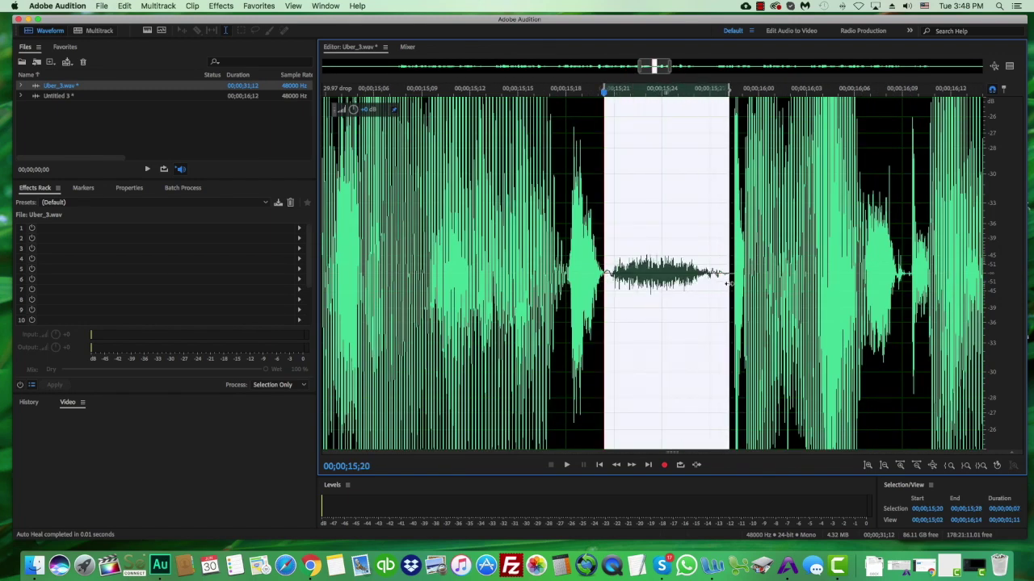
left_click_drag(353, 110, 347, 149)
Step: Zoom in on the tiny click between words at 0:16;09 and remove it with Auto Heal
scroll(350, 196, "down", 3)
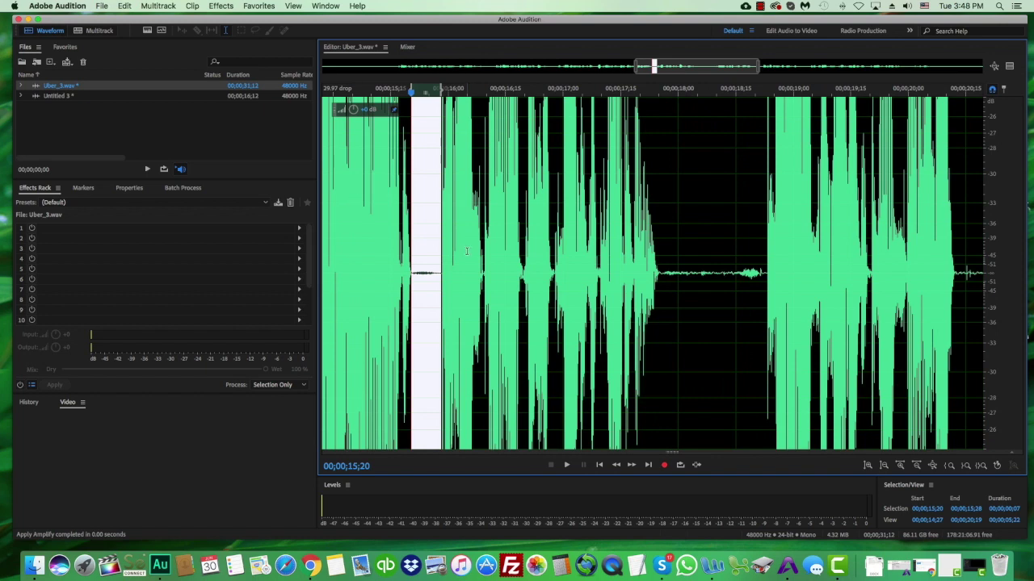
scroll(533, 289, "up", 3)
scroll(556, 293, "up", 3)
scroll(556, 293, "up", 2)
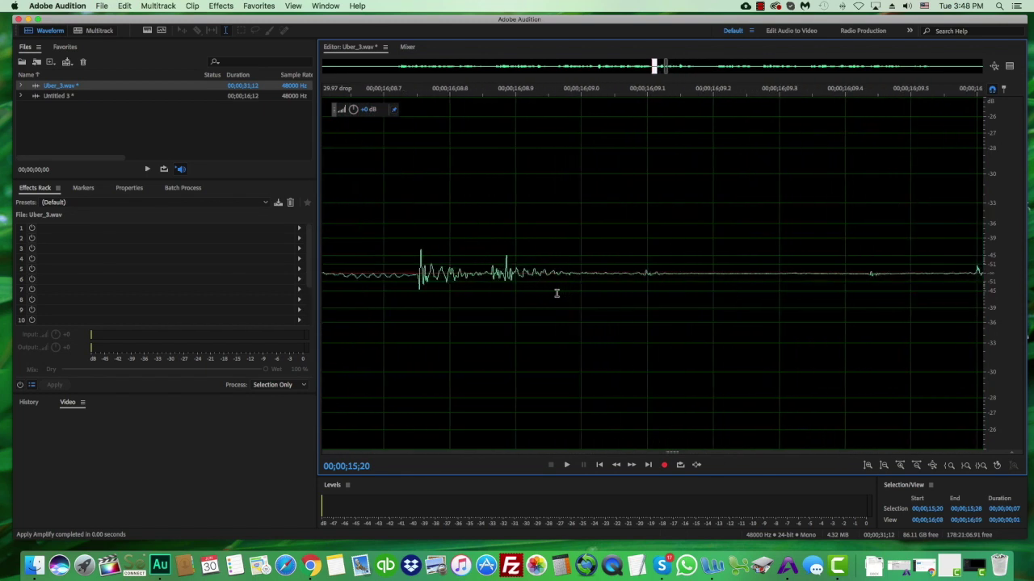
scroll(526, 287, "down", 4)
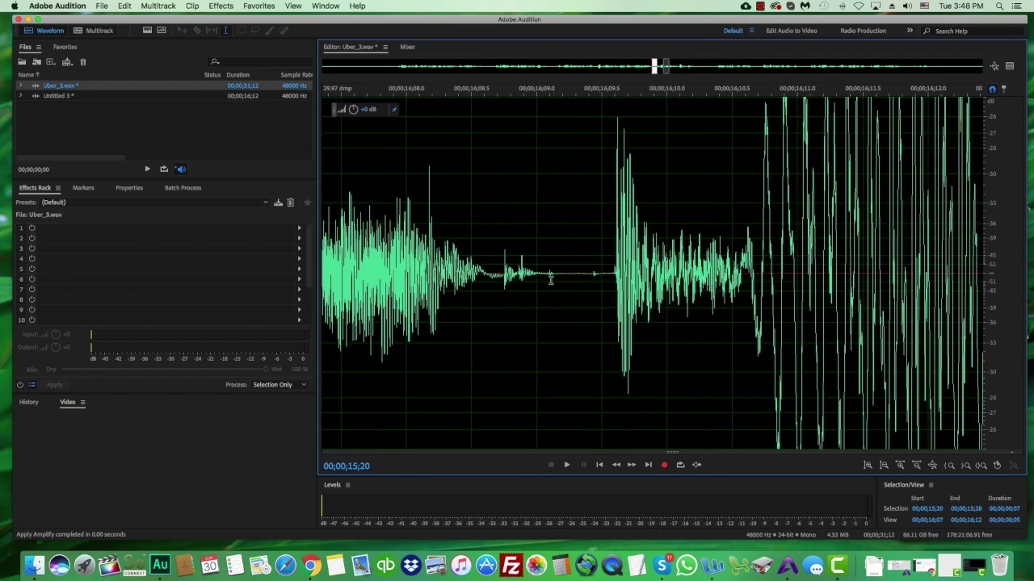
mouse_move(583, 279)
left_mouse_down()
mouse_move(599, 279)
mouse_move(565, 283)
left_mouse_up()
key("super+u")
Step: Shorten the long pause by selecting the audio from 0:18;06 to 0:18;11 and deleting it
scroll(460, 272, "down", 5)
scroll(463, 268, "right", 5)
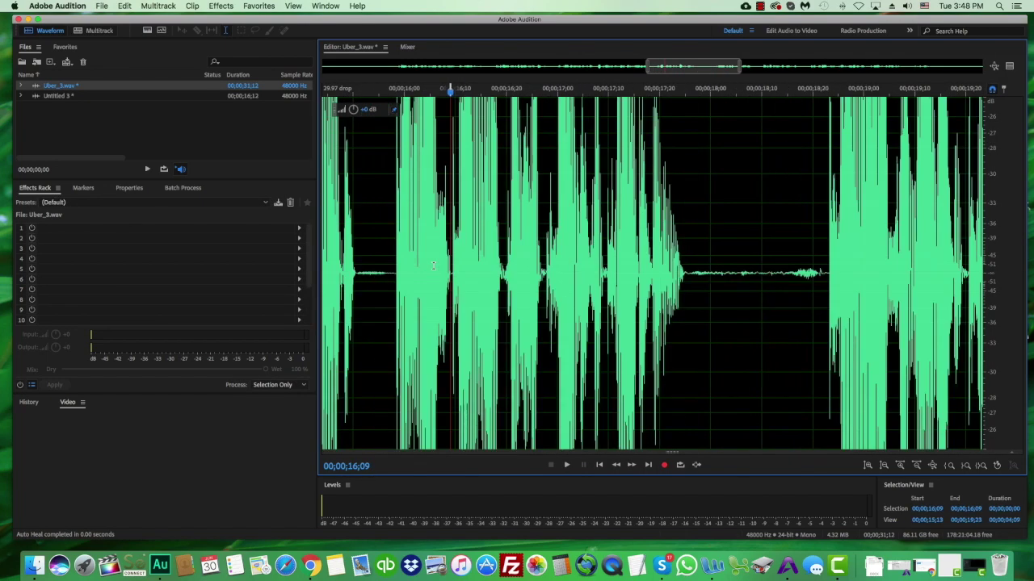
scroll(764, 296, "right", 5)
left_click_drag(825, 279, 464, 281)
left_click_drag(608, 279, 681, 277)
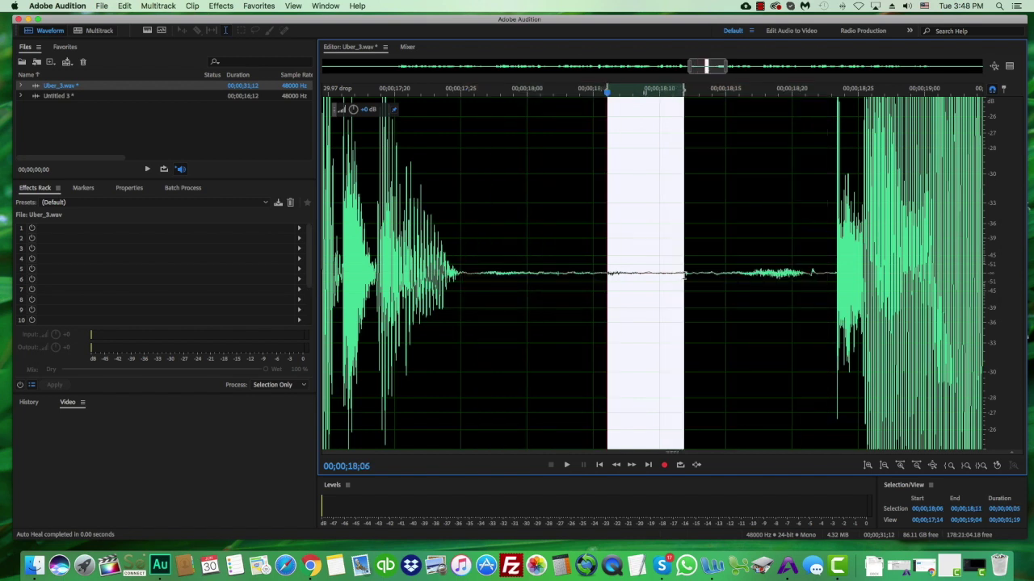
key("Delete")
Step: Select the rest of the pause from 0:17;24 to 0:18;17 and lower its volume until it is almost flat
left_click_drag(760, 269, 457, 273)
left_click_drag(352, 110, 347, 145)
scroll(441, 214, "down", 3)
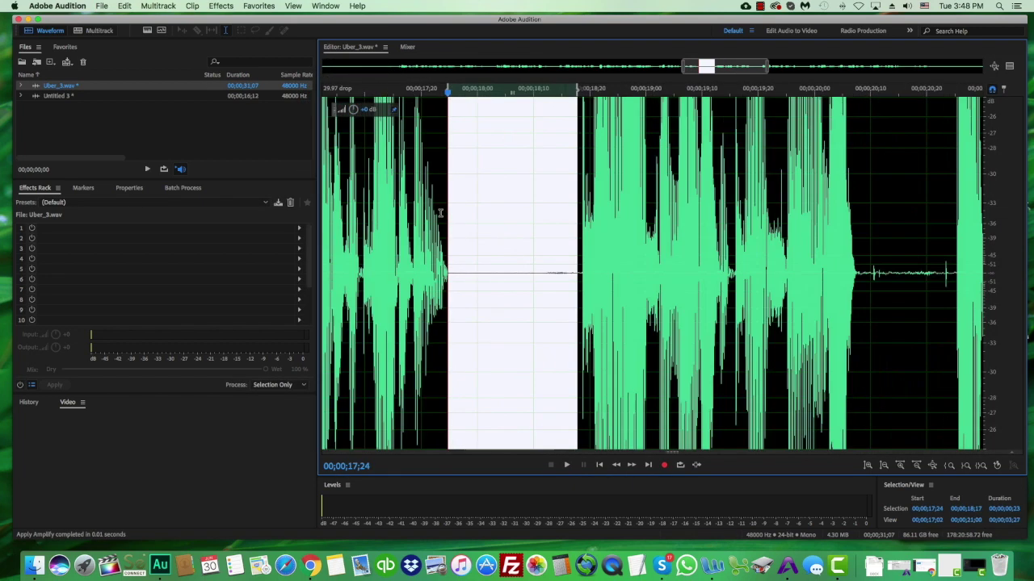
Step: Select the short click at 0:20;20, just before the next word, and delete it
scroll(751, 287, "up", 4)
left_click_drag(721, 275, 681, 284)
key("Delete")
scroll(633, 301, "down", 3)
scroll(638, 299, "up", 3)
key("Delete")
Step: Delete a very short piece of the pause at 0:22;10, and lower the volume of the breath from 0:22;09 to 0:22;25
scroll(681, 287, "down", 3)
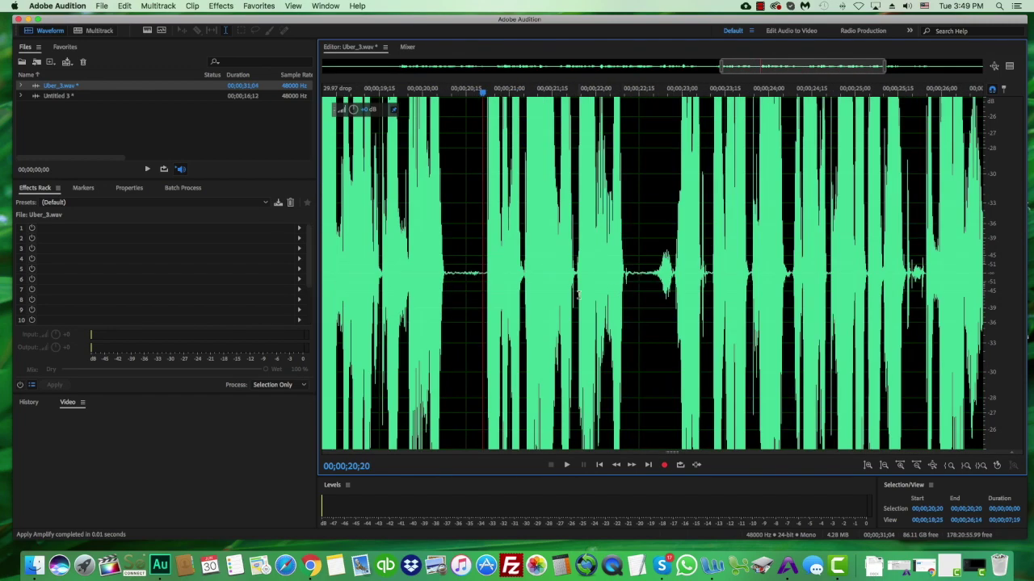
scroll(633, 290, "up", 6)
left_click(501, 283)
scroll(386, 281, "down", 6)
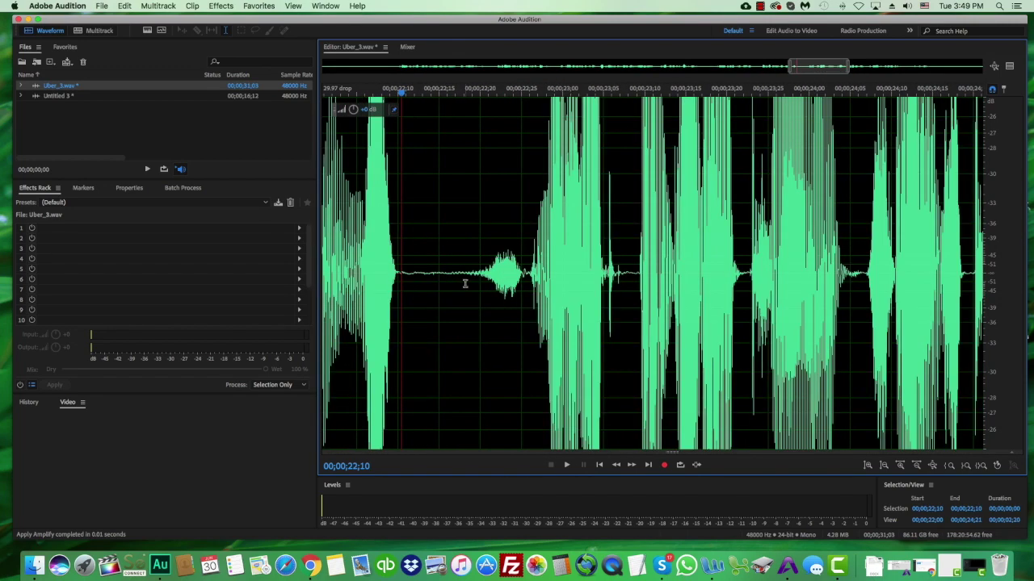
left_click_drag(466, 282, 397, 315)
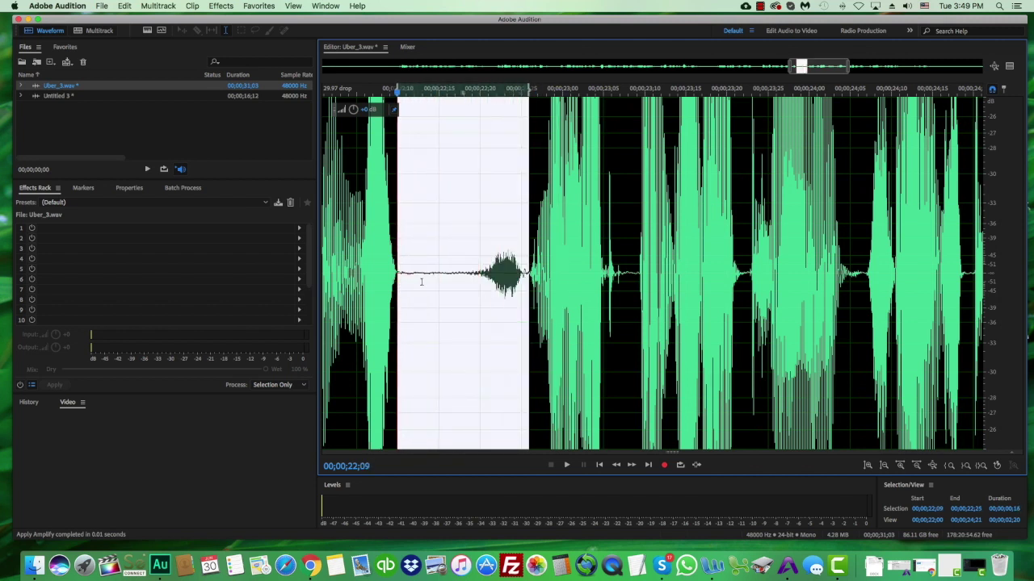
left_click_drag(353, 109, 343, 143)
Step: Select the tiny click from 0:23;06 to 0:23;07 and remove it with Auto Heal
scroll(443, 214, "down", 2)
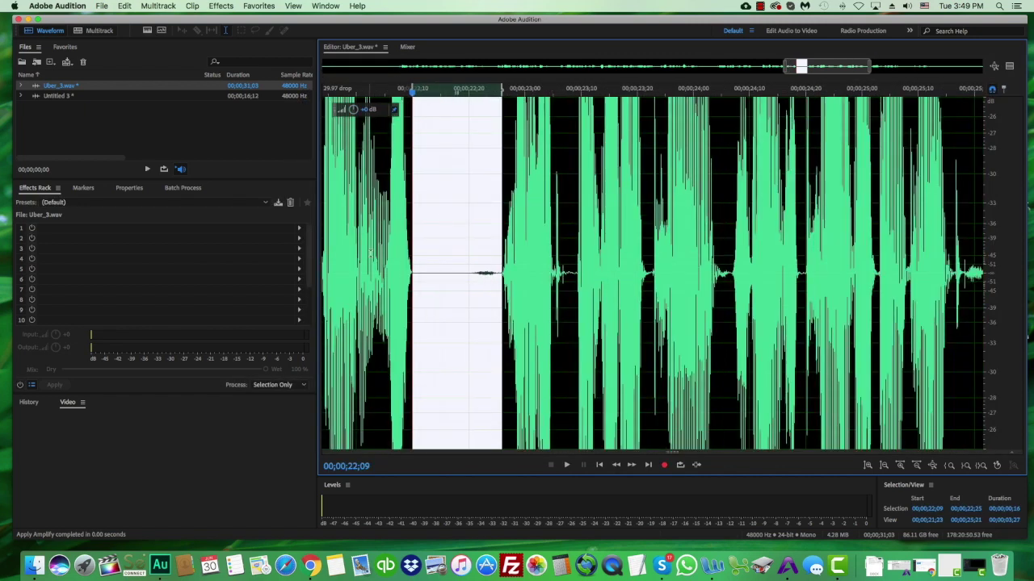
left_click(368, 275)
scroll(576, 287, "up", 2)
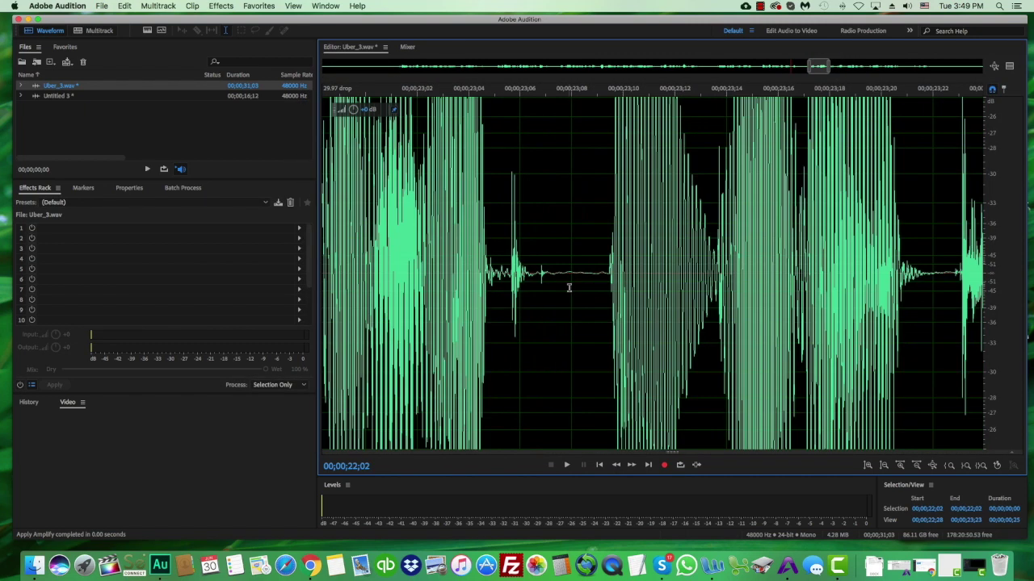
left_click_drag(536, 289, 548, 292)
key("super+u")
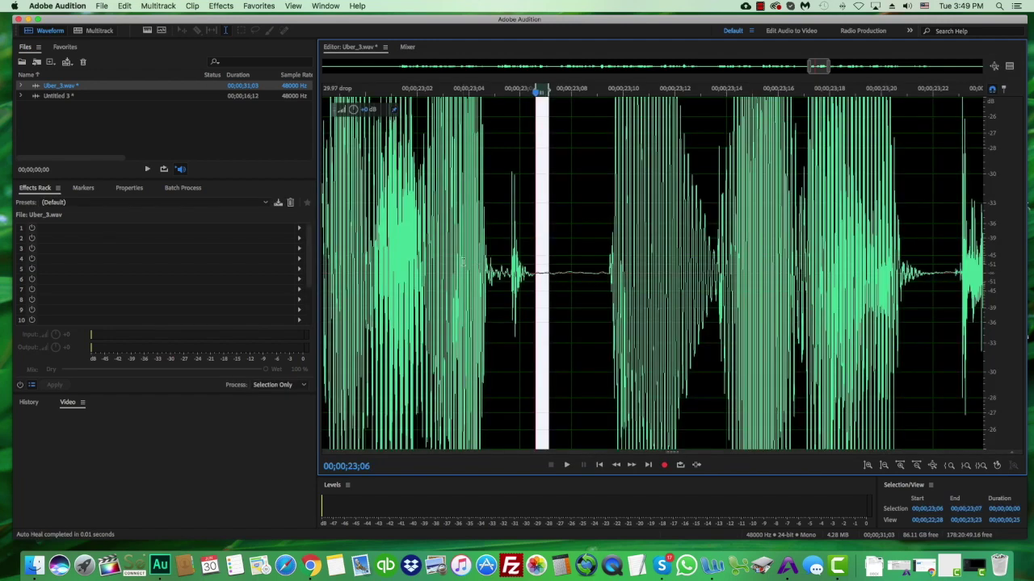
Step: Select the small click at 0:25;18, just before the breath noise, and remove it with Auto Heal
scroll(488, 270, "down", 2)
scroll(387, 292, "right", 5)
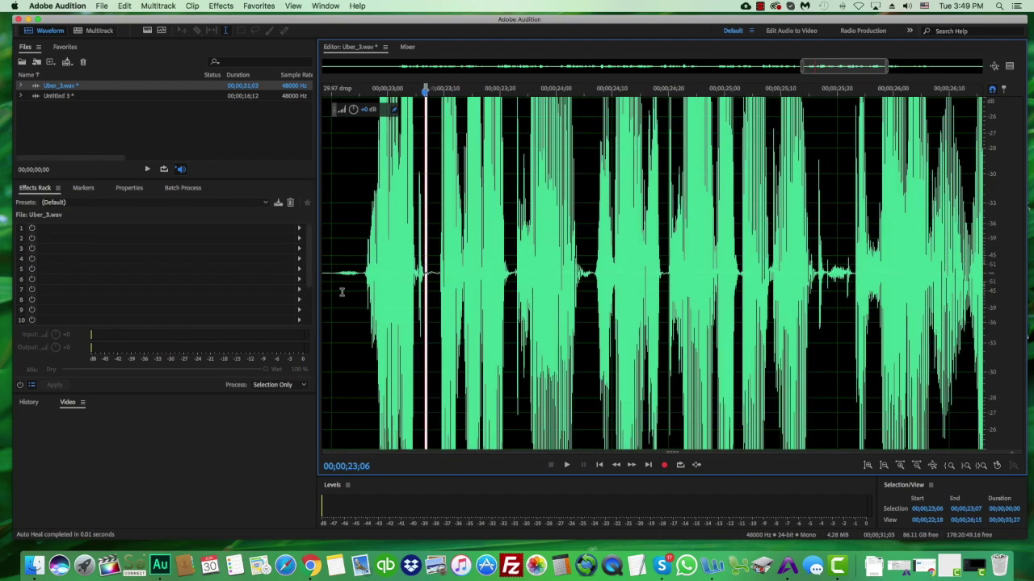
scroll(706, 299, "up", 2)
scroll(706, 299, "up", 1)
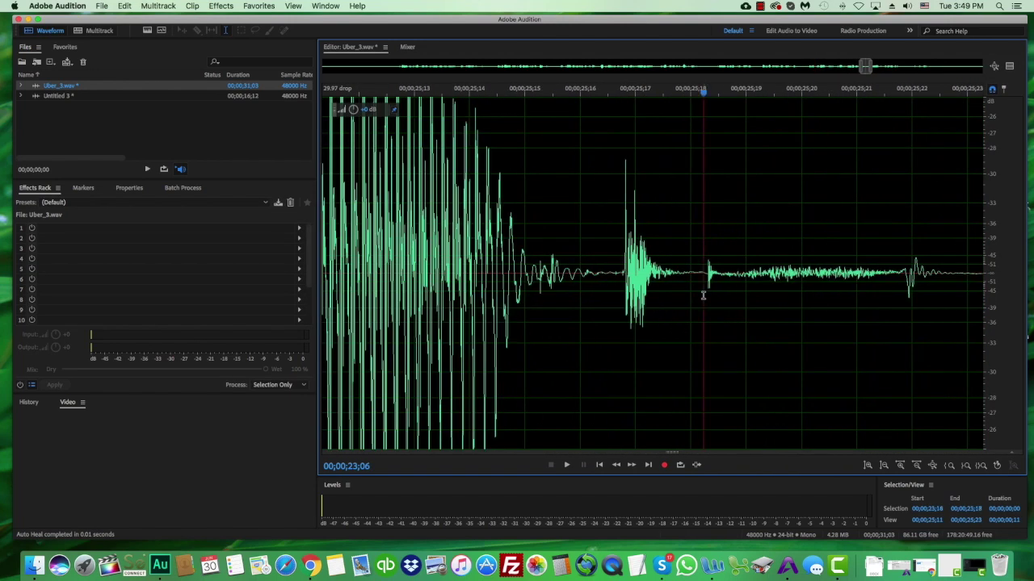
left_click_drag(703, 297, 716, 295)
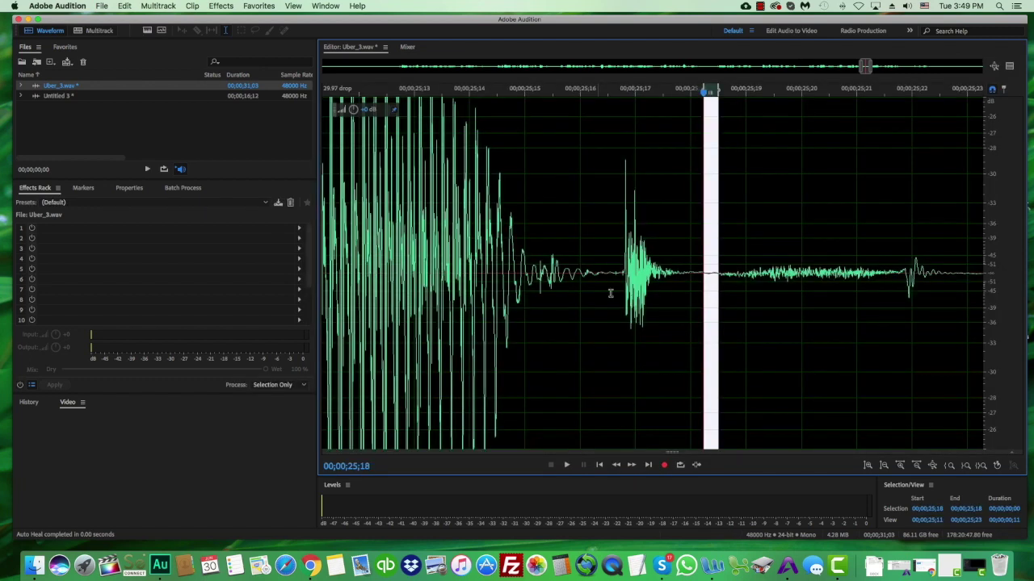
Step: Select the tiny click at 0:25;15, in the decaying tail of the word, and remove it with Auto Heal
scroll(535, 292, "up", 3)
left_click_drag(480, 295, 703, 305)
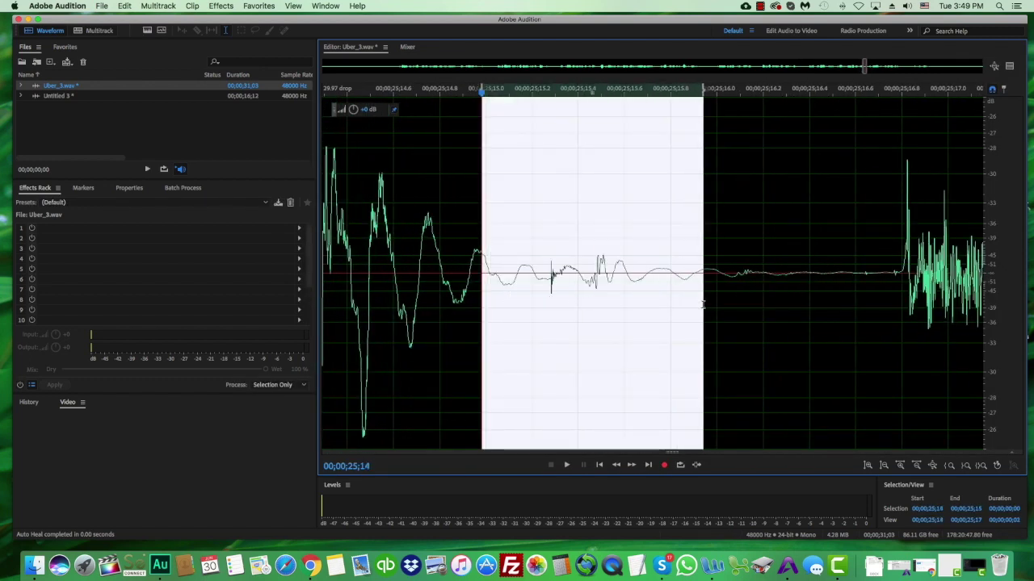
scroll(619, 315, "up", 2)
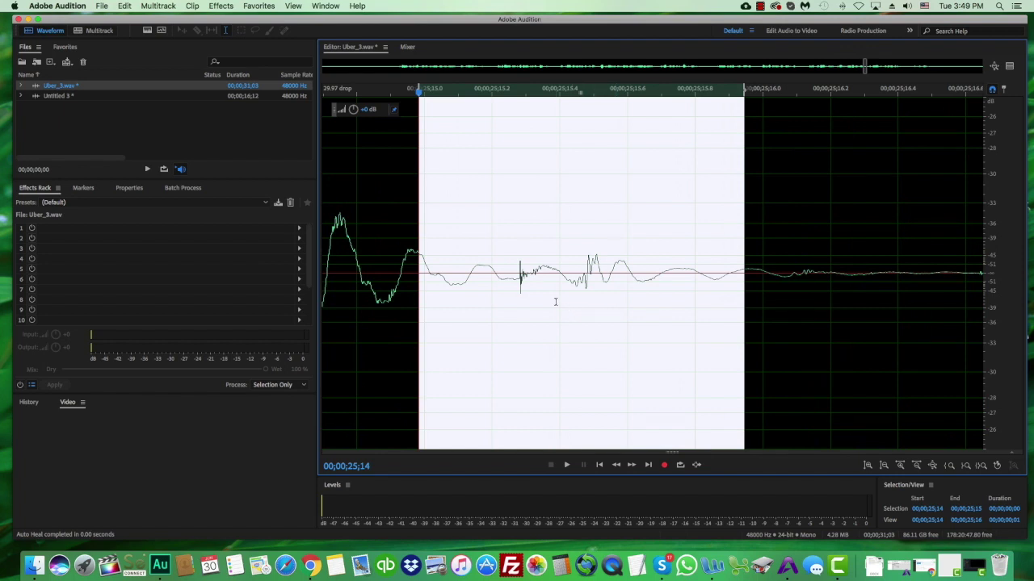
left_click_drag(547, 302, 496, 301)
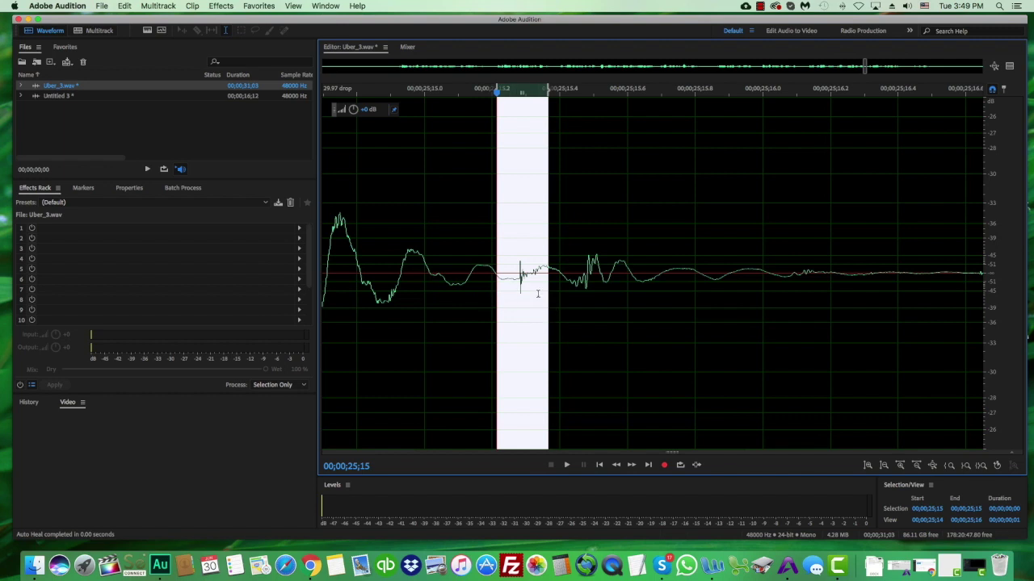
key("super+u")
Step: Select and delete the tiny clicks at 0:27;12 and 0:27;09 in the pause after the word
scroll(537, 293, "down", 10)
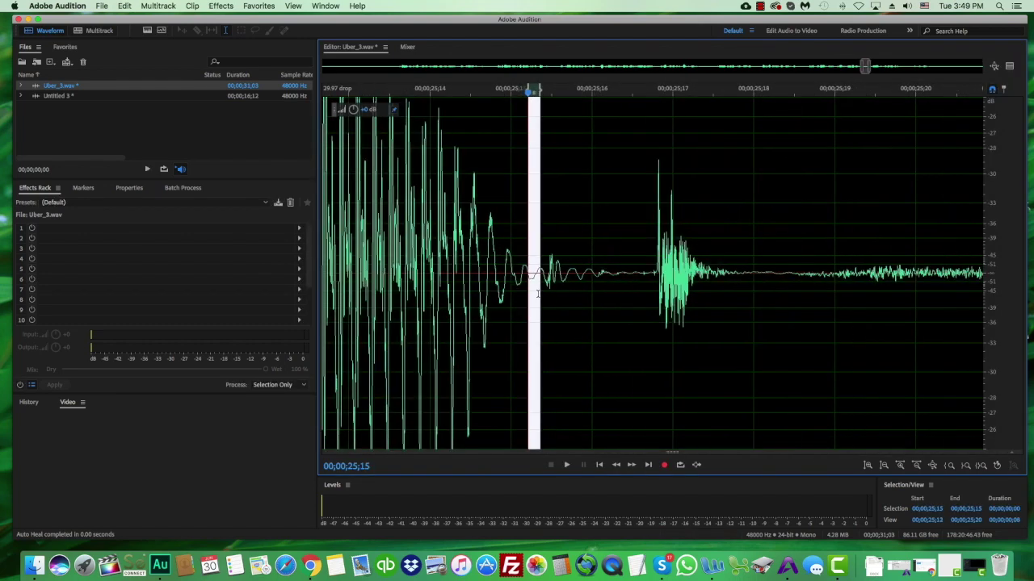
scroll(537, 293, "down", 6)
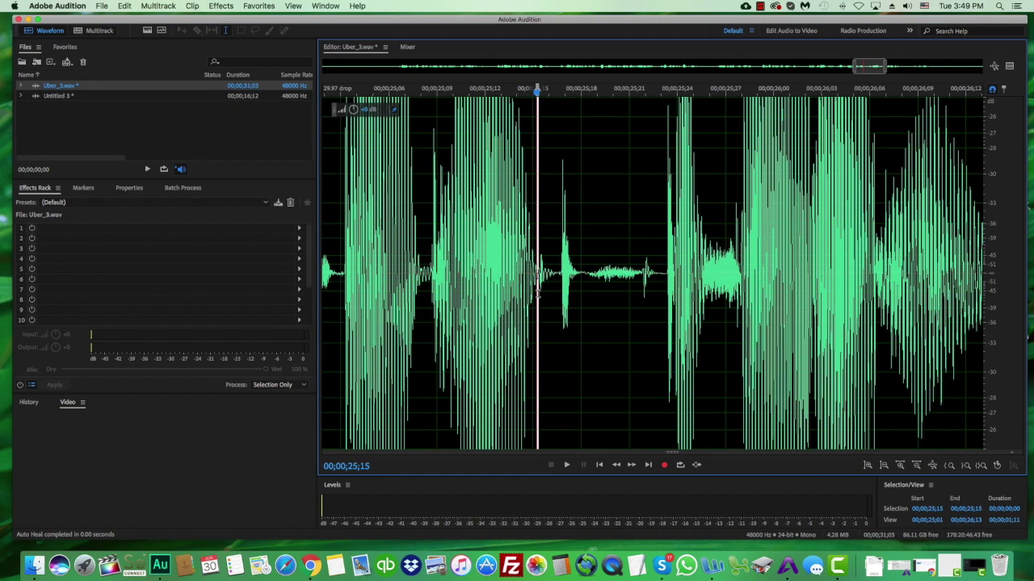
scroll(805, 282, "right", 5)
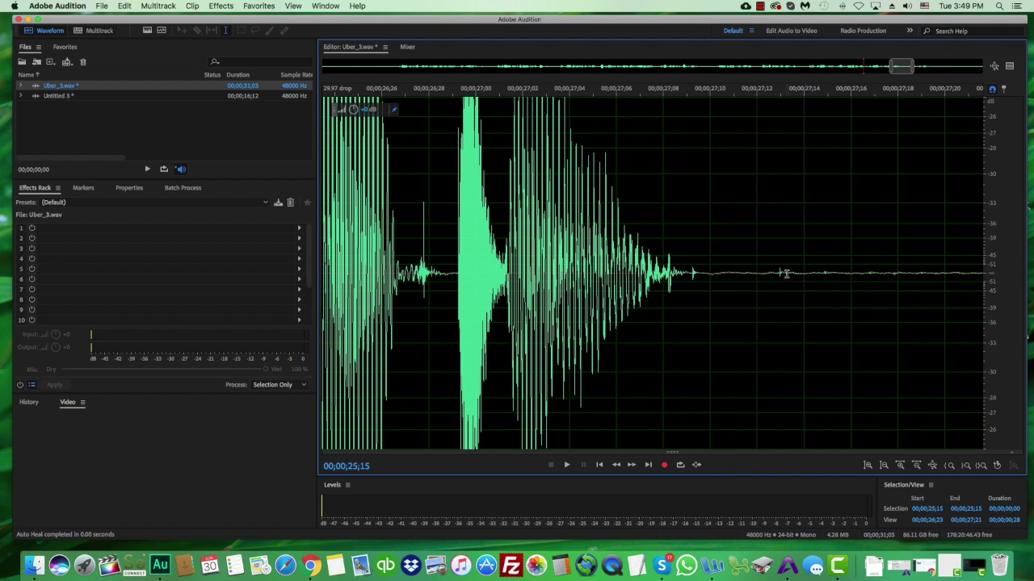
left_click_drag(784, 276, 774, 276)
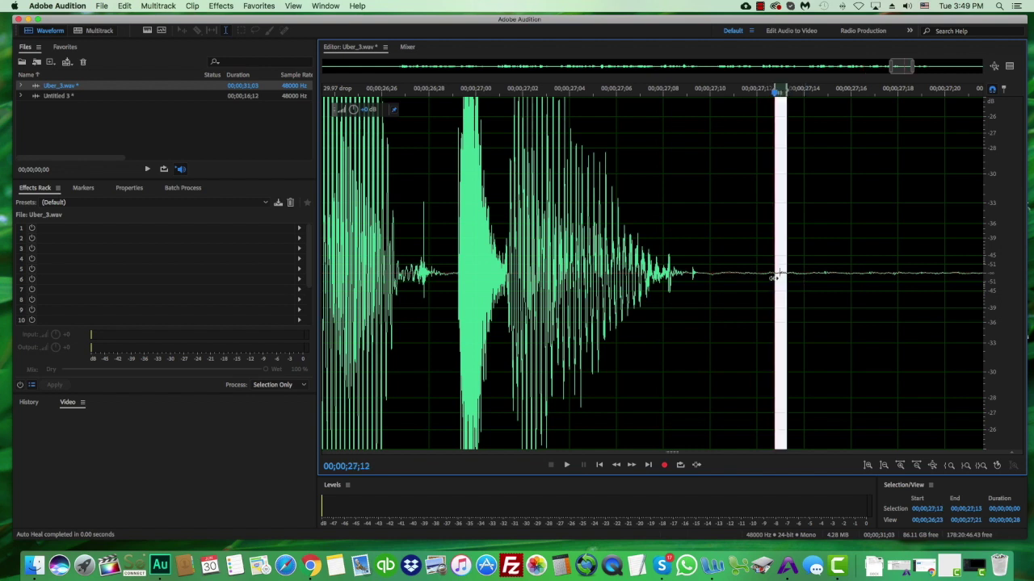
left_click(693, 276)
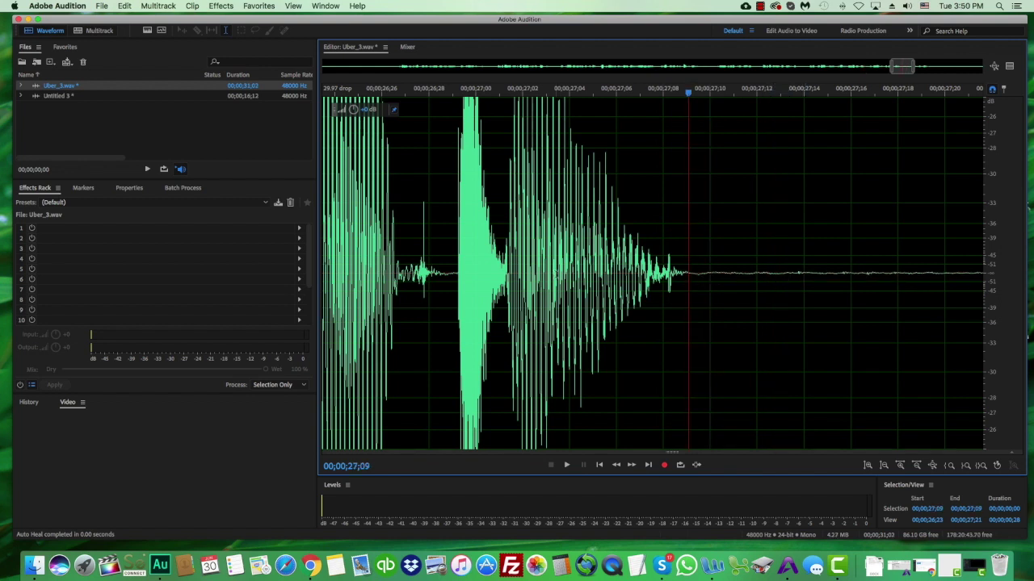
Step: Trim the recording by deleting about 3 seconds of silence before the first word and about 2 seconds after the last word
scroll(687, 287, "up", 6)
scroll(440, 273, "down", 8)
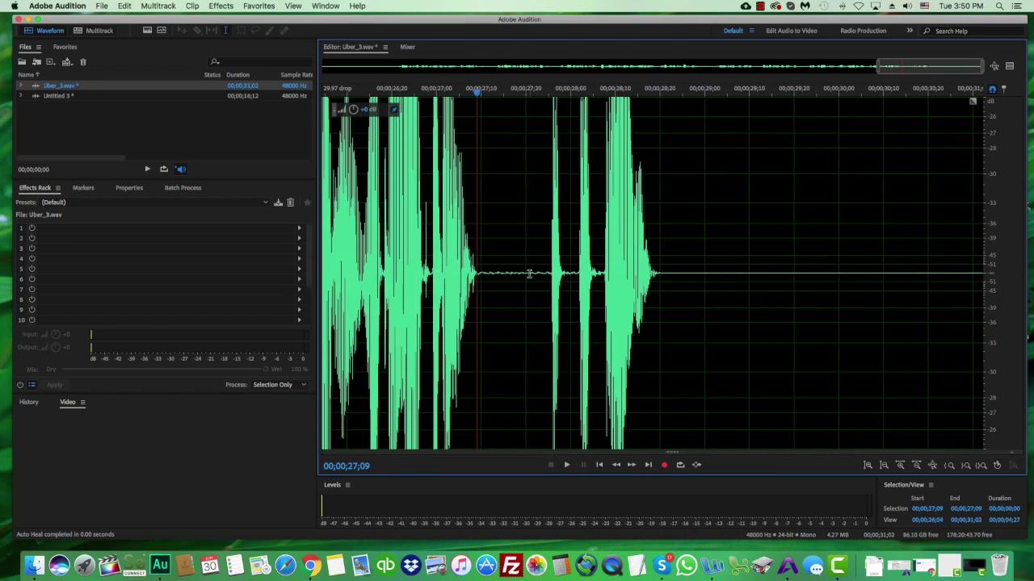
scroll(572, 276, "up", 4)
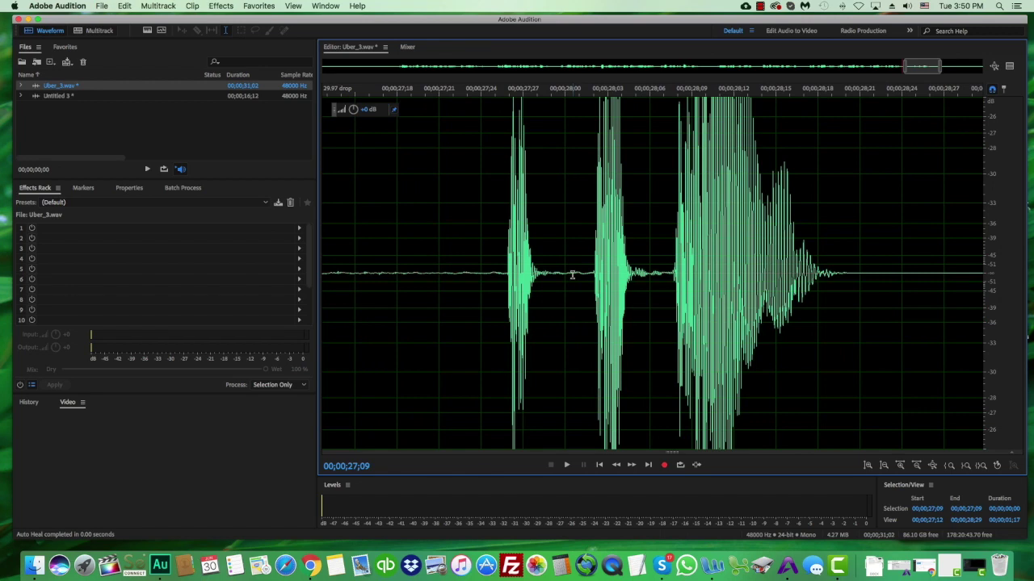
scroll(571, 275, "down", 10)
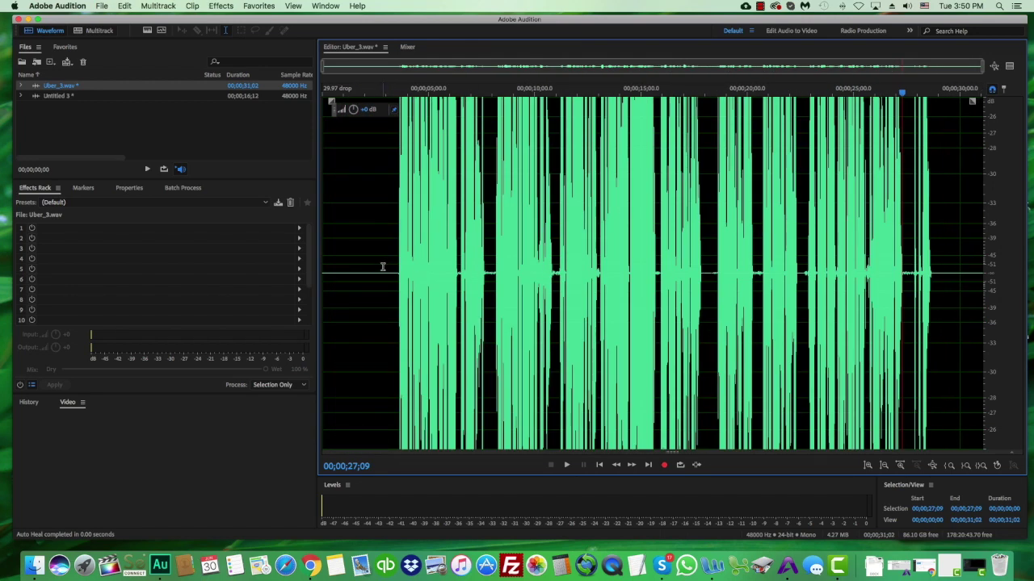
left_click_drag(382, 266, 208, 270)
key("Delete")
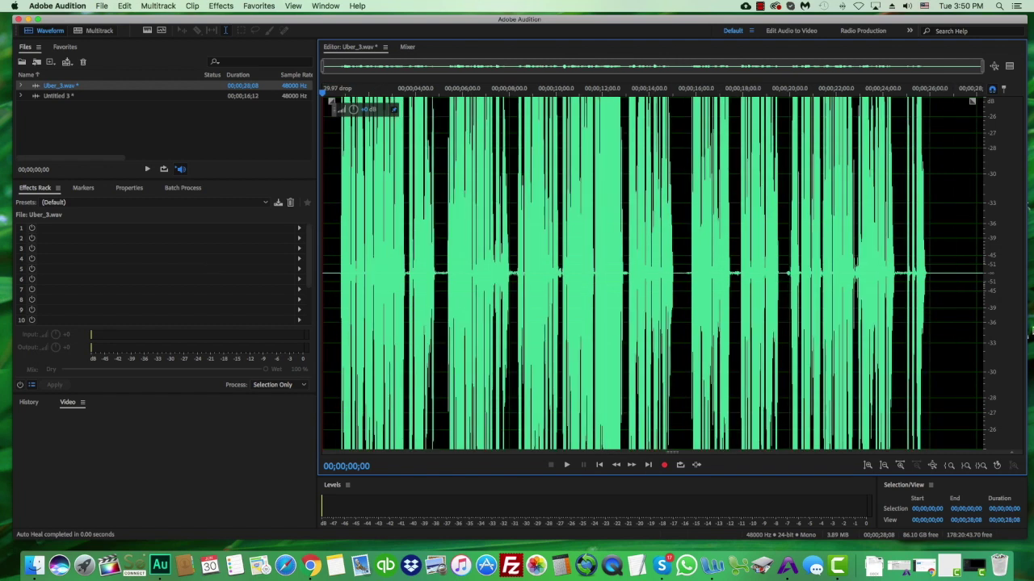
left_click_drag(939, 279, 984, 279)
key("Delete")
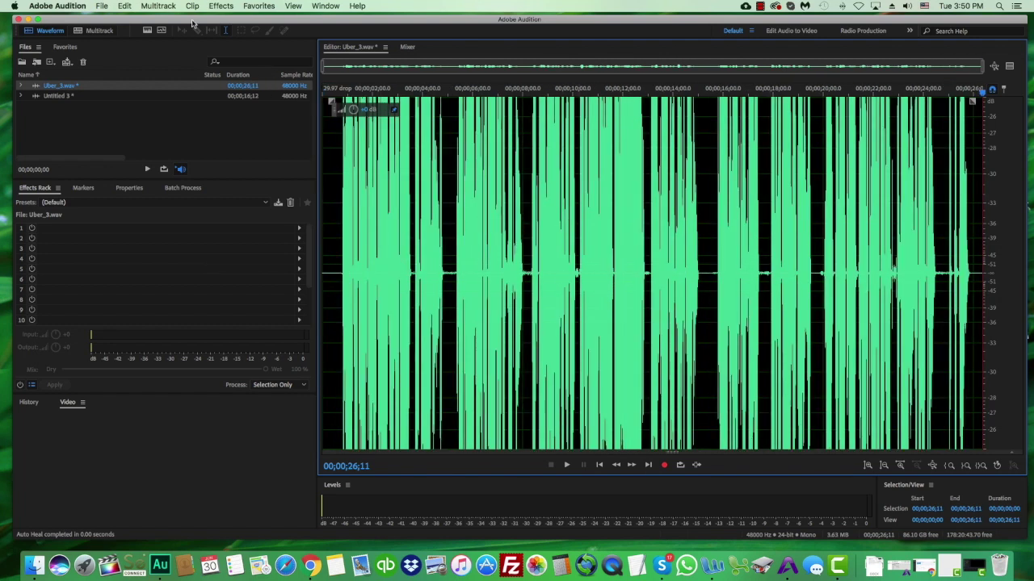
left_click(109, 9)
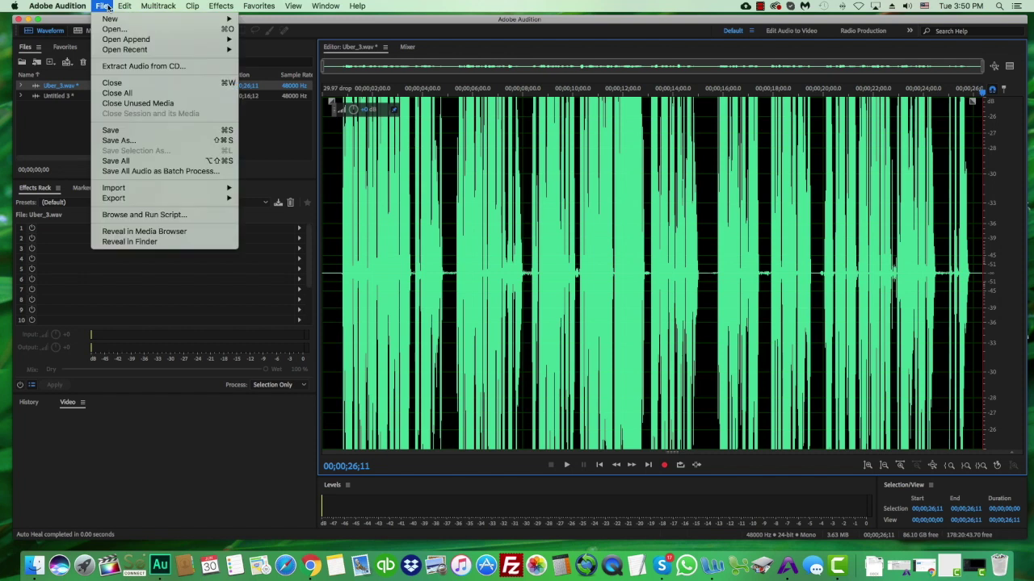
left_click(111, 132)
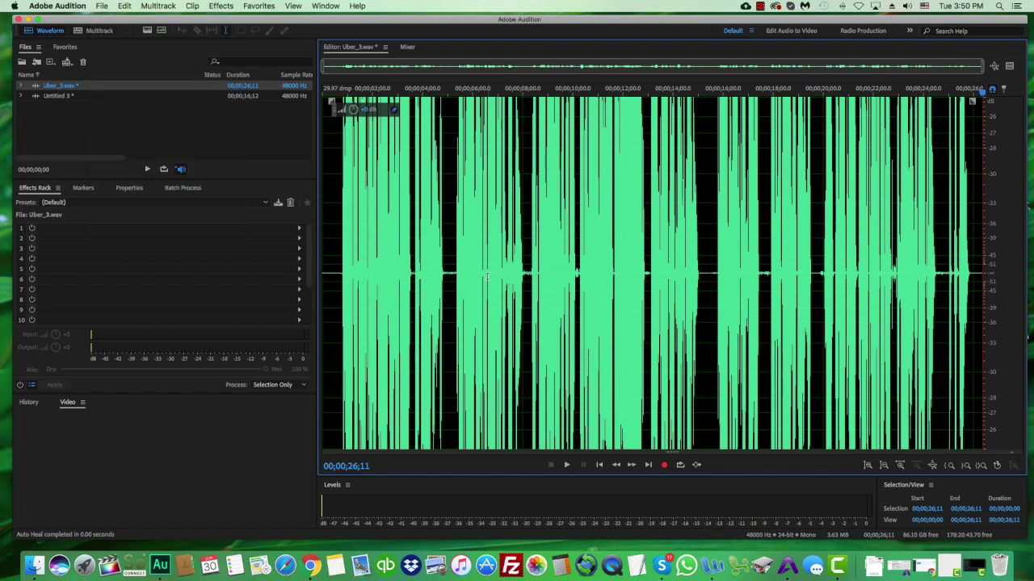
left_click_drag(338, 288, 990, 309)
left_click(737, 302)
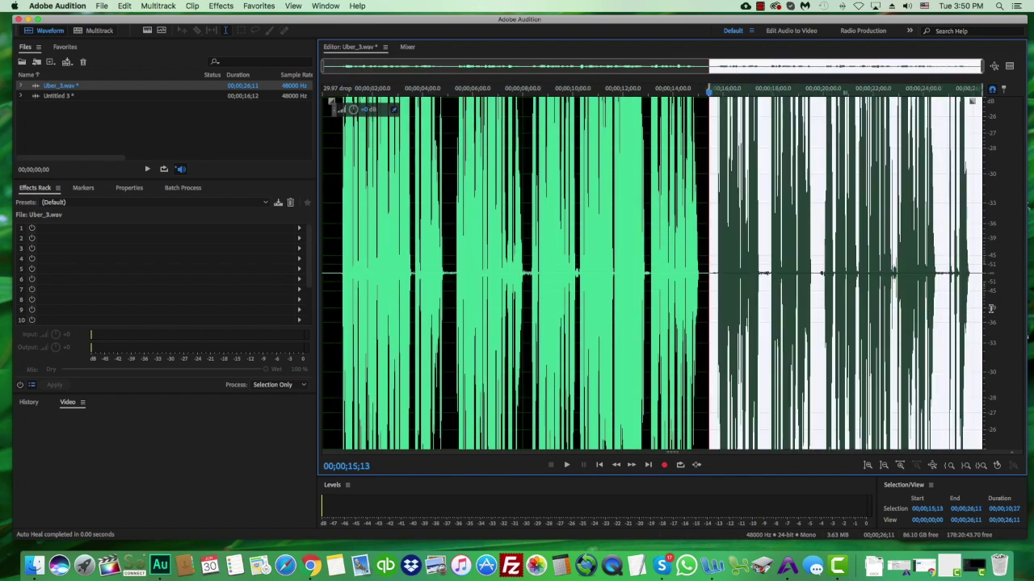
left_click(475, 304)
Step: Select the first part of the recording, from 0:00;12 to 0:15;11, and start saving that selection as a separate file
left_click_drag(331, 299, 706, 323)
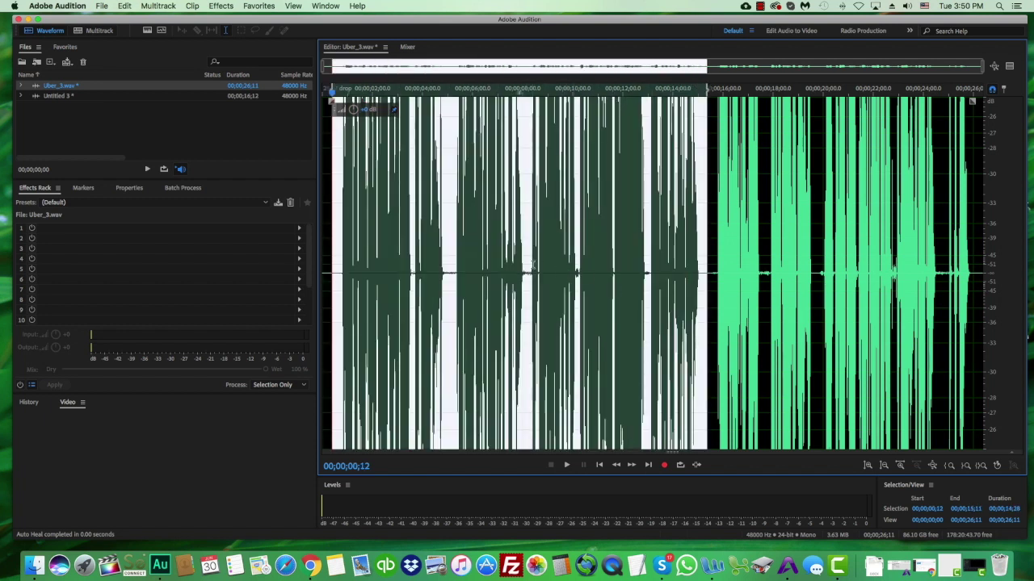
right_click(511, 262)
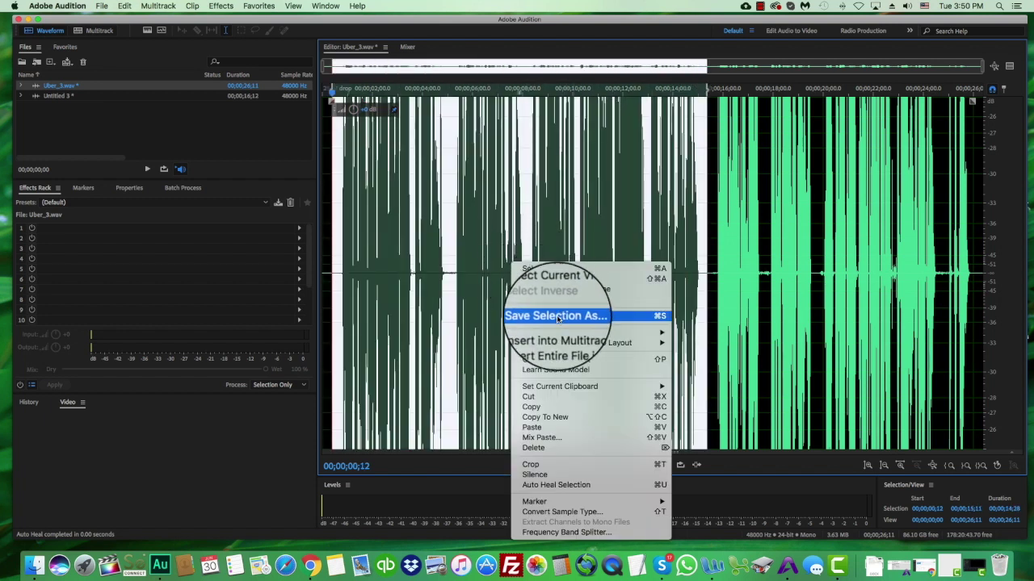